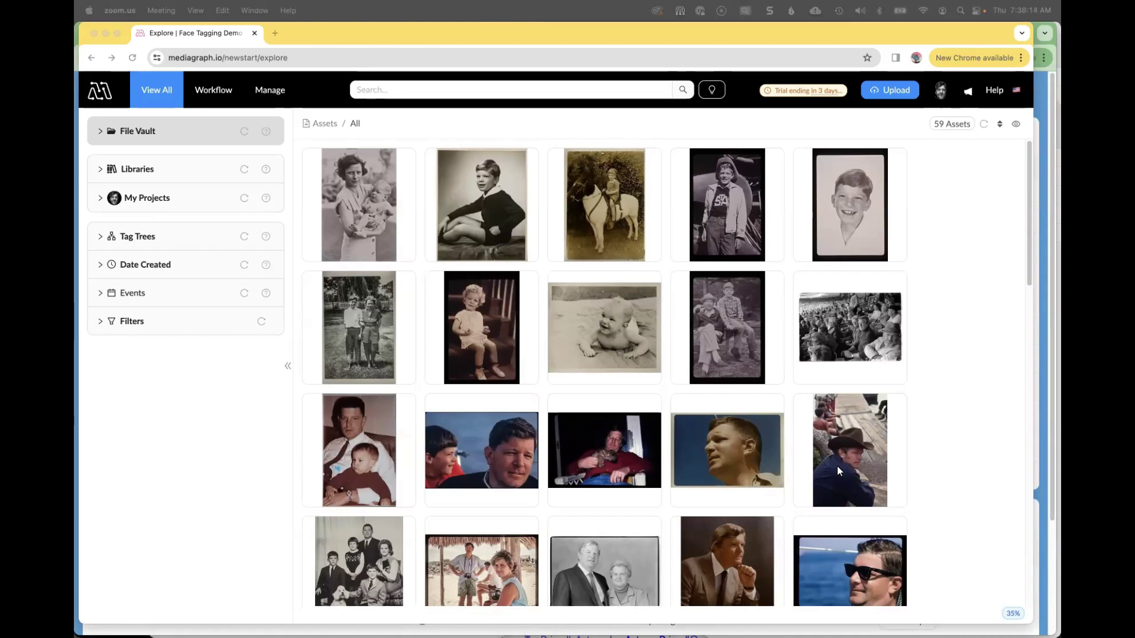
Open the person's tag under Tag Trees > People to see his biography, obituary link and two portraits.
scroll(948, 381, down, 2)
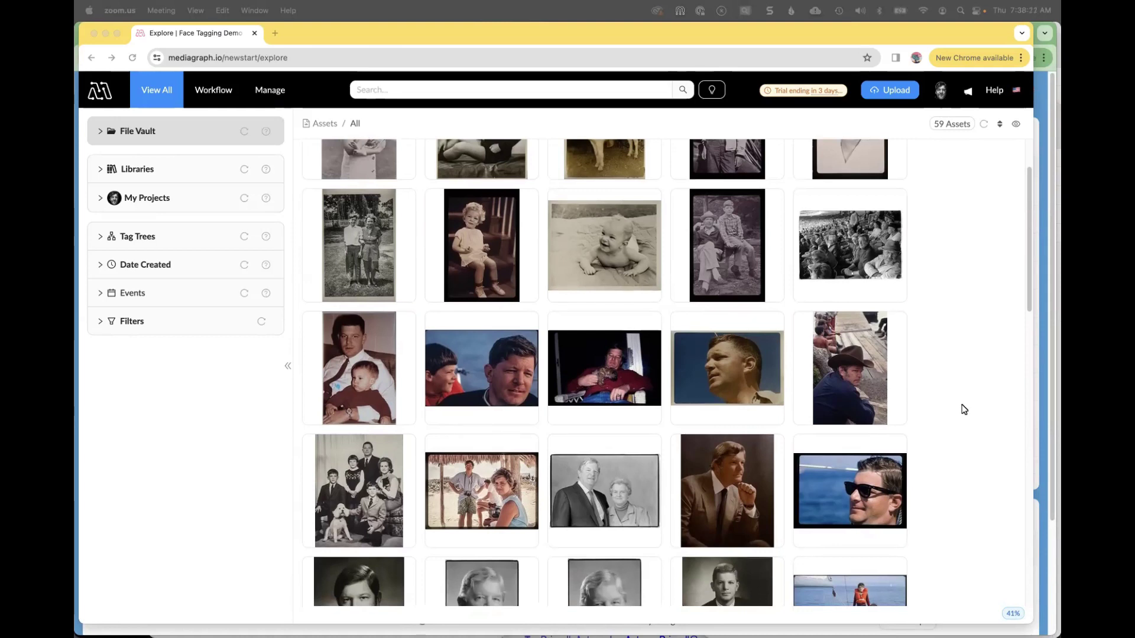
scroll(964, 409, up, 2)
scroll(964, 409, down, 9)
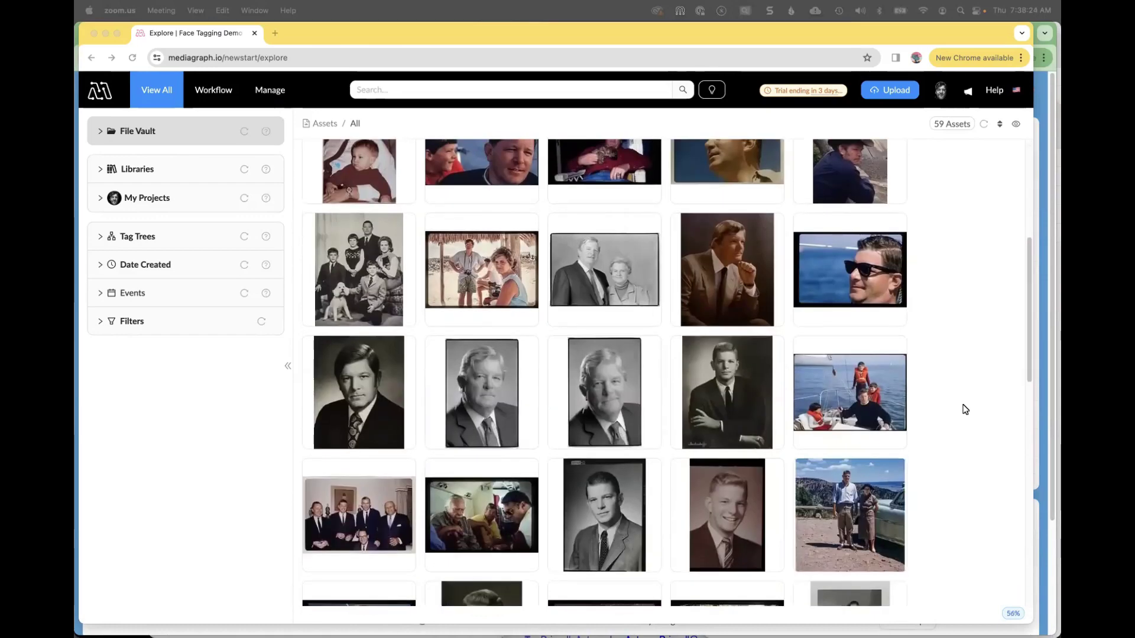
scroll(965, 408, down, 10)
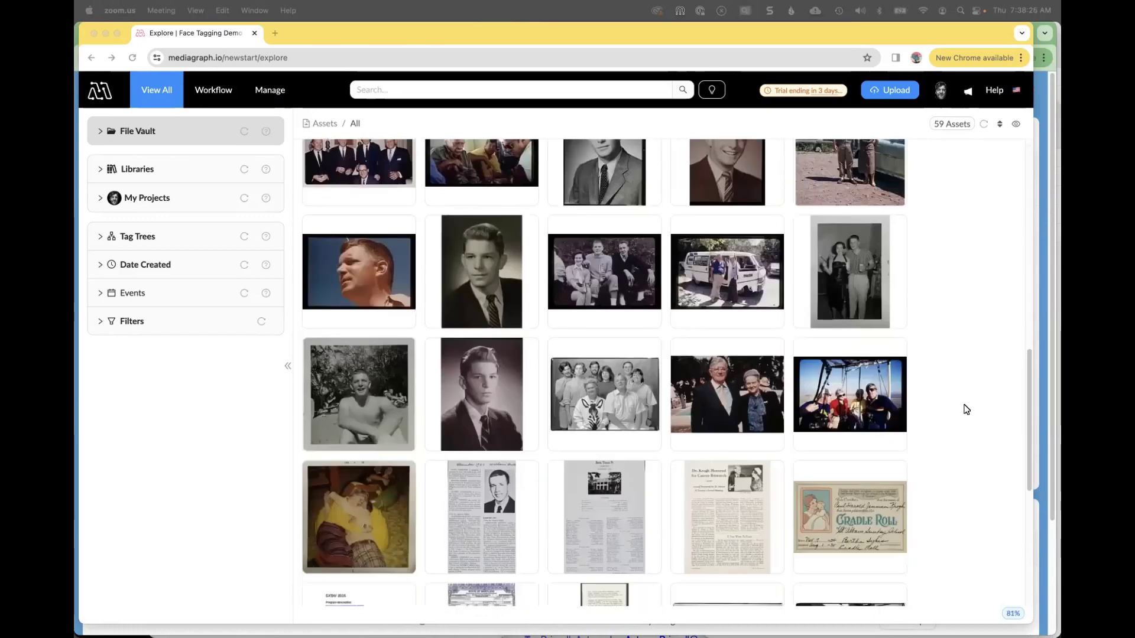
scroll(963, 402, up, 10)
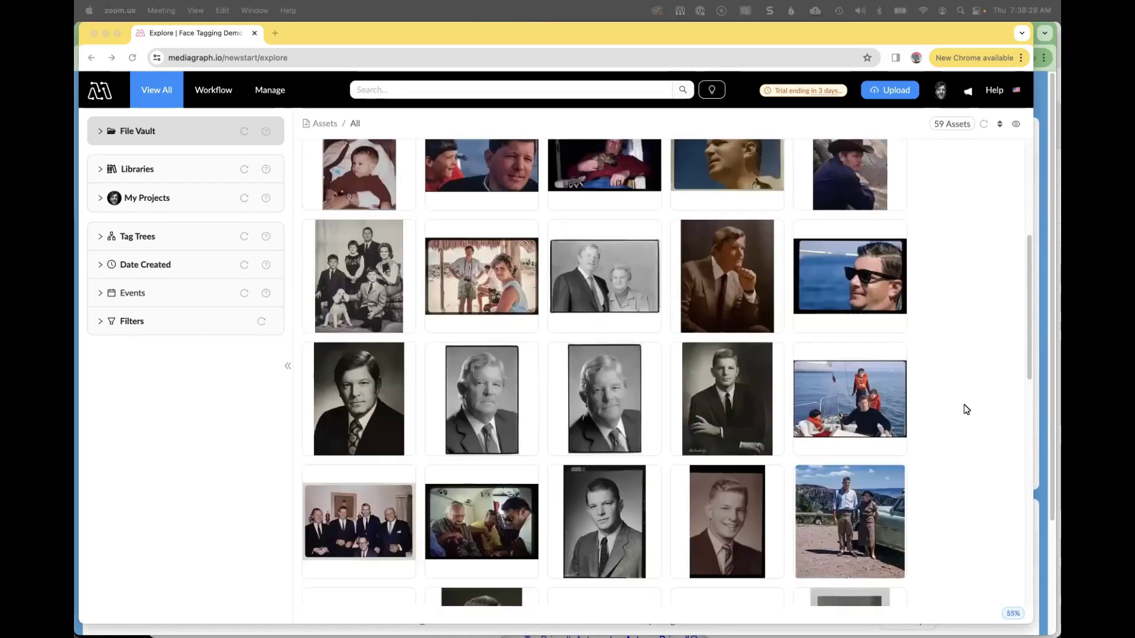
click(100, 240)
click(101, 240)
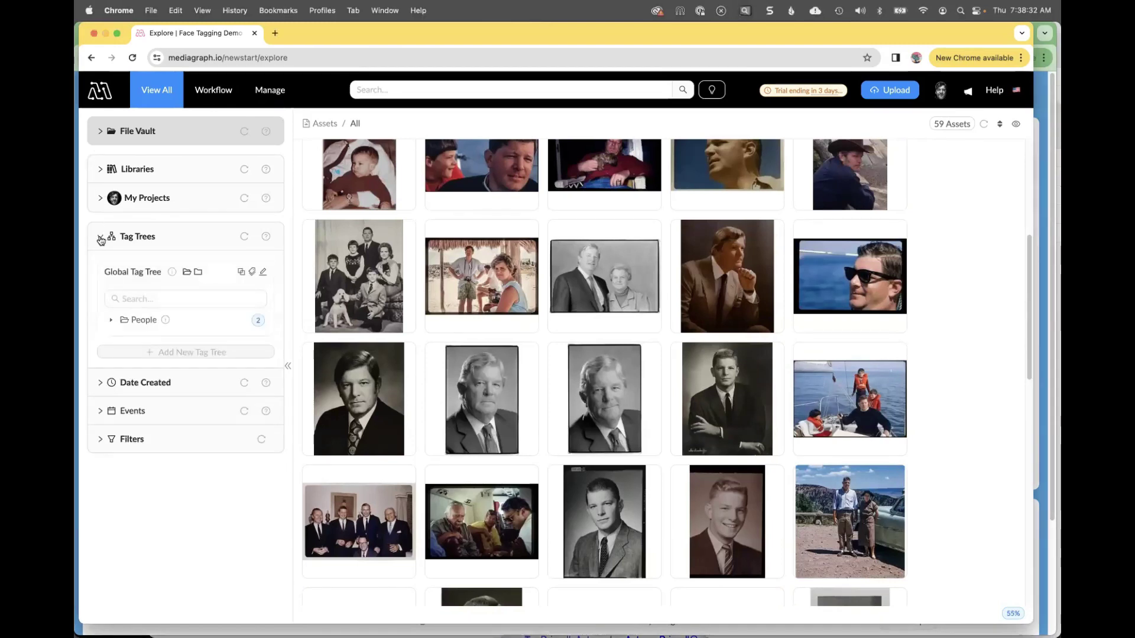
click(110, 321)
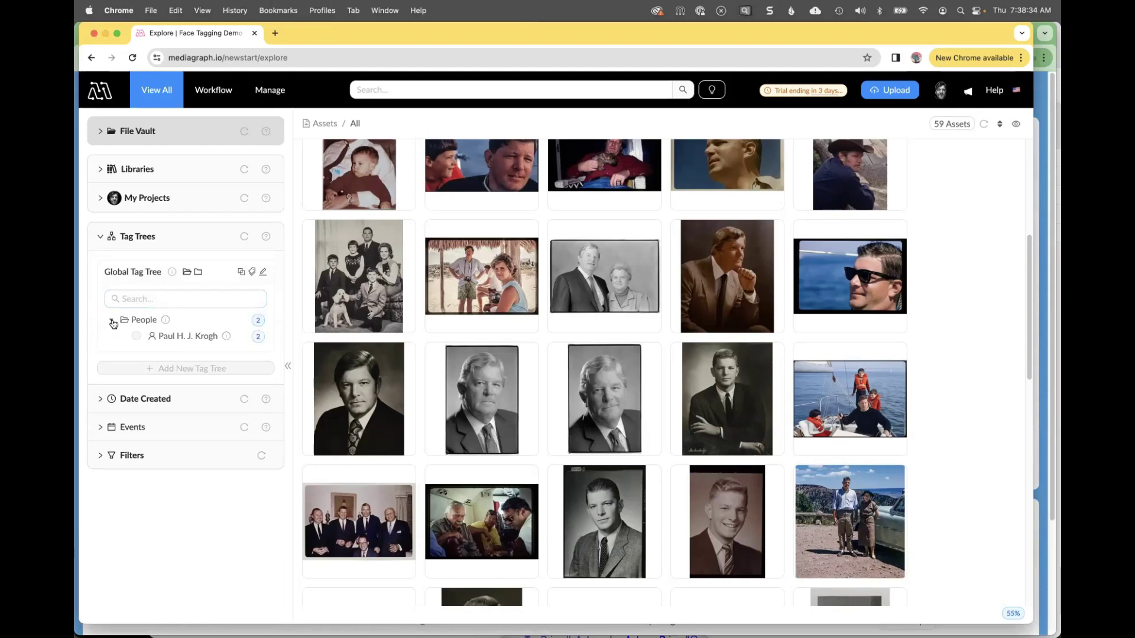
click(185, 338)
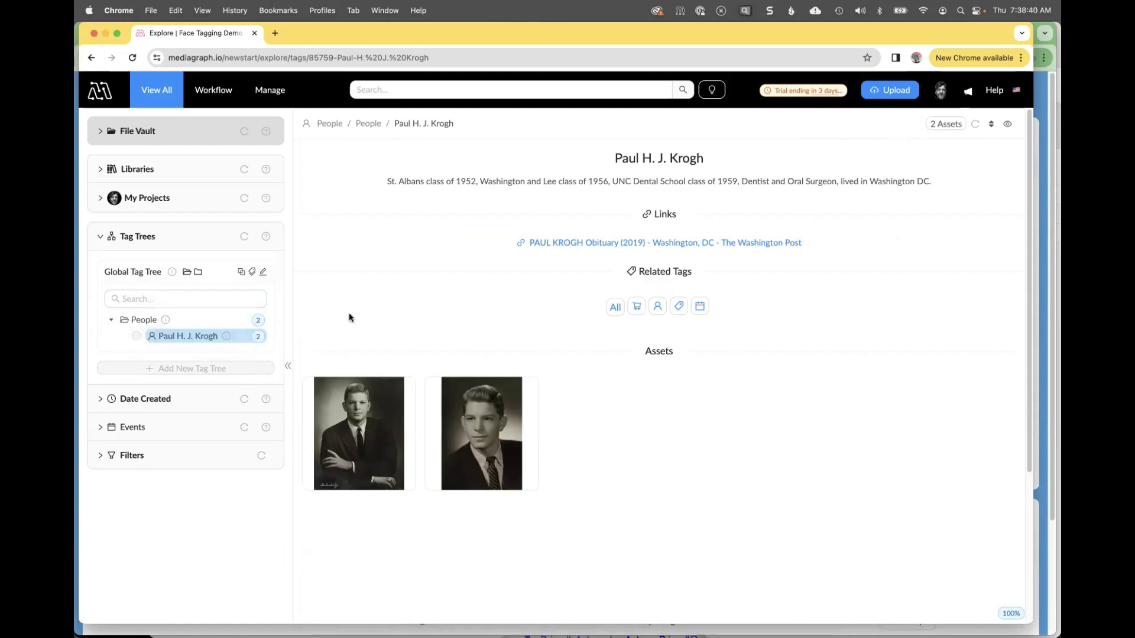
click(372, 409)
scroll(372, 409, down, 10)
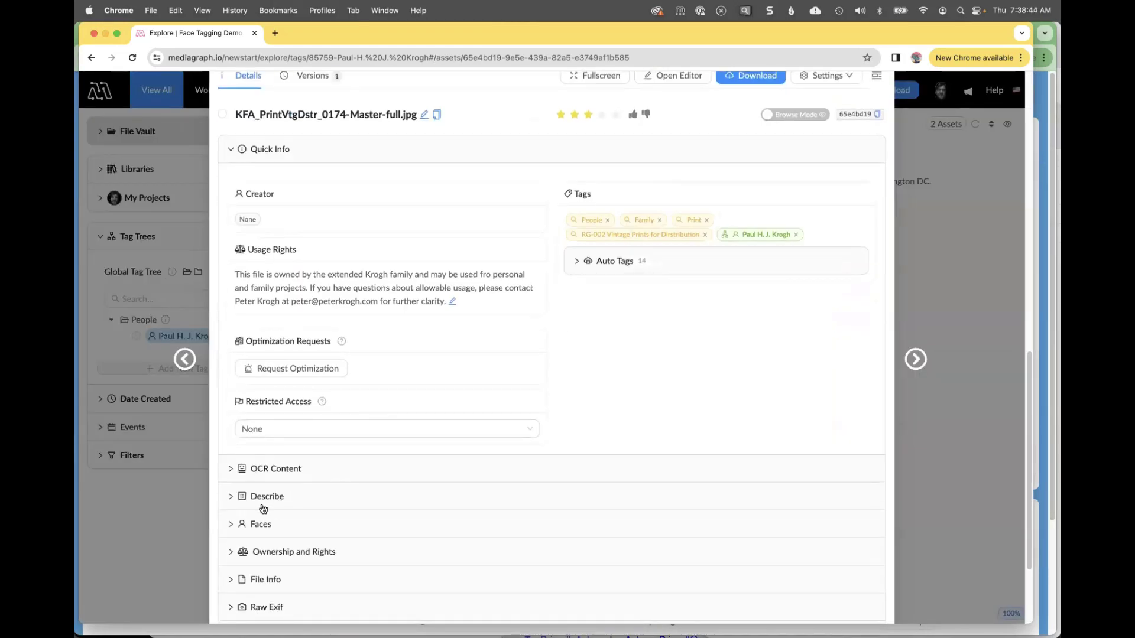
click(229, 527)
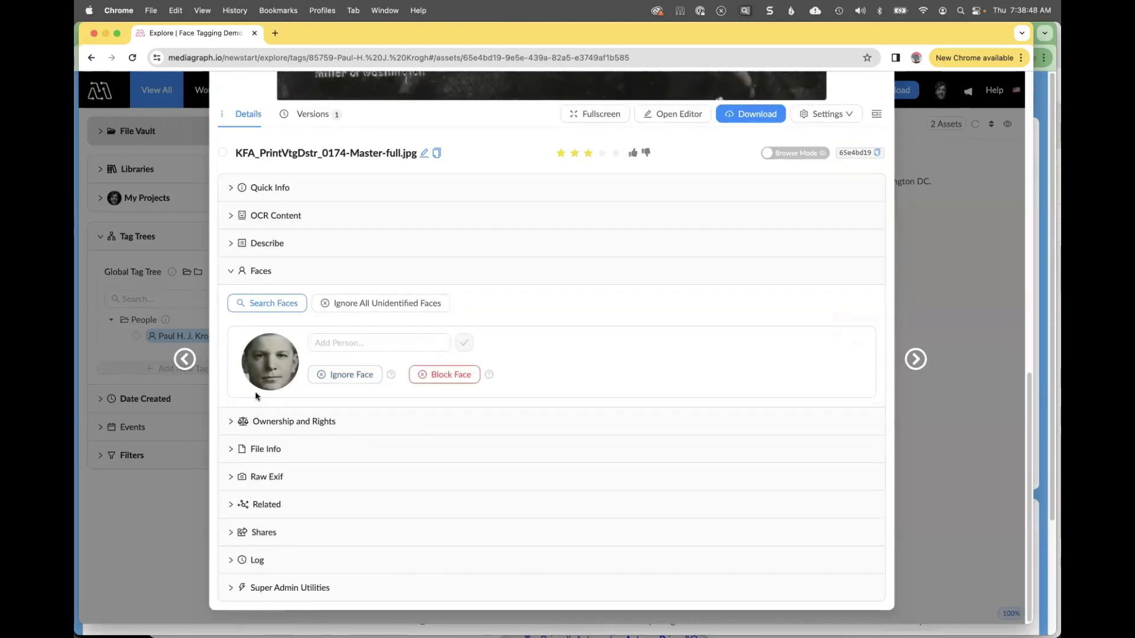
click(314, 344)
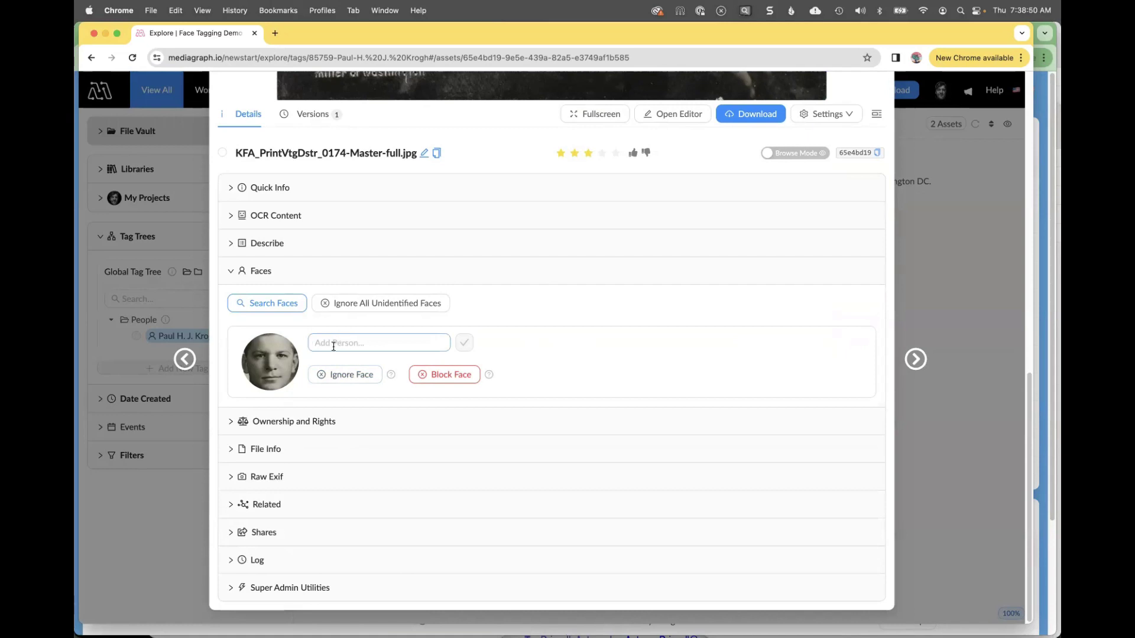
click(1002, 279)
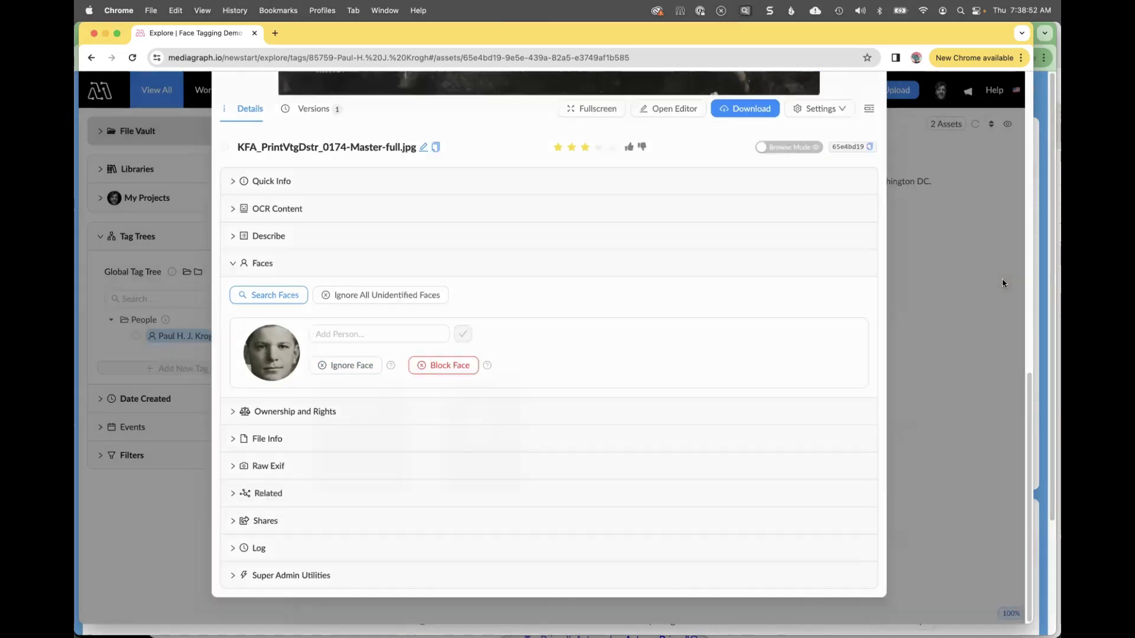
double_click(495, 434)
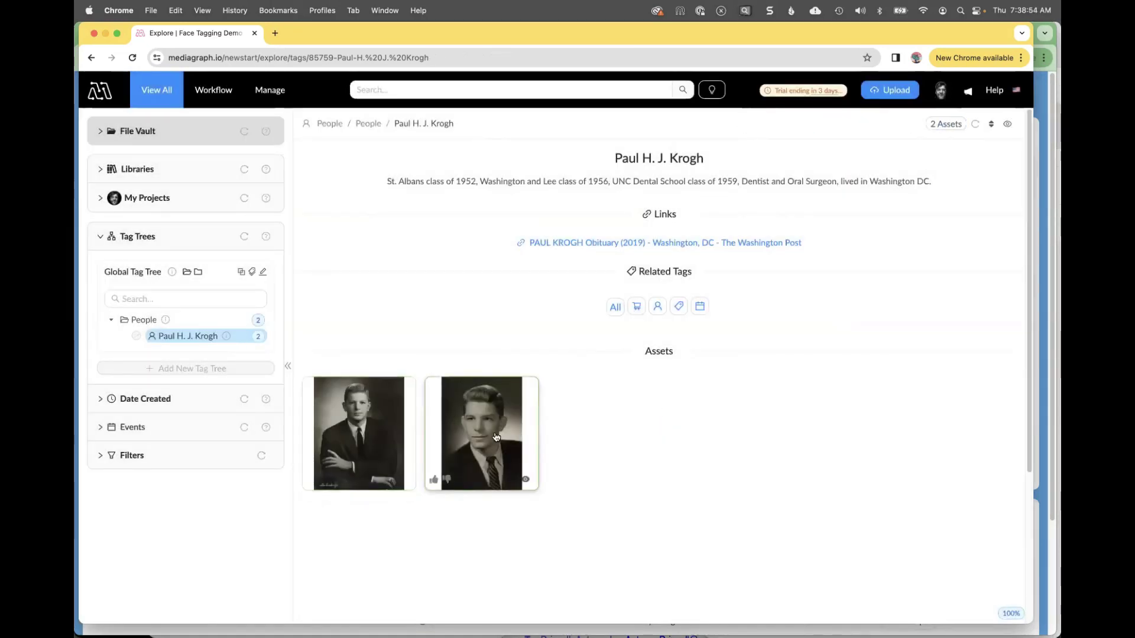
scroll(495, 433, down, 3)
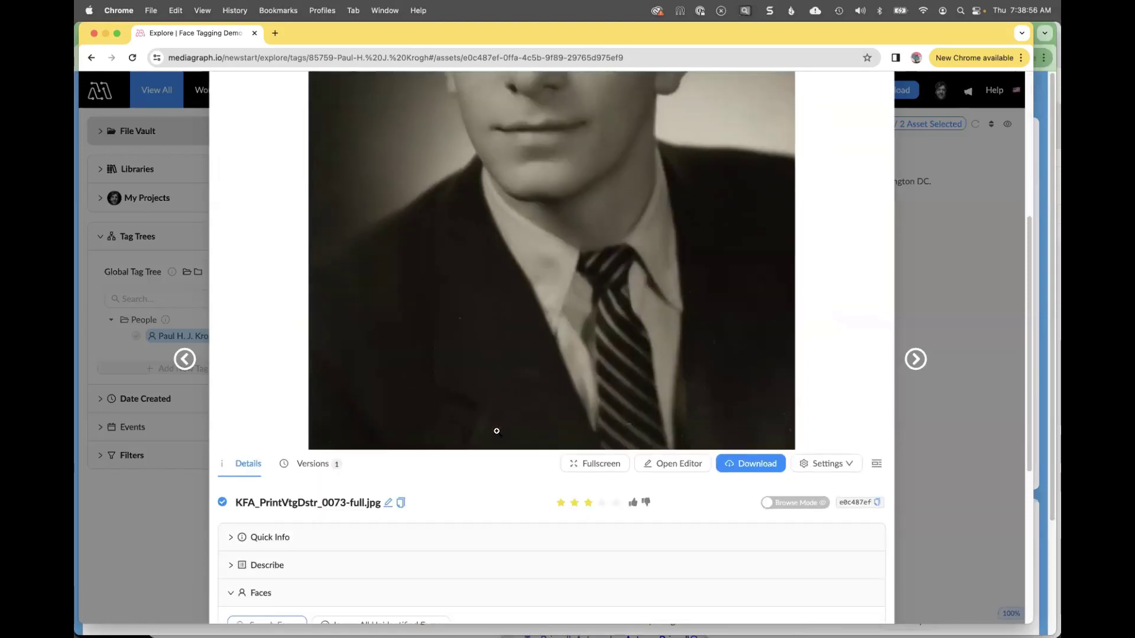
scroll(496, 431, up, 3)
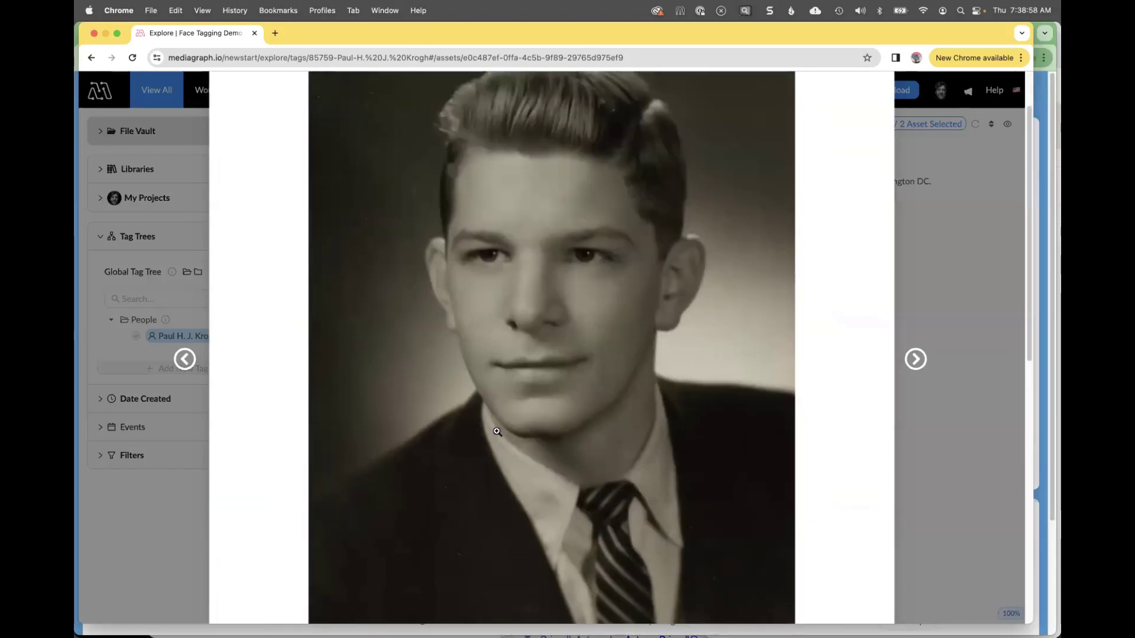
scroll(497, 431, down, 5)
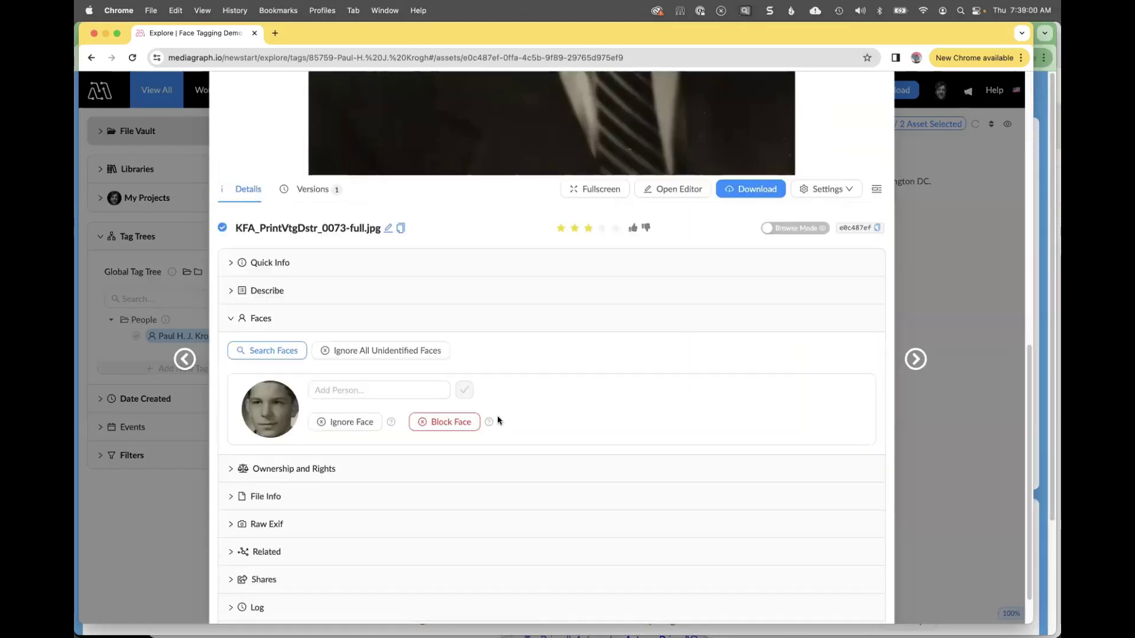
click(359, 394)
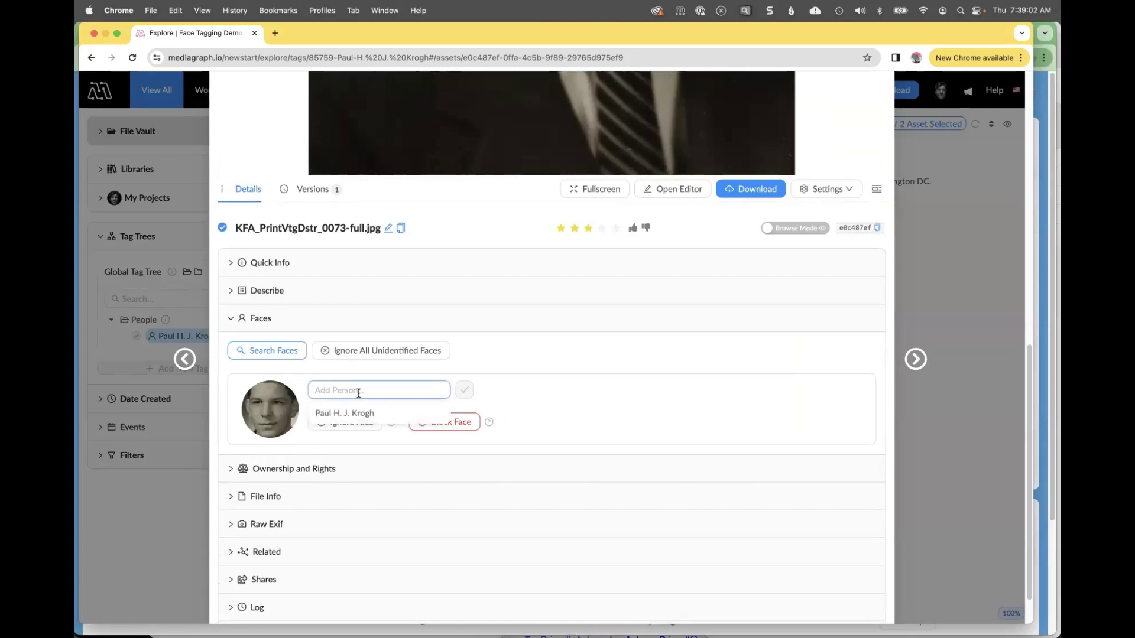
click(230, 263)
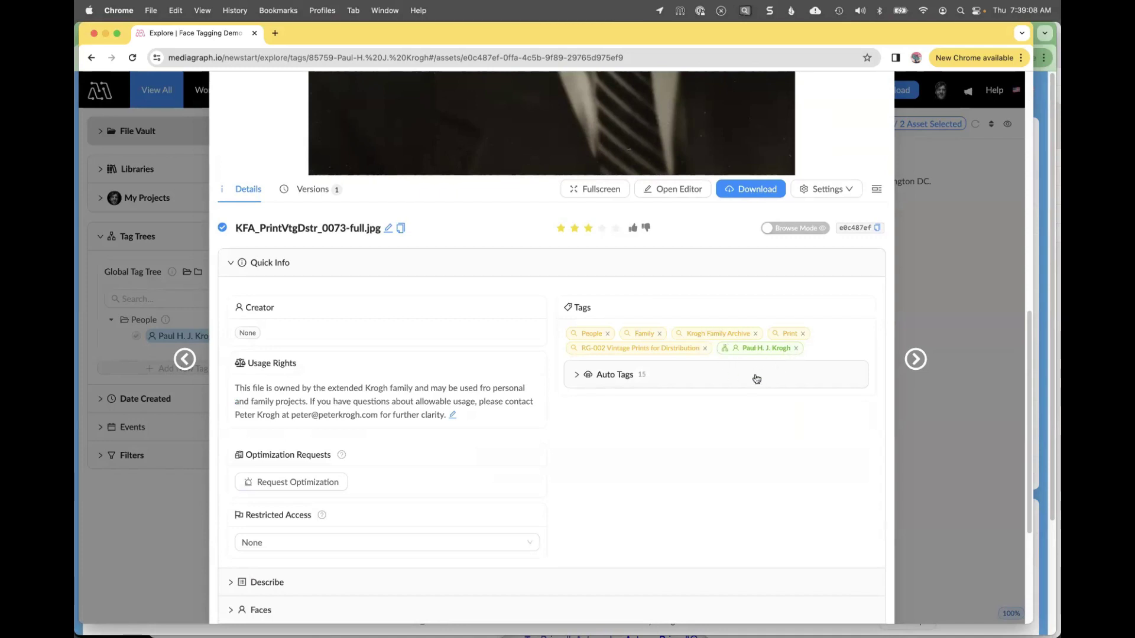
click(910, 288)
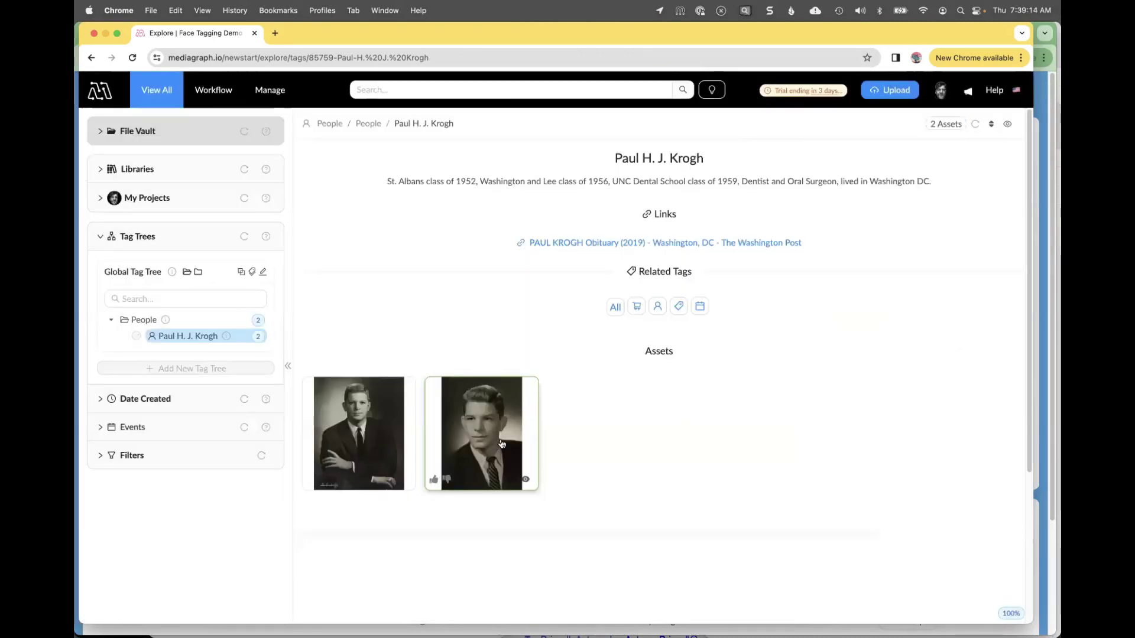
Tag the face in KFA_PrintVtgDstr_0073-full.jpg with the suggested person as his main face.
click(502, 443)
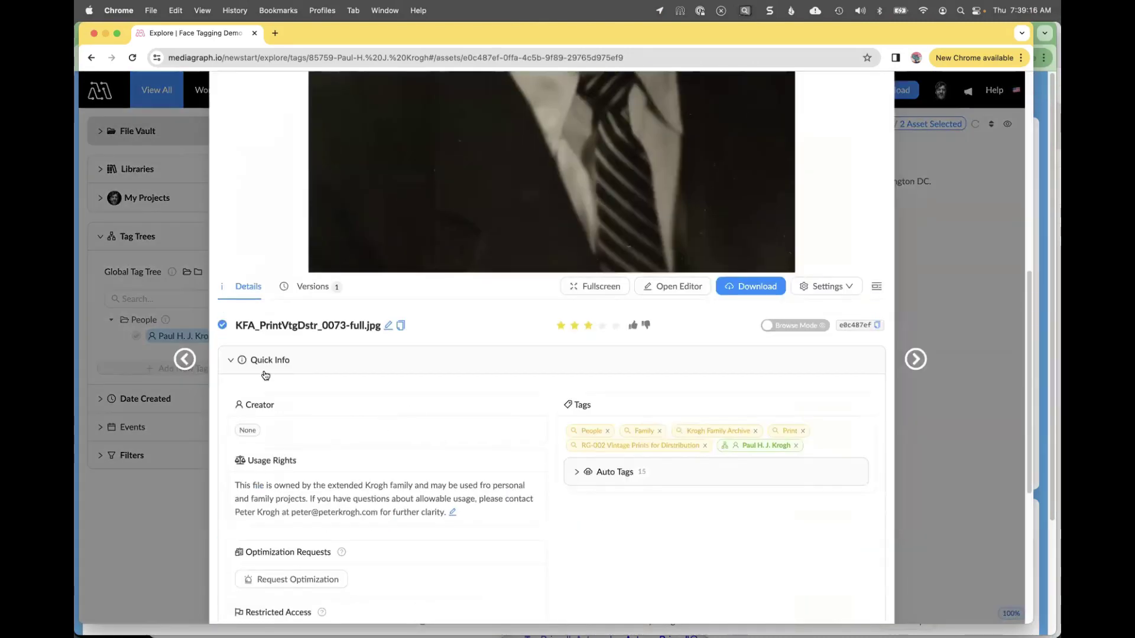
click(232, 362)
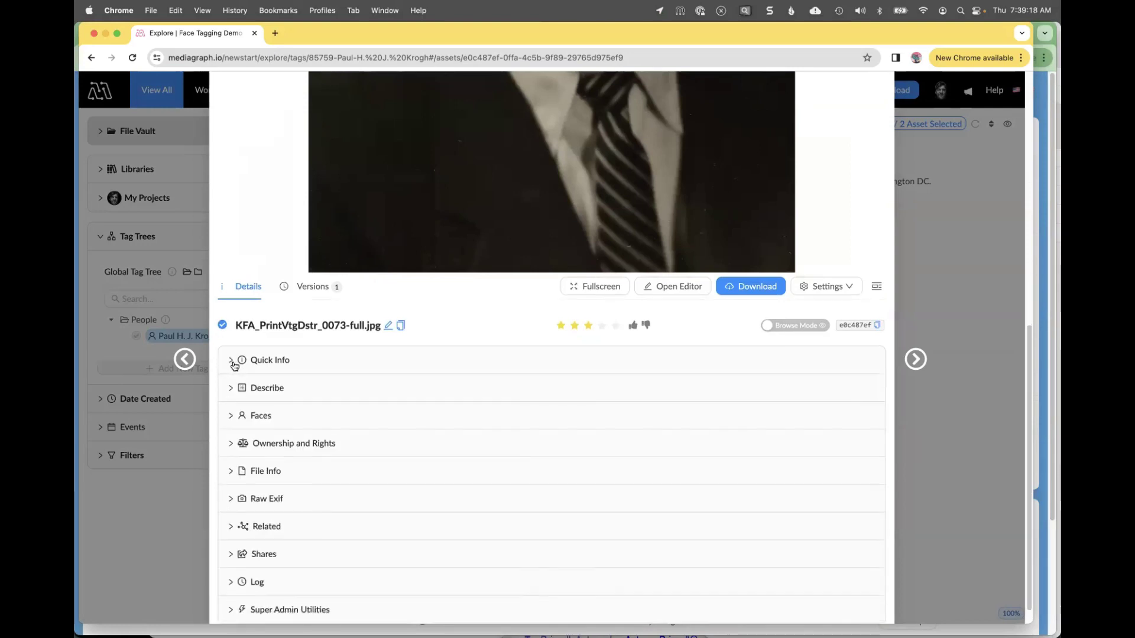
click(236, 416)
click(325, 485)
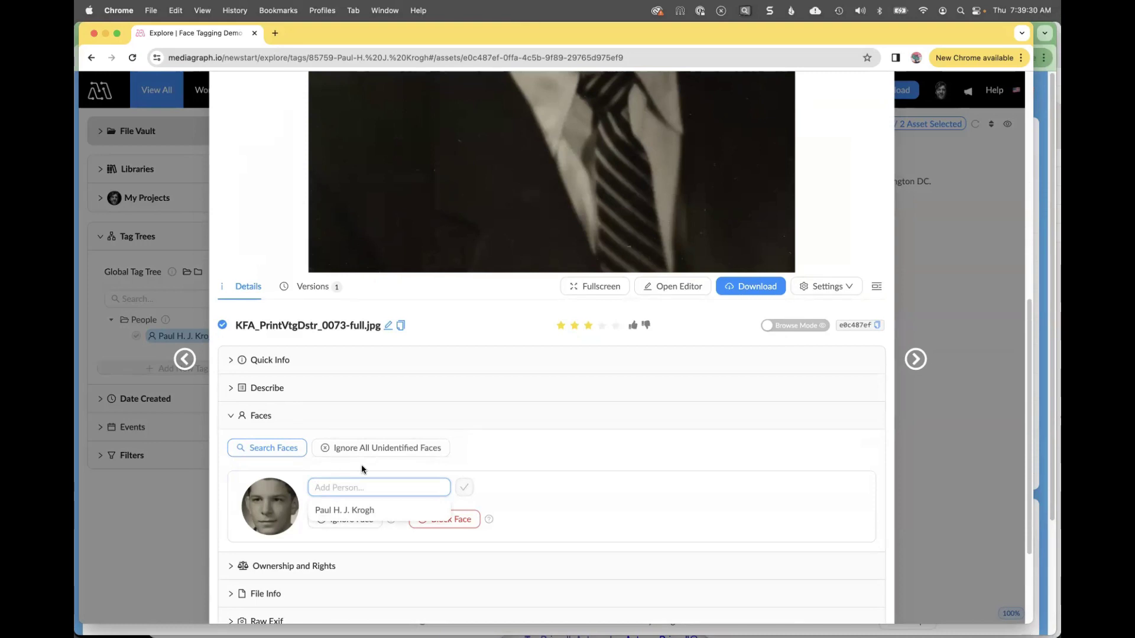
click(343, 513)
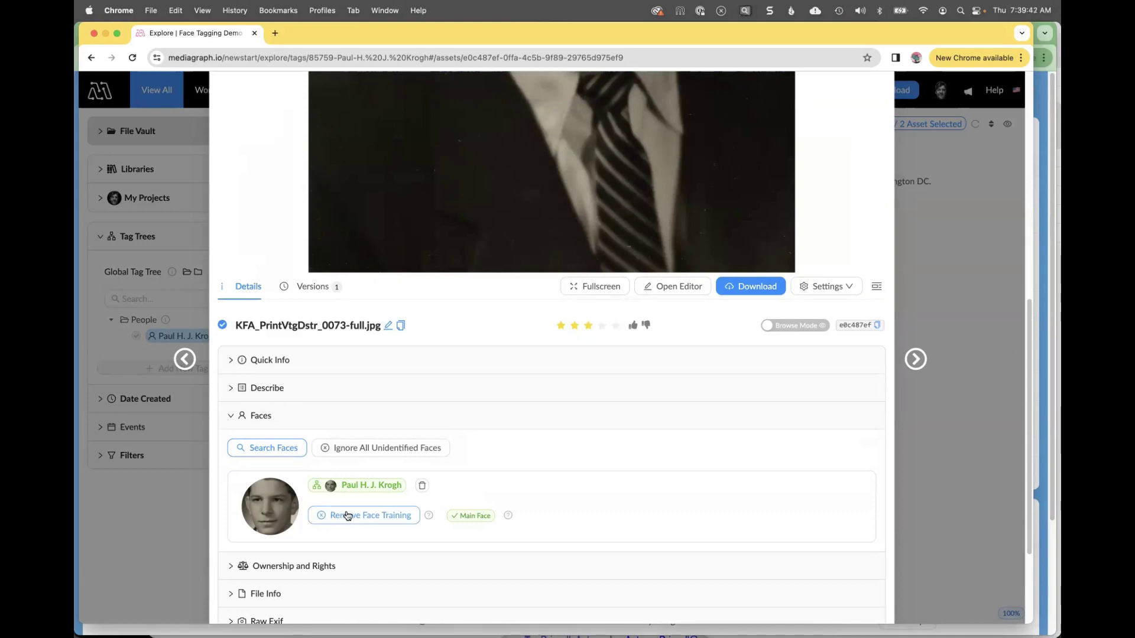
click(977, 480)
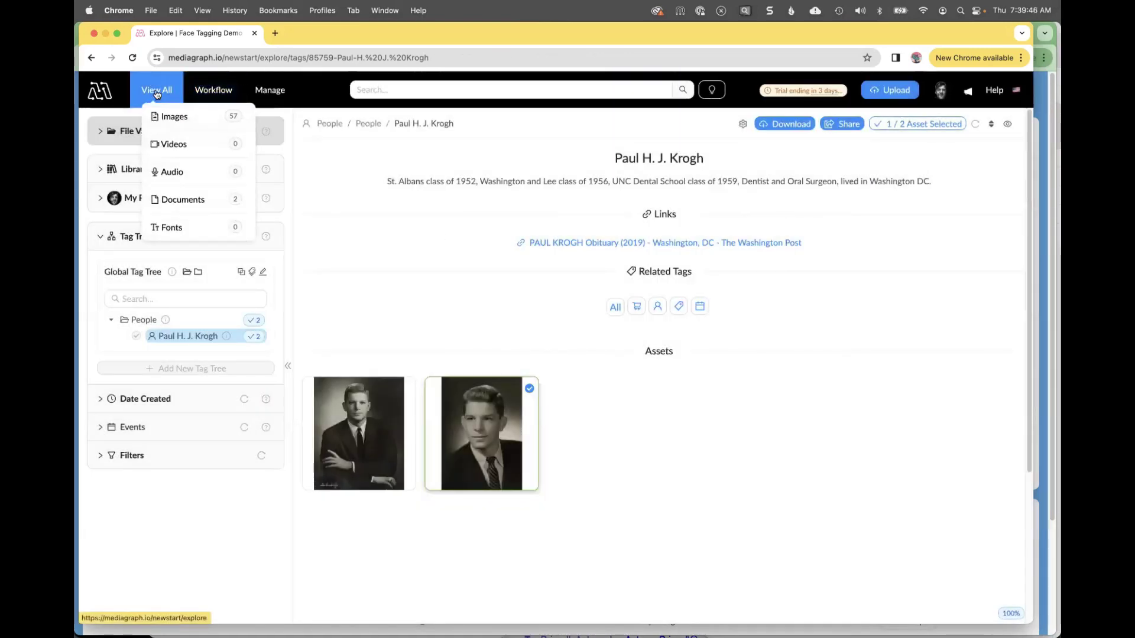
Select all 59 assets in View All and run Face Search on them from the gear menu.
click(156, 95)
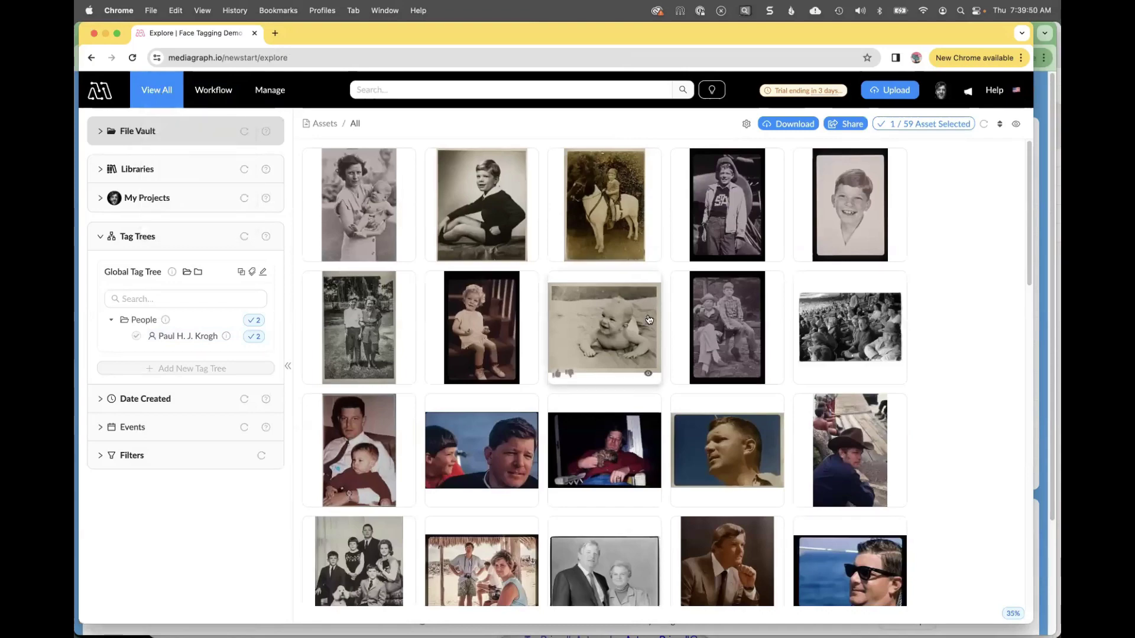
scroll(649, 316, down, 10)
scroll(649, 320, up, 15)
click(928, 126)
click(928, 125)
click(954, 124)
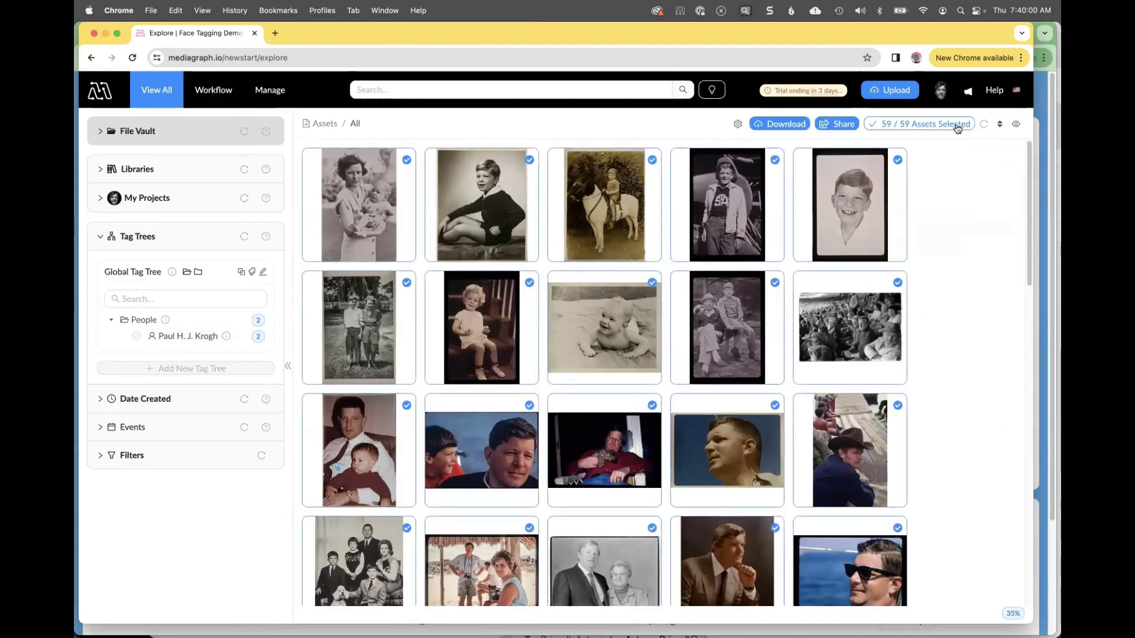
click(737, 124)
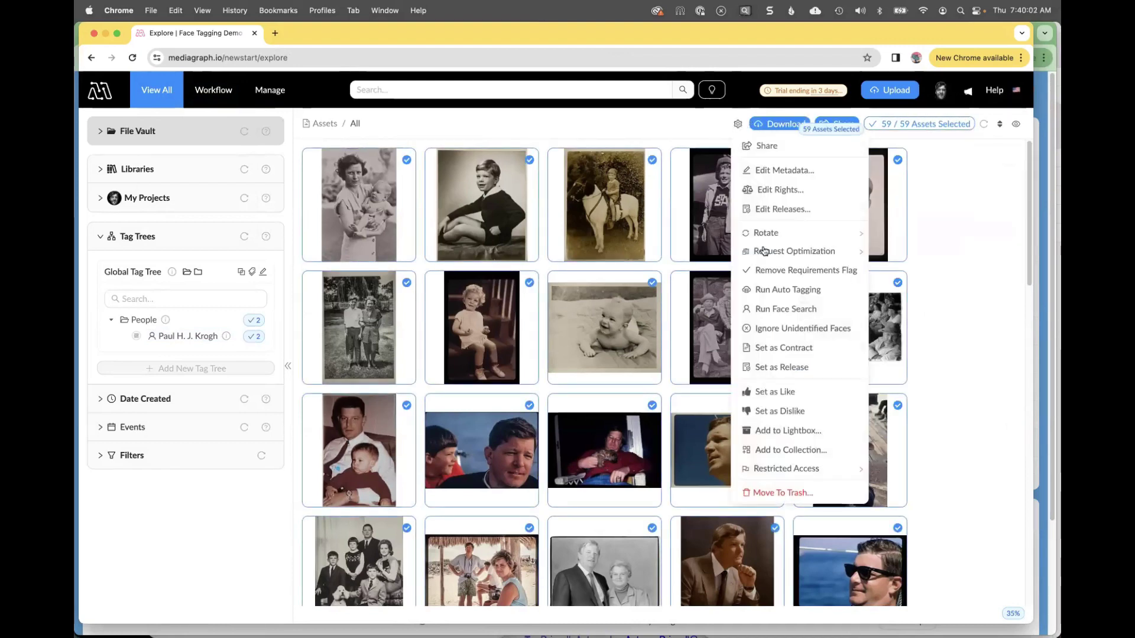
click(776, 314)
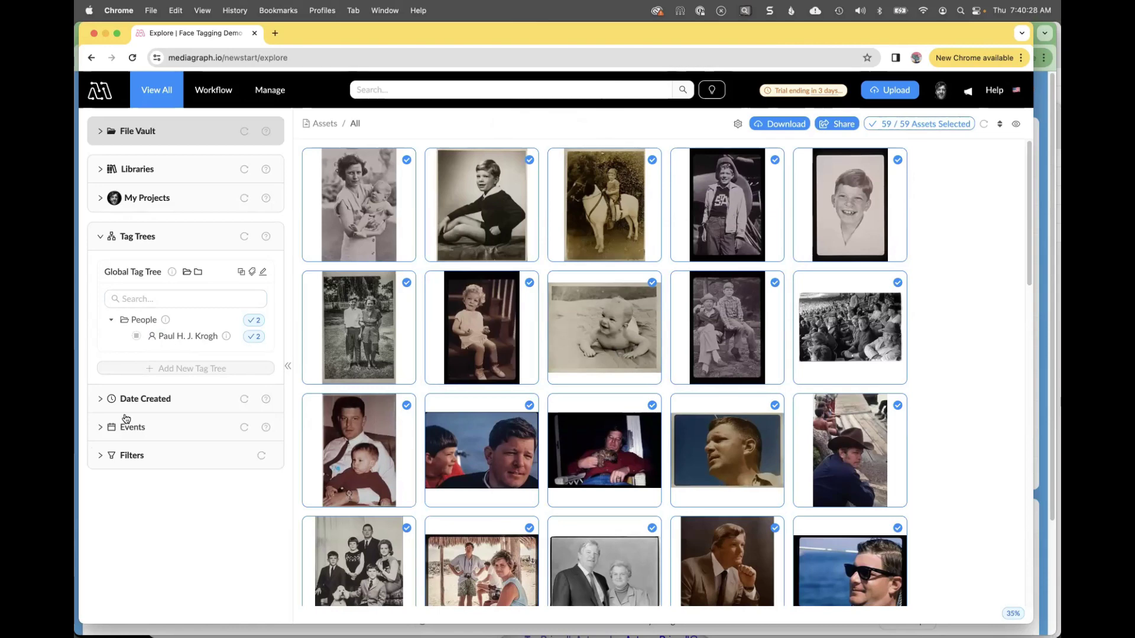
Filter the grid by the person's face tag in the sidebar Faces filter, showing his 36 photos.
click(101, 456)
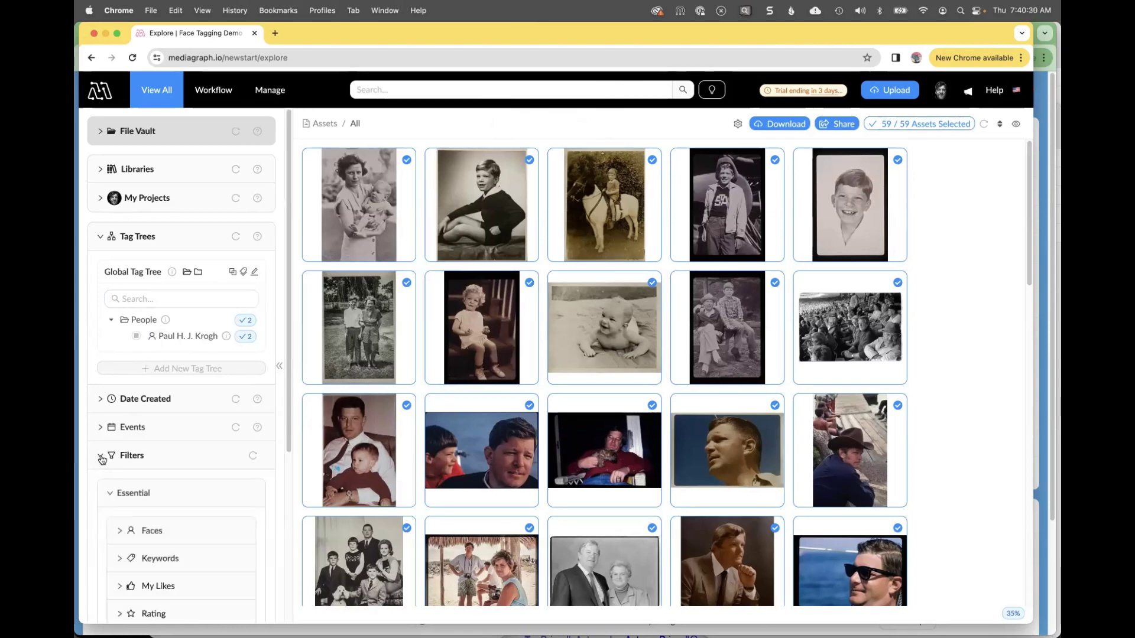
click(255, 457)
scroll(212, 455, down, 1)
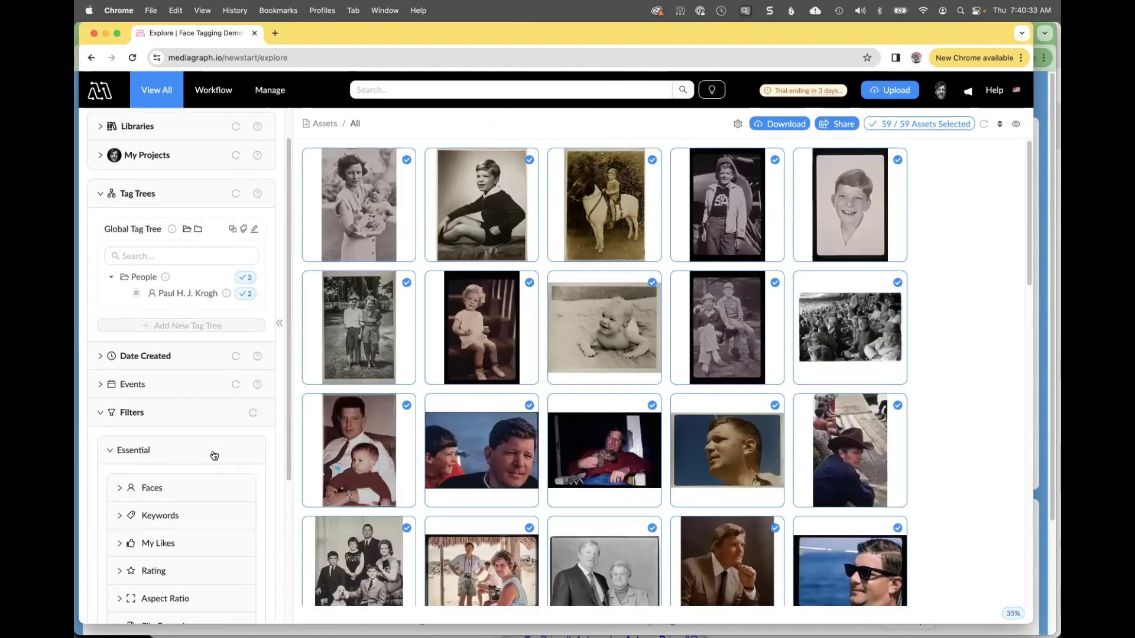
click(118, 489)
mouse_move(176, 519)
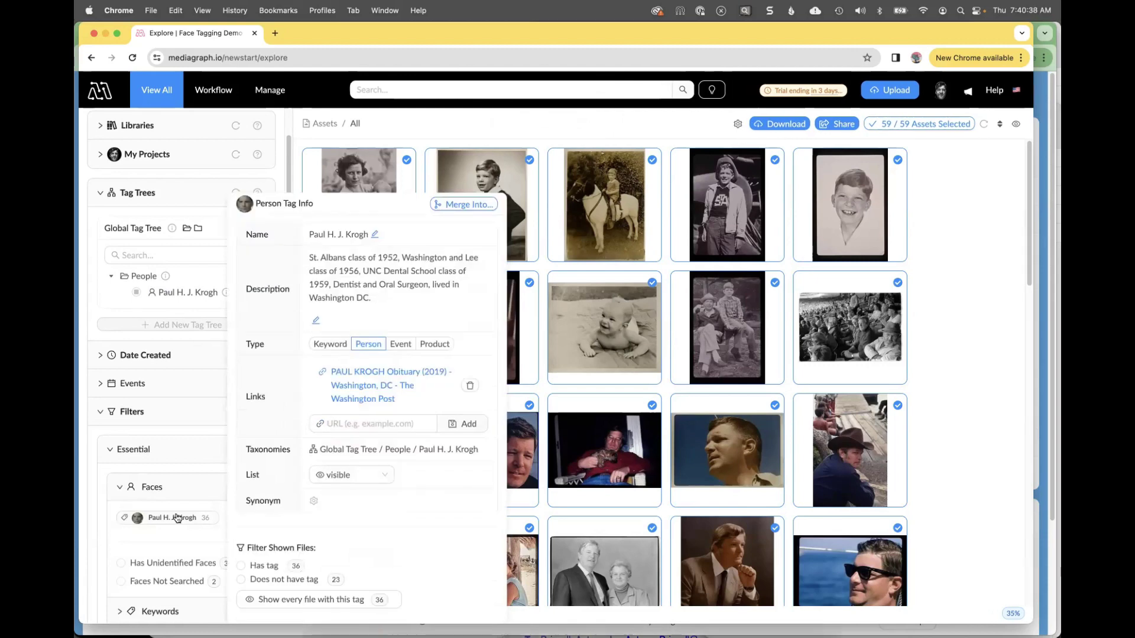
click(178, 519)
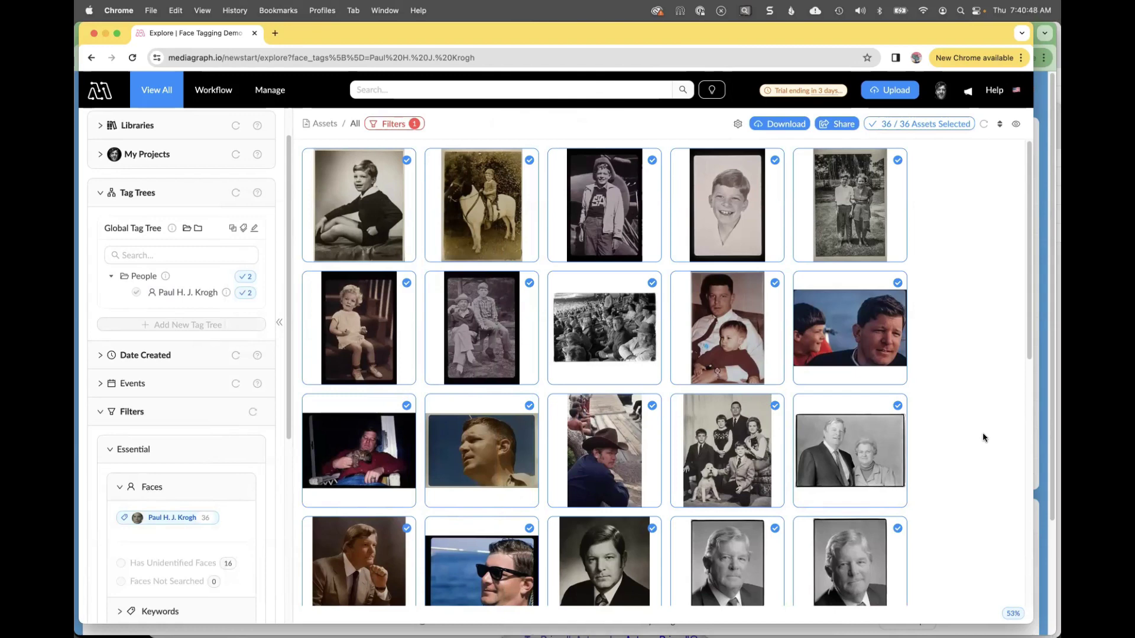
click(371, 202)
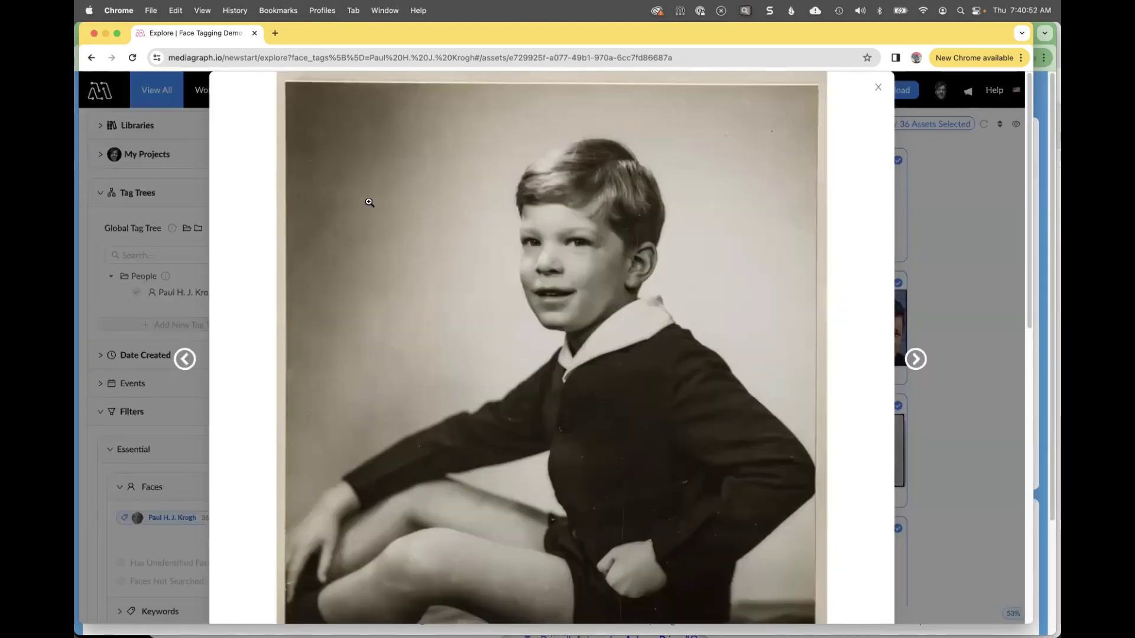
key(Right)
key(Right)
key(Right)
key(Right)
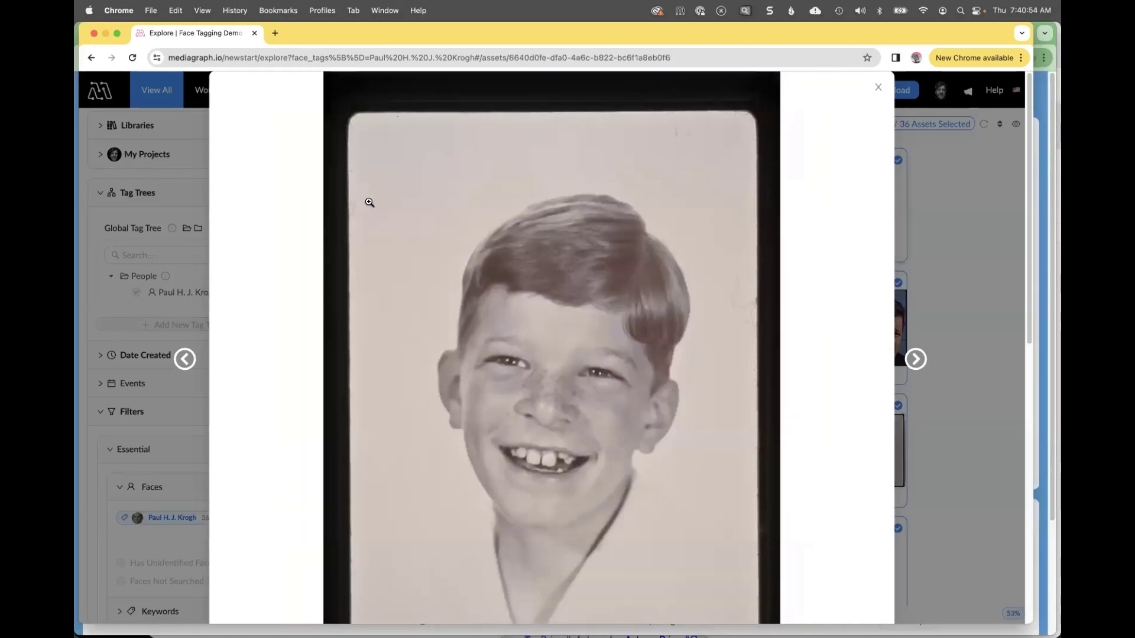
key(Right)
key(Right)
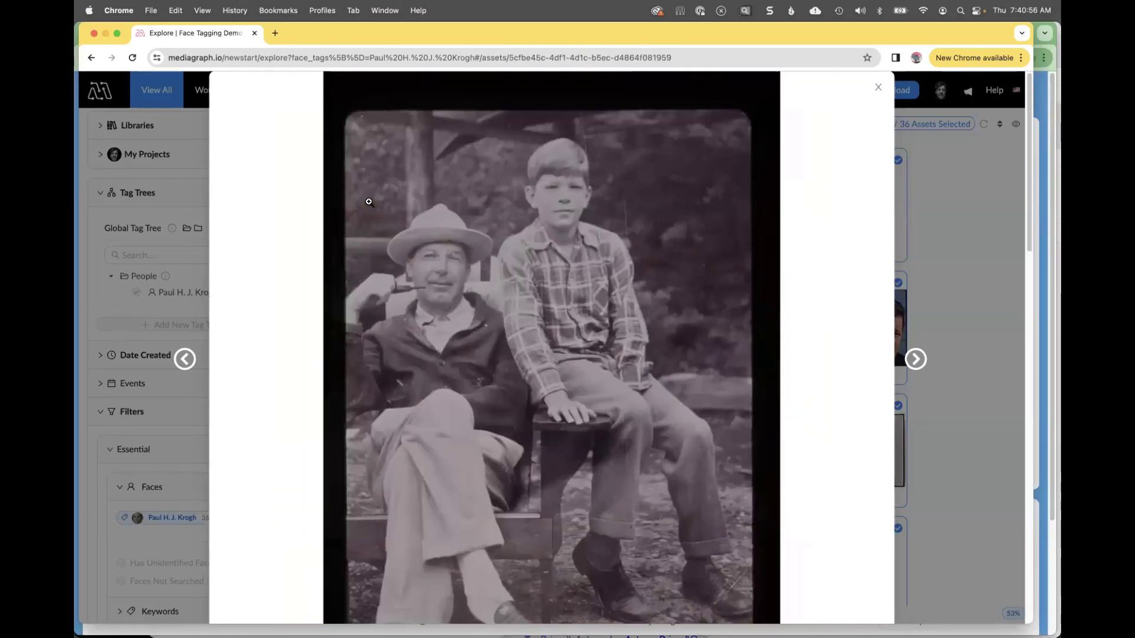
key(Right)
key(Right)
key(Right)
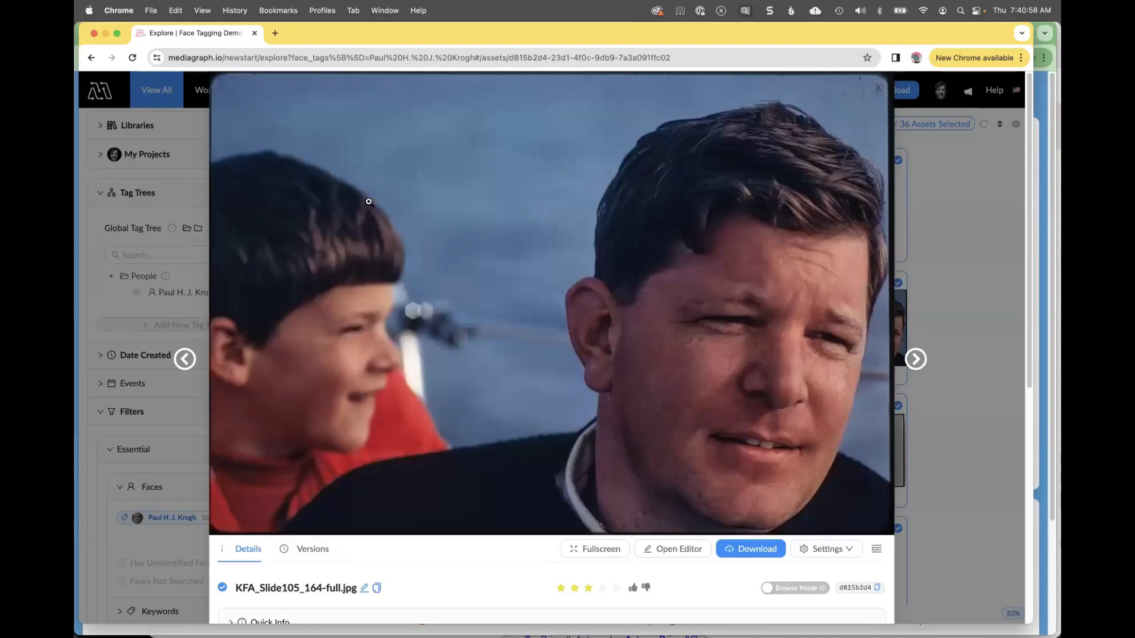
key(Right)
key(Right)
key(Right)
key(Right)
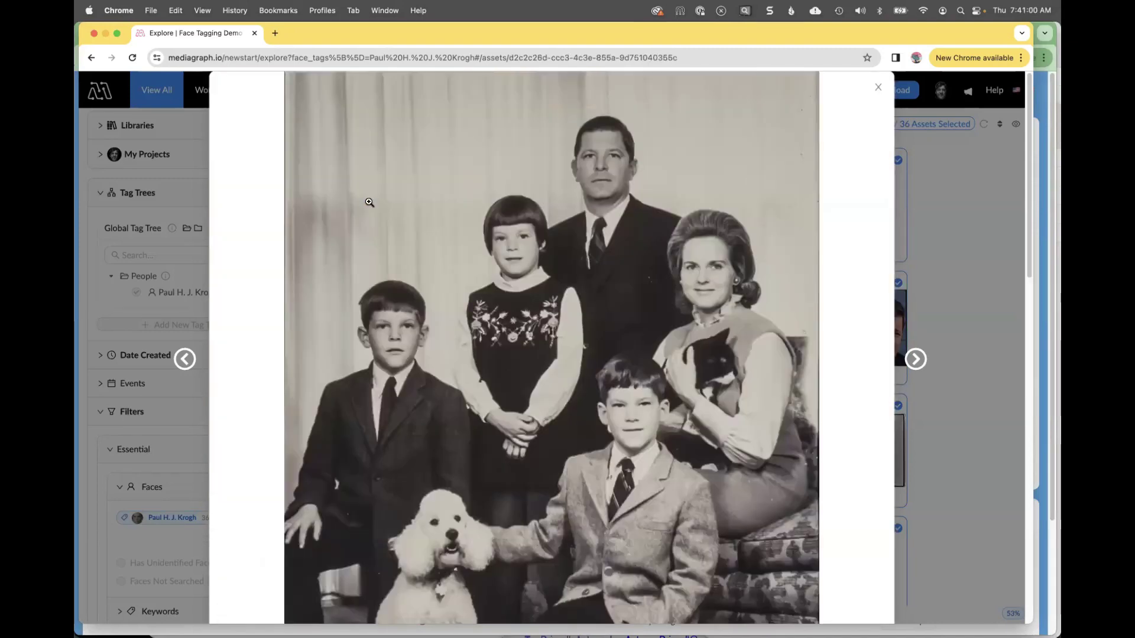
key(Right)
key(Right)
key(Right)
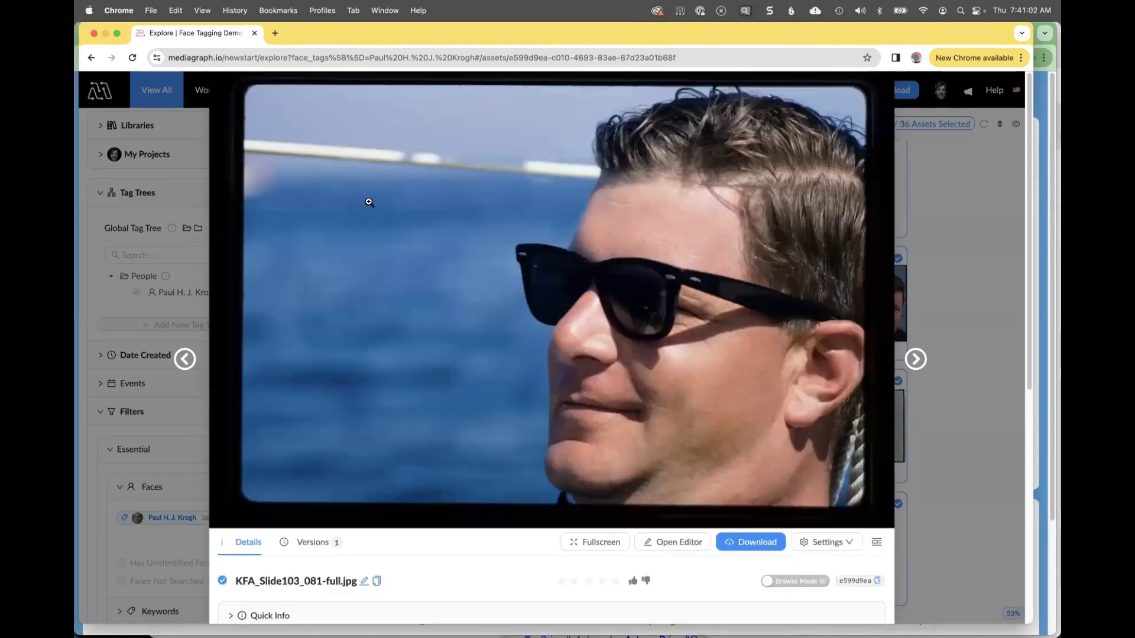
key(Right)
key(Right)
key(Right)
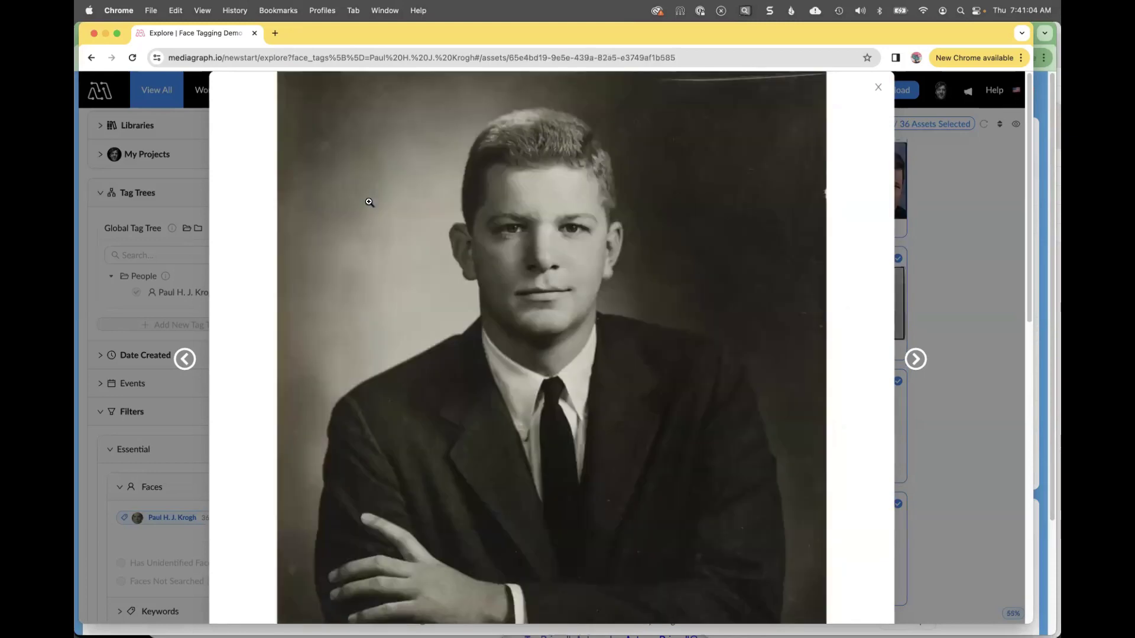
key(Right)
key(Right)
key(Right)
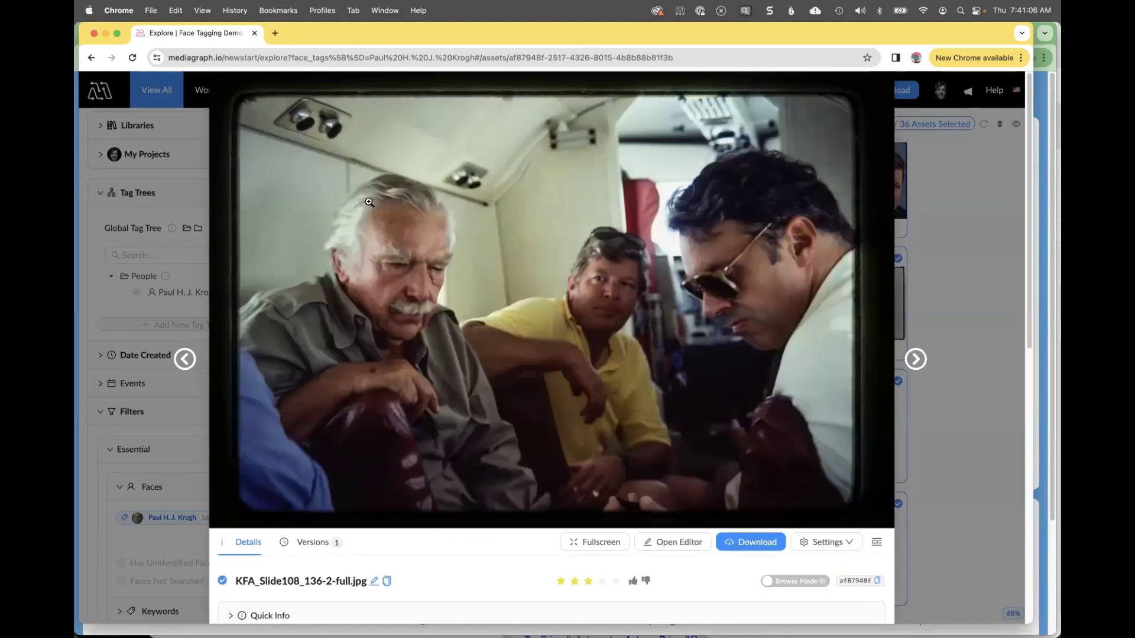
key(Right)
key(Right)
key(Right)
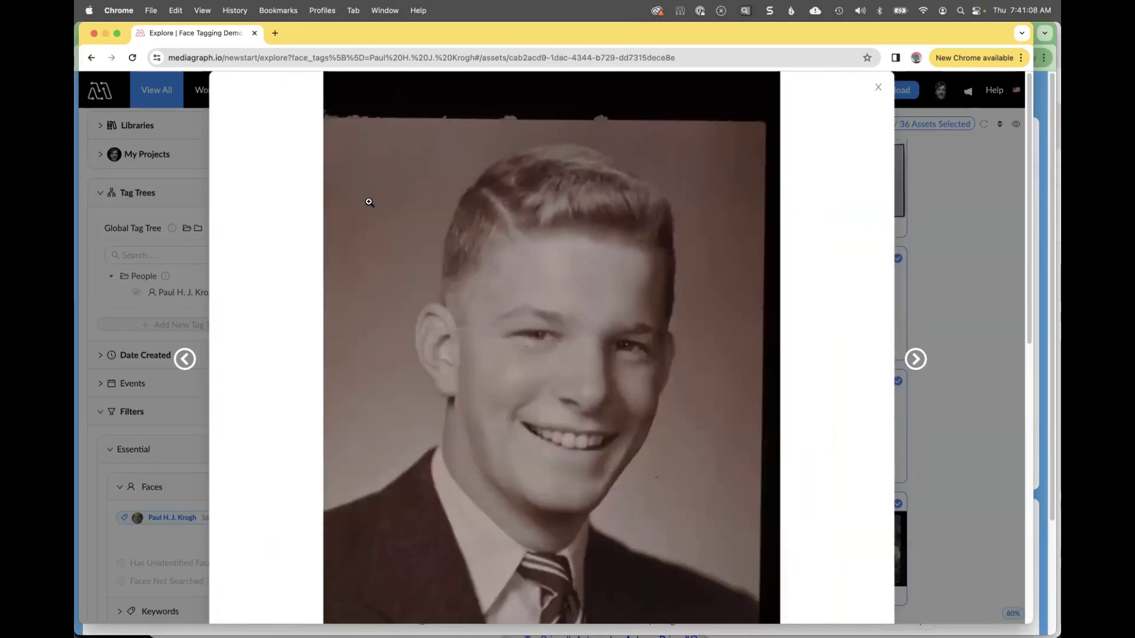
key(Right)
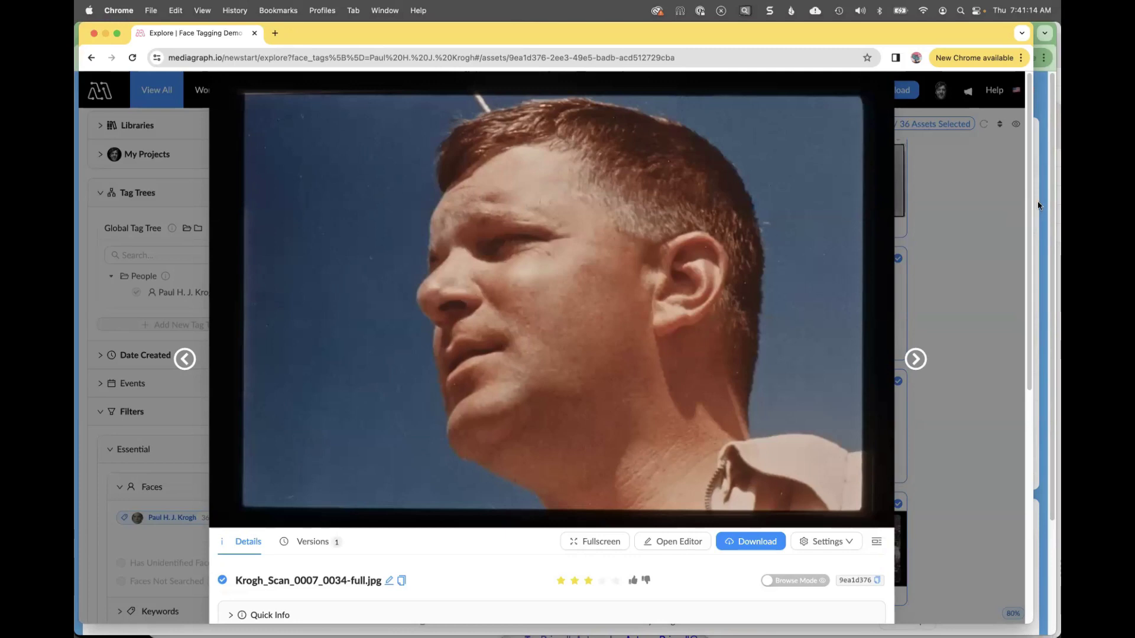
key(Right)
key(Right)
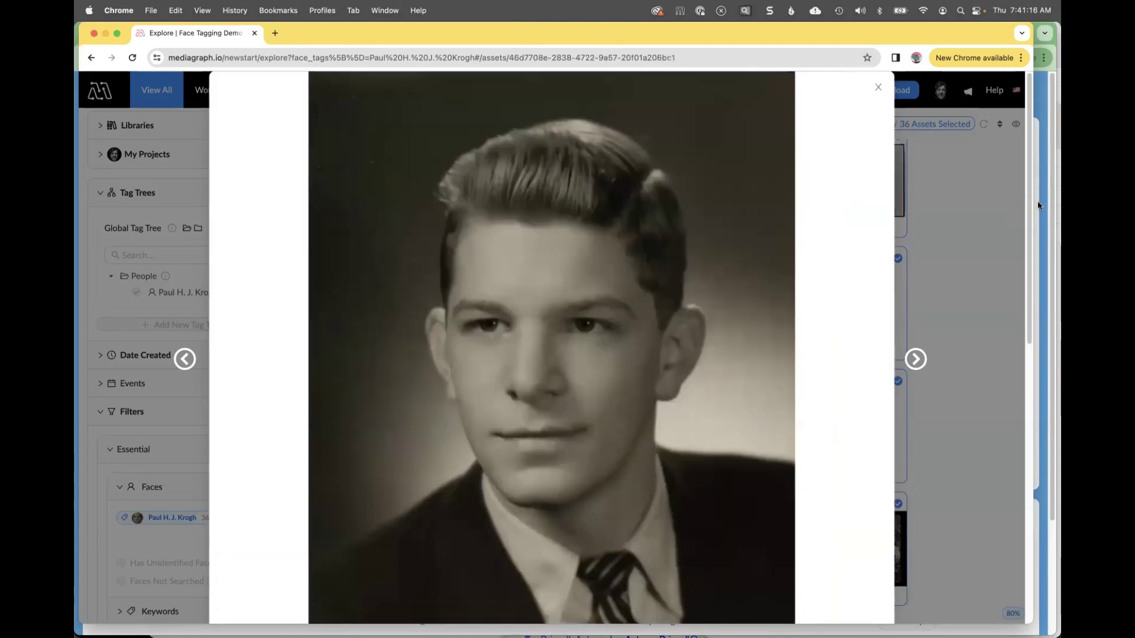
key(Left)
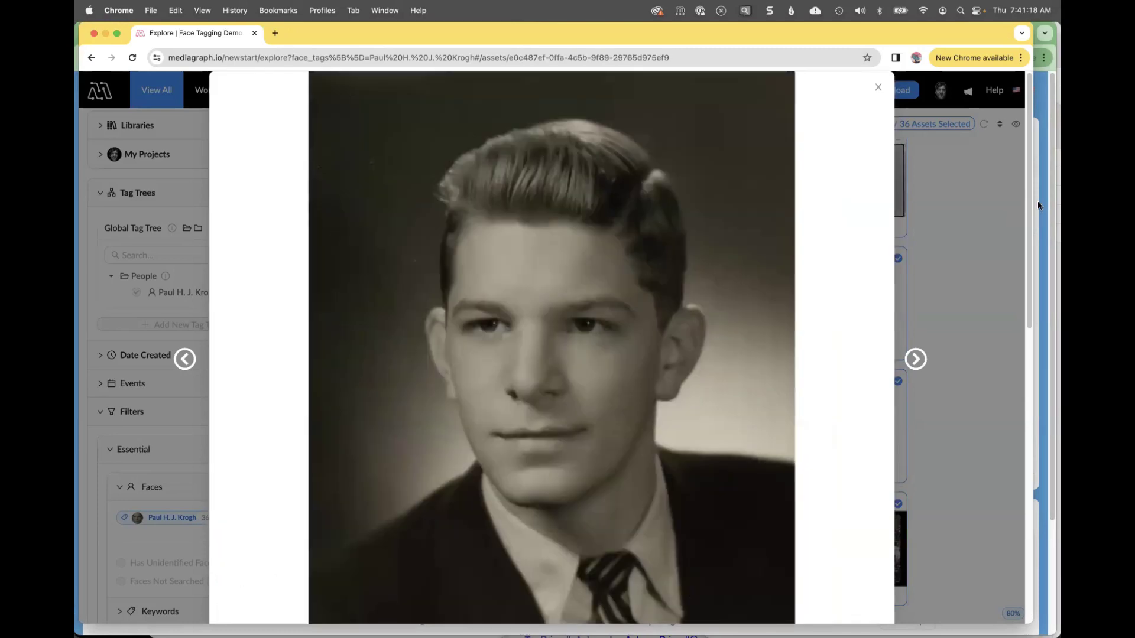
key(Right)
key(Right)
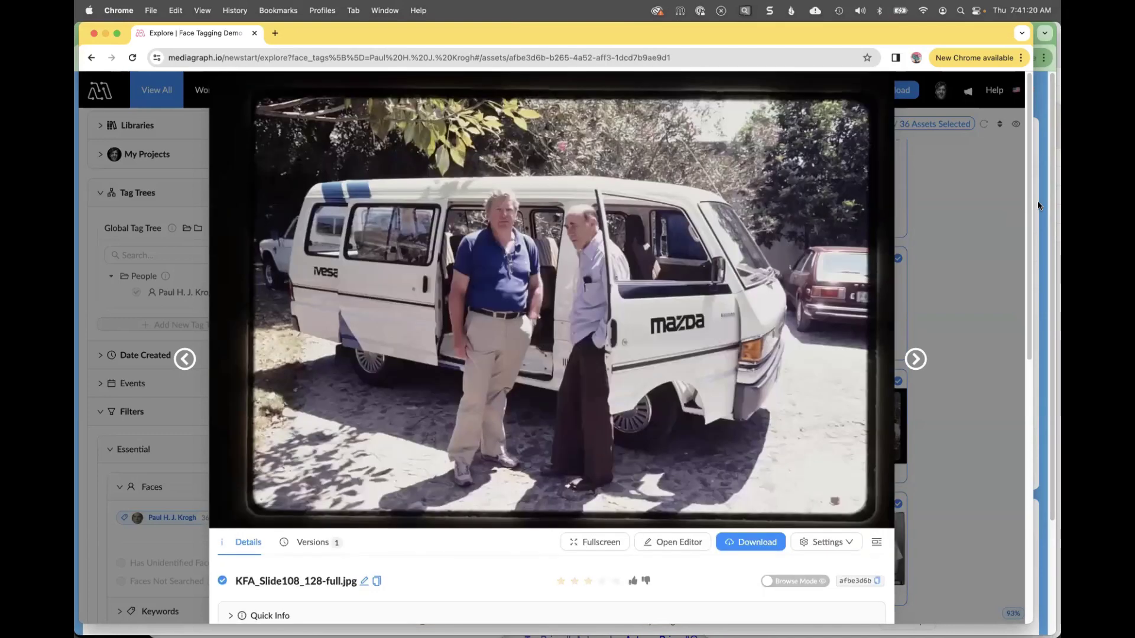
key(Right)
key(Right)
key(Right)
key(Right)
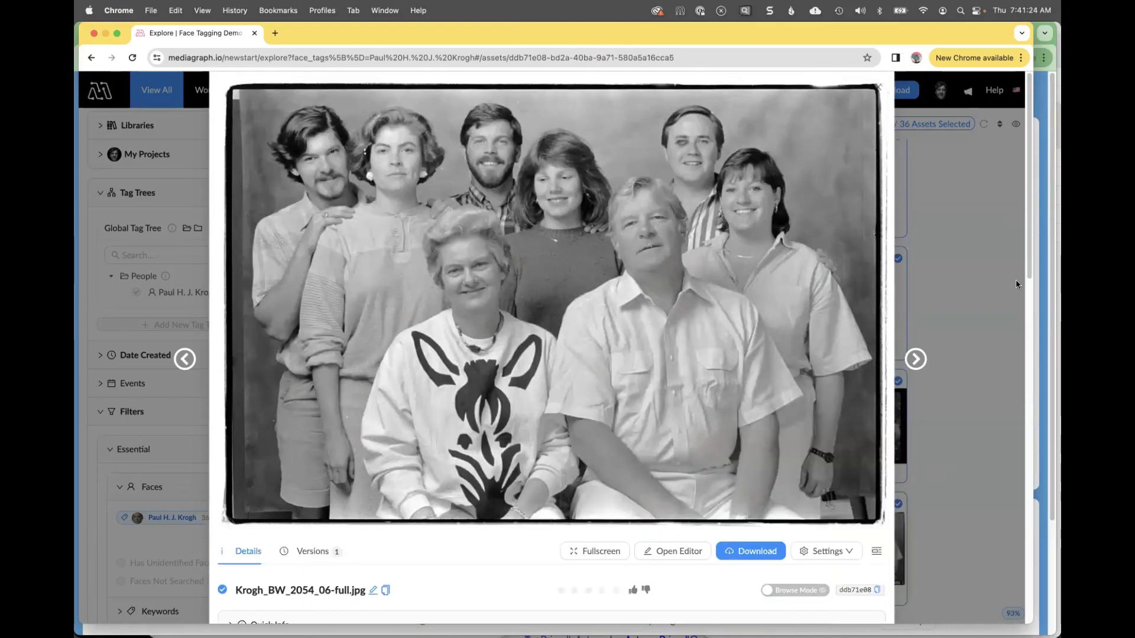
click(984, 340)
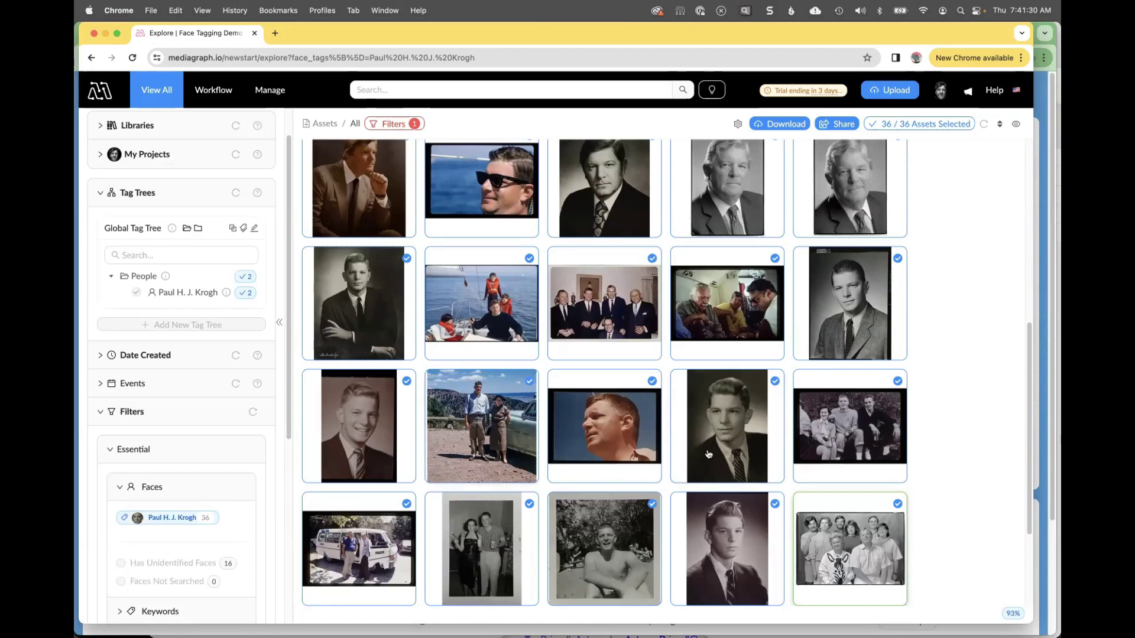
Clear the selection from all 36 of the person's photos with Escape.
scroll(708, 453, down, 3)
scroll(708, 453, up, 10)
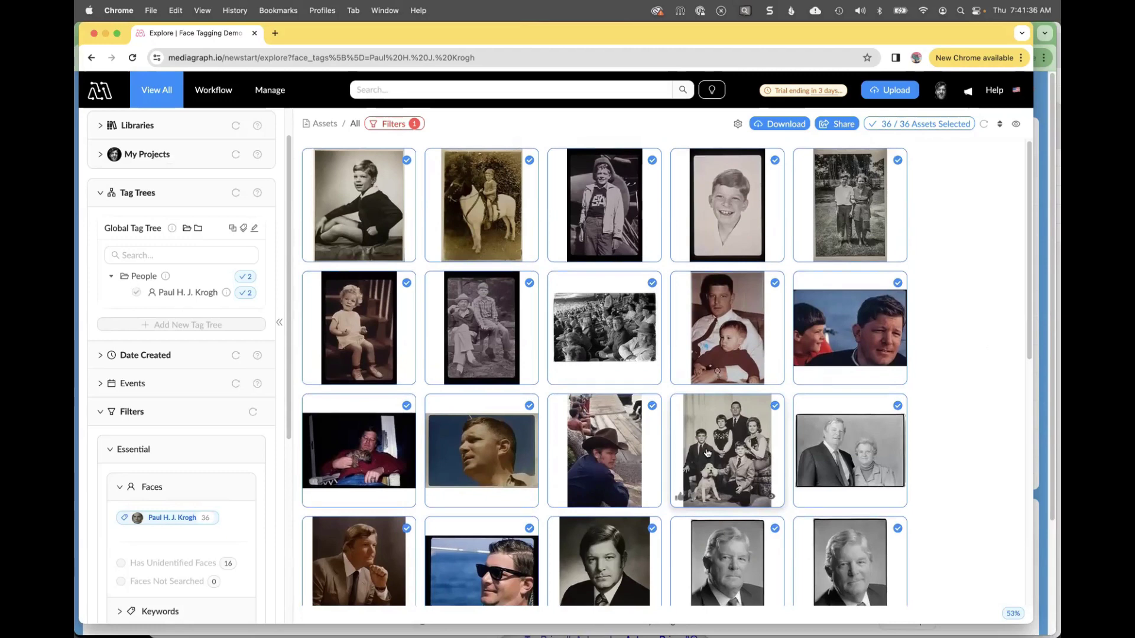
scroll(708, 453, down, 5)
scroll(708, 453, down, 3)
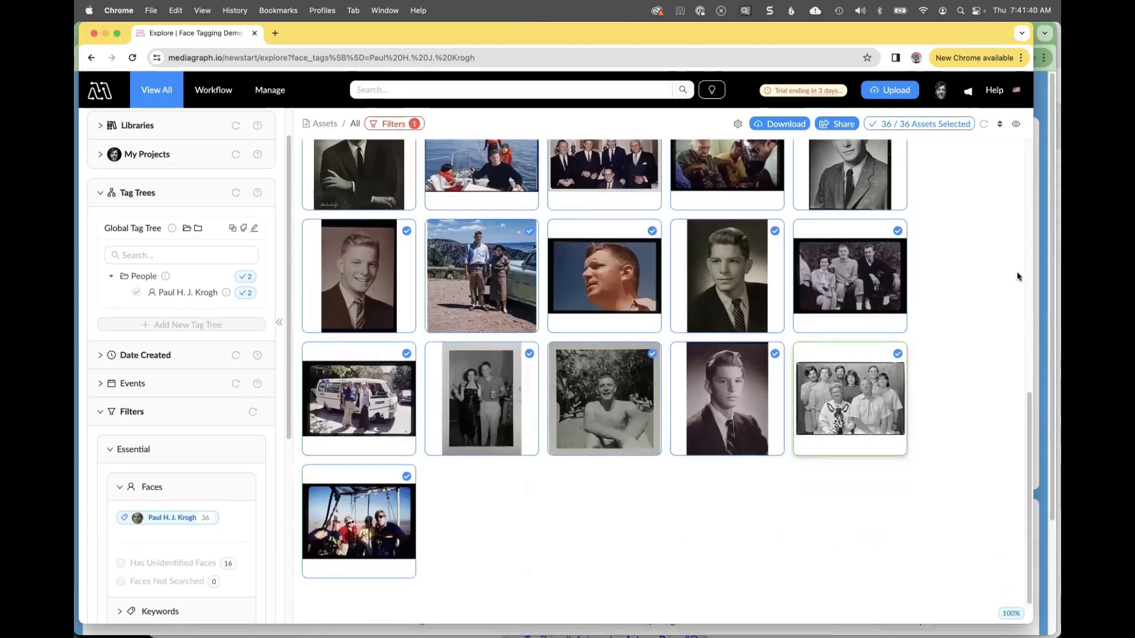
key(Escape)
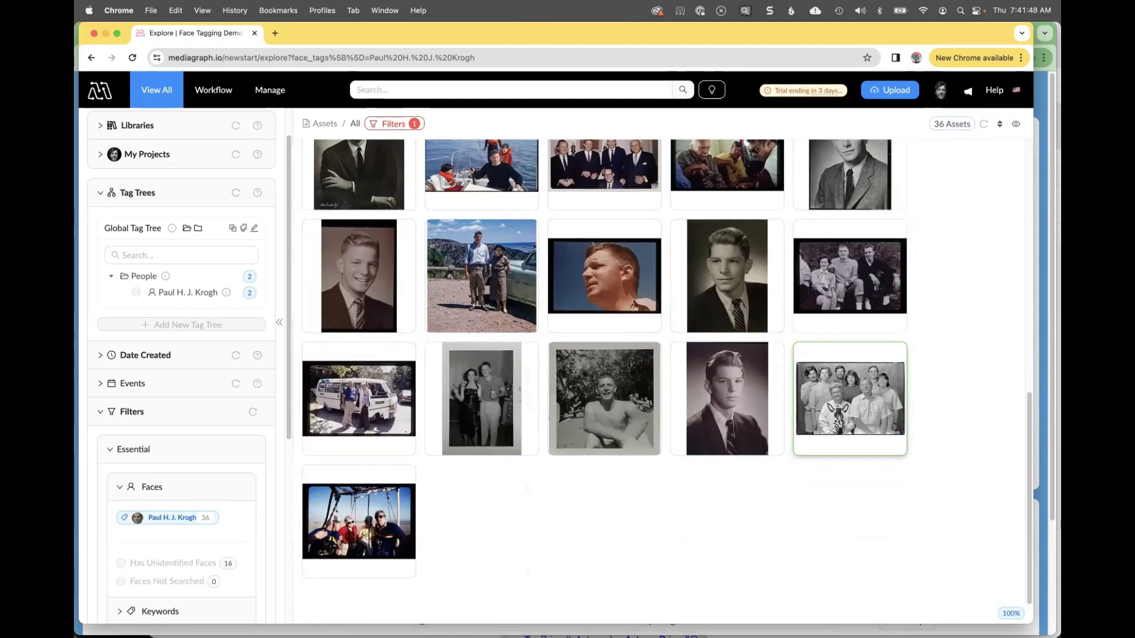
key(super+Tab)
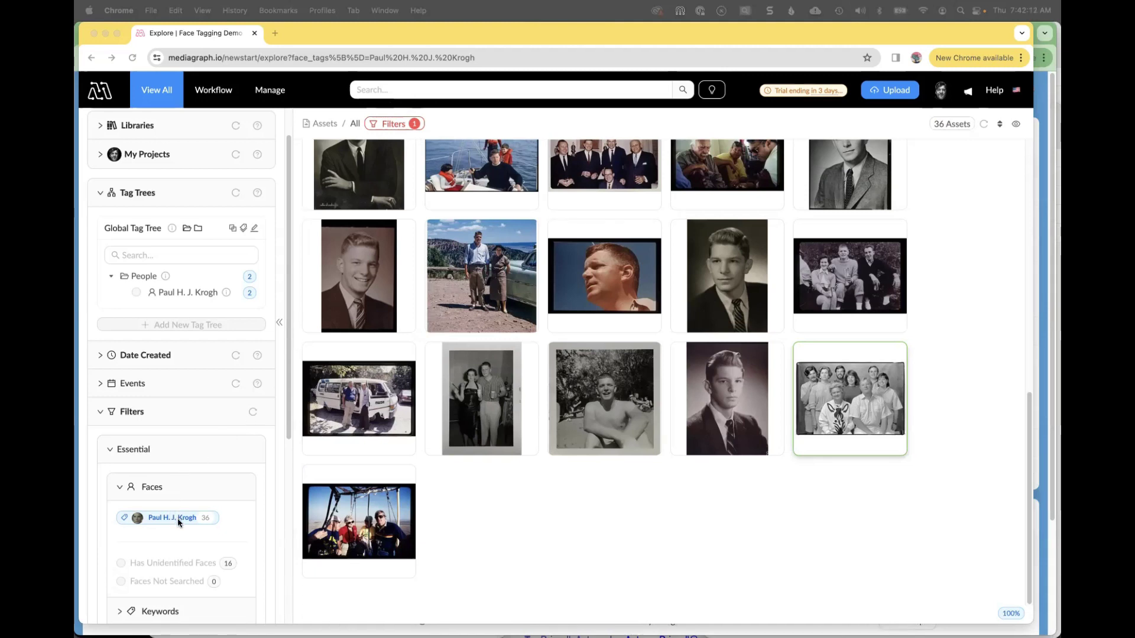
Switch the face filter to 'Does not have tag' to list the 23 assets without the person.
mouse_move(182, 523)
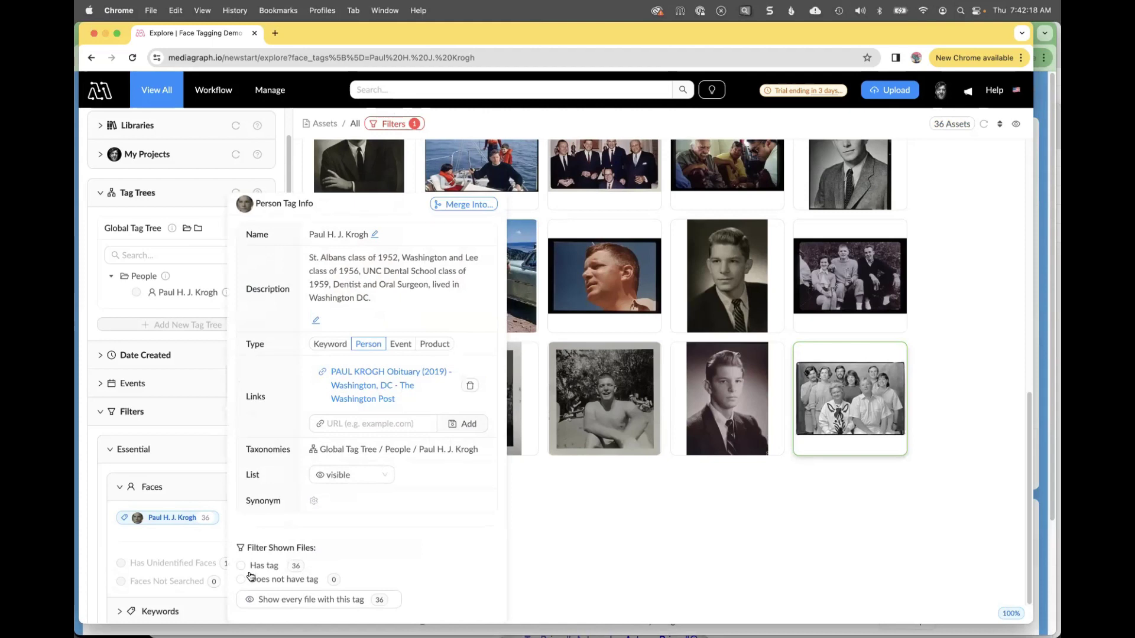
click(241, 580)
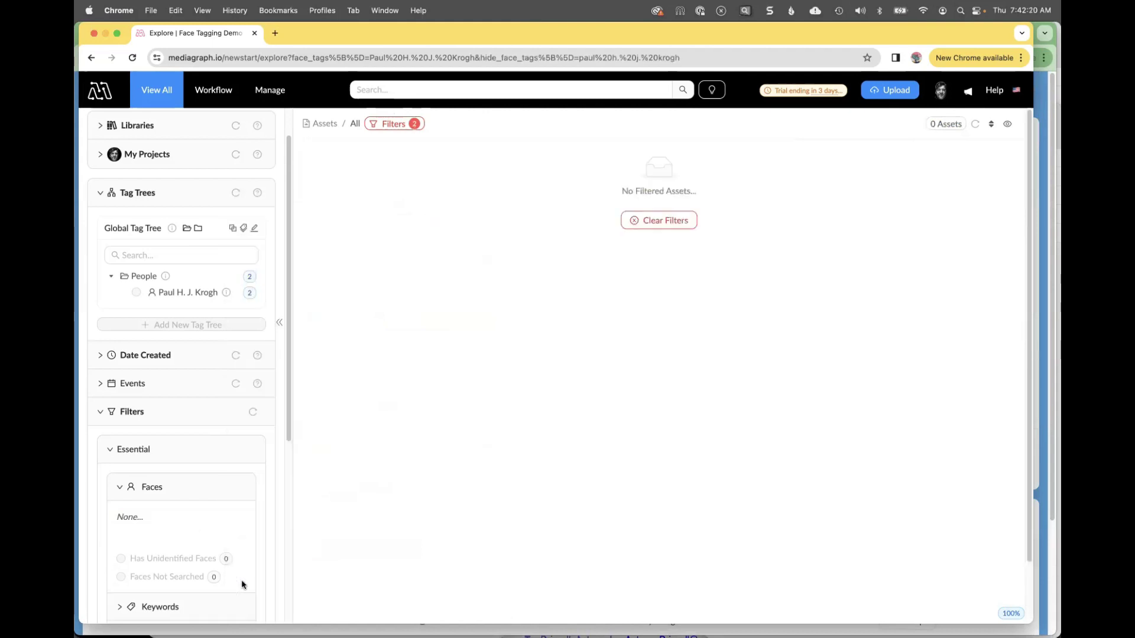
mouse_move(390, 123)
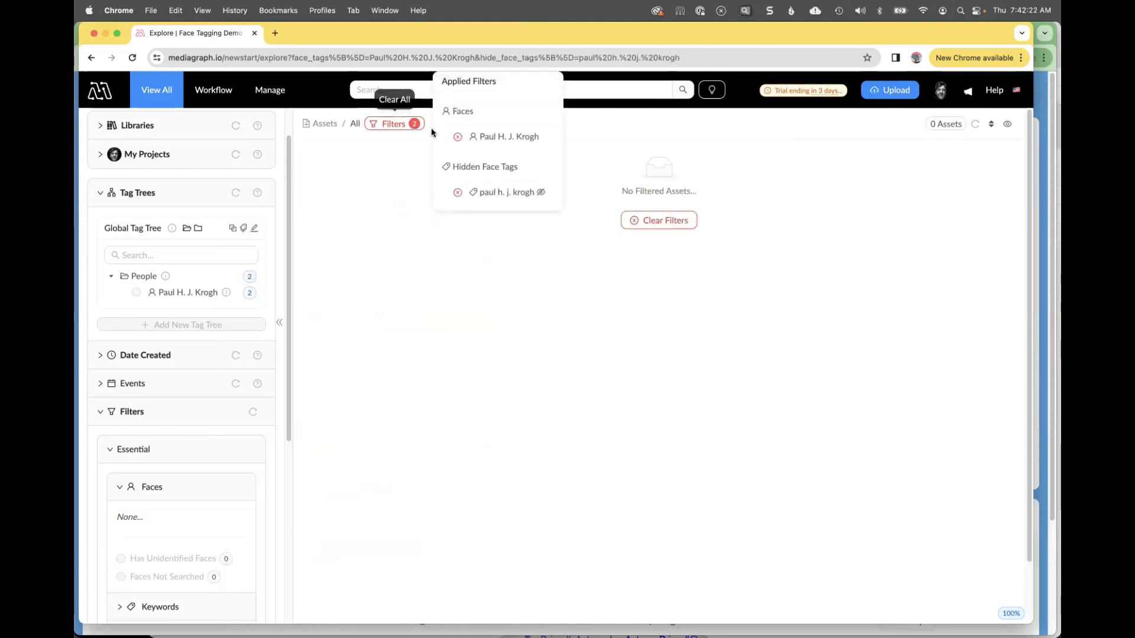
click(458, 136)
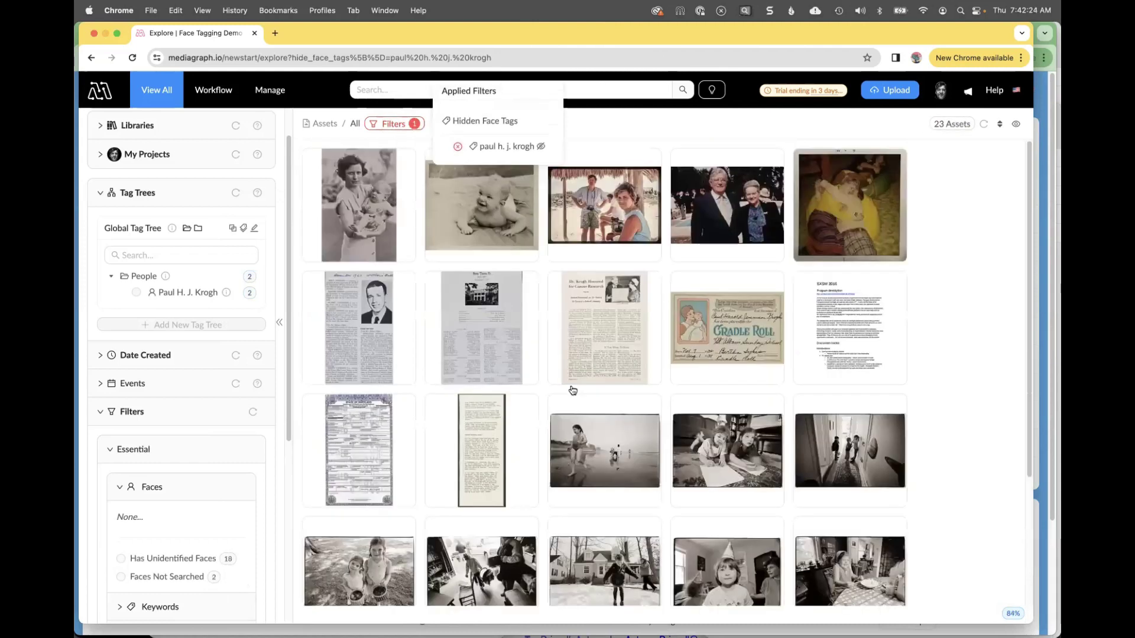
scroll(967, 349, down, 3)
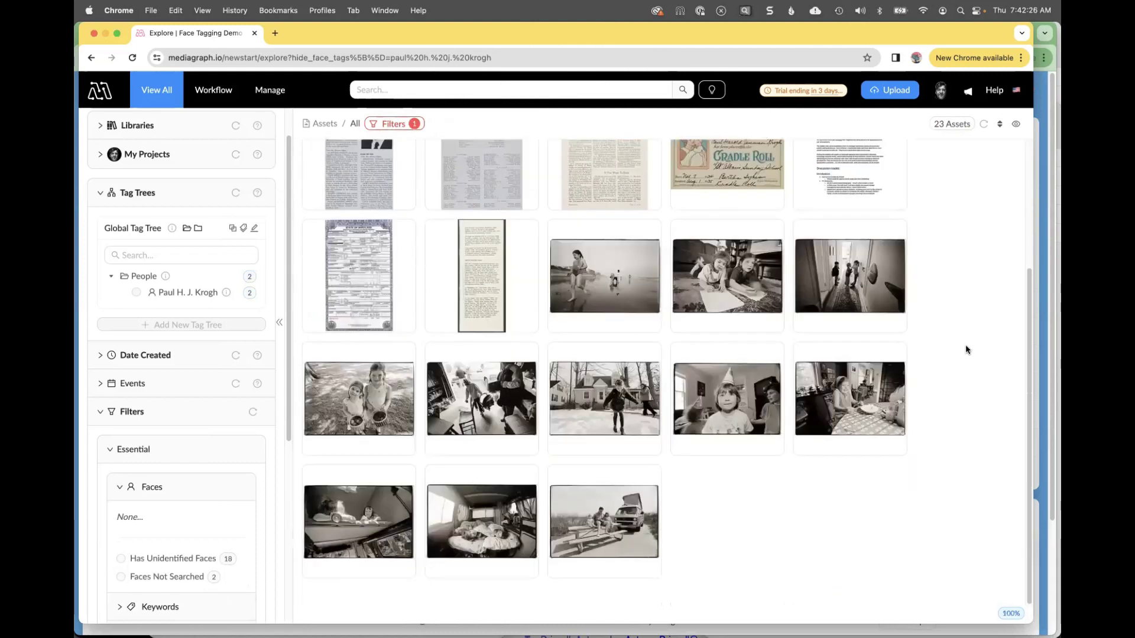
scroll(967, 331, up, 3)
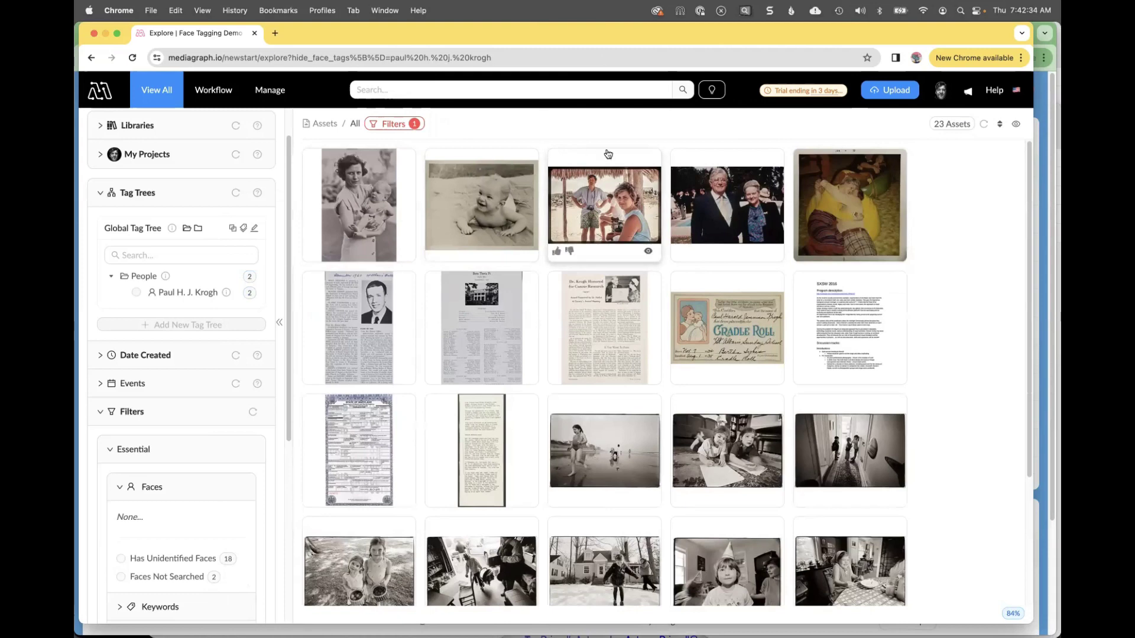
Open the Cradle Roll certificate KFA_Alb-HWK_127.jpg and display its recognised OCR text.
click(601, 206)
click(758, 211)
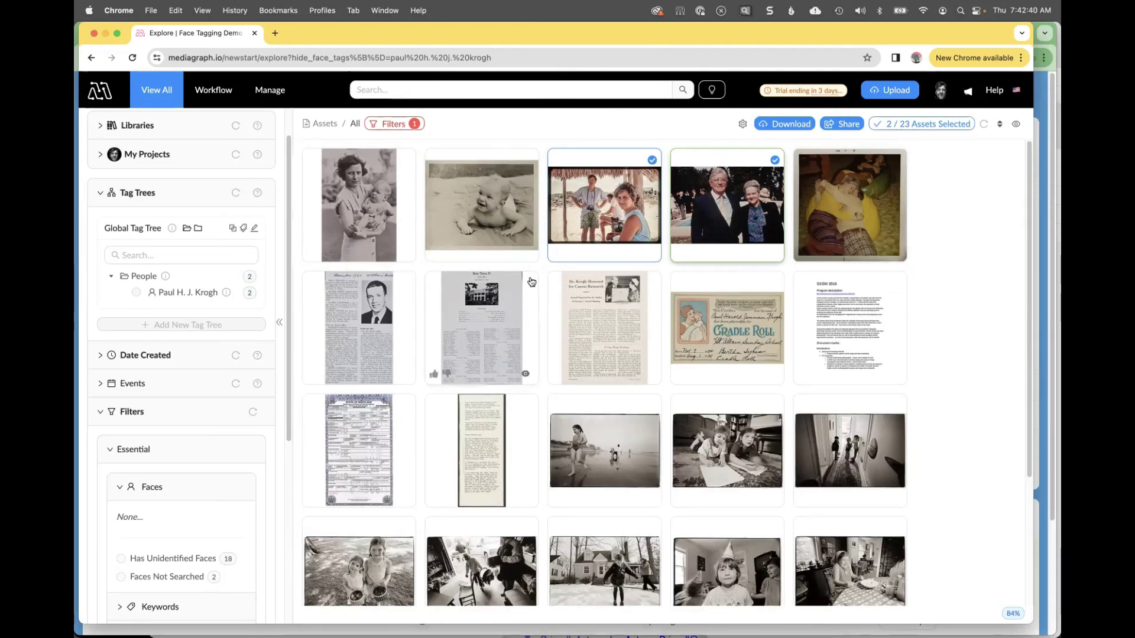
click(714, 331)
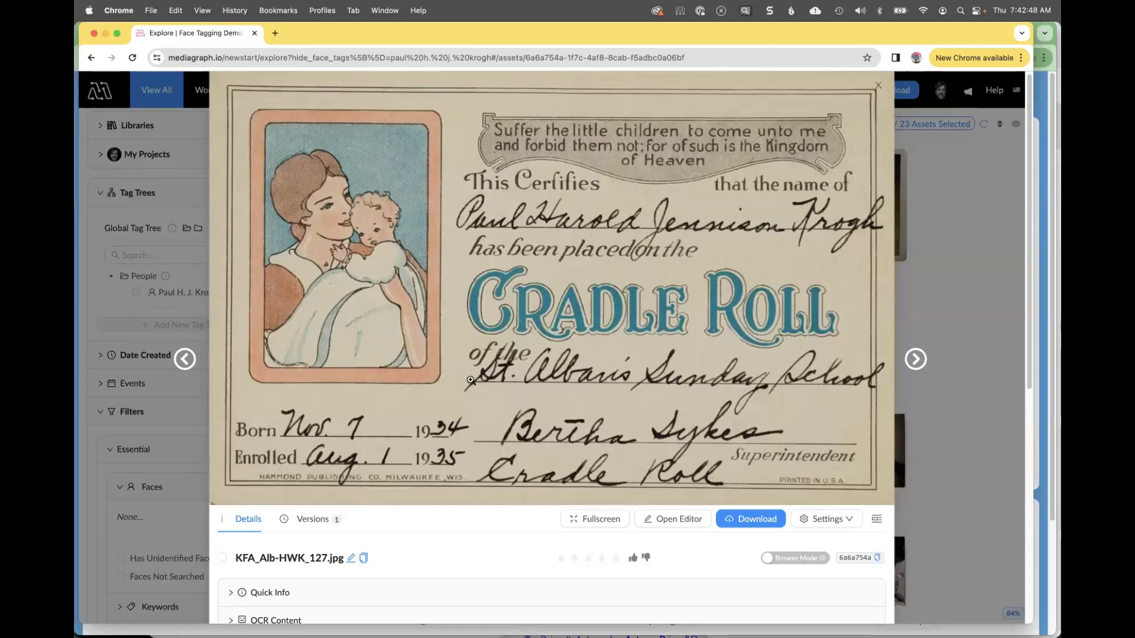
scroll(413, 384, down, 5)
click(231, 391)
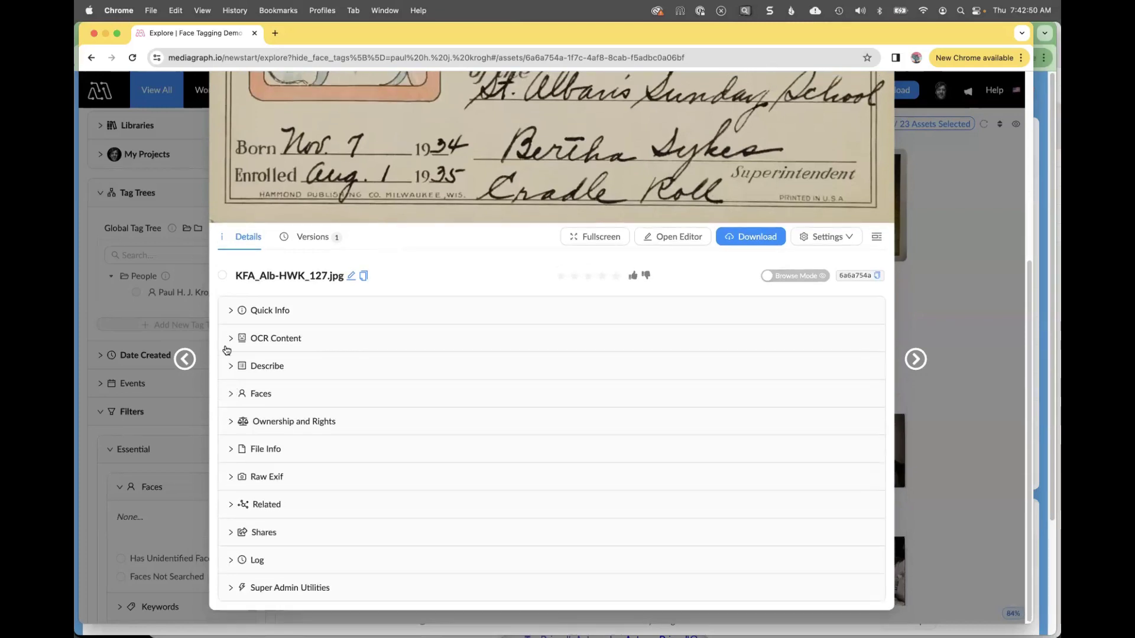
click(229, 341)
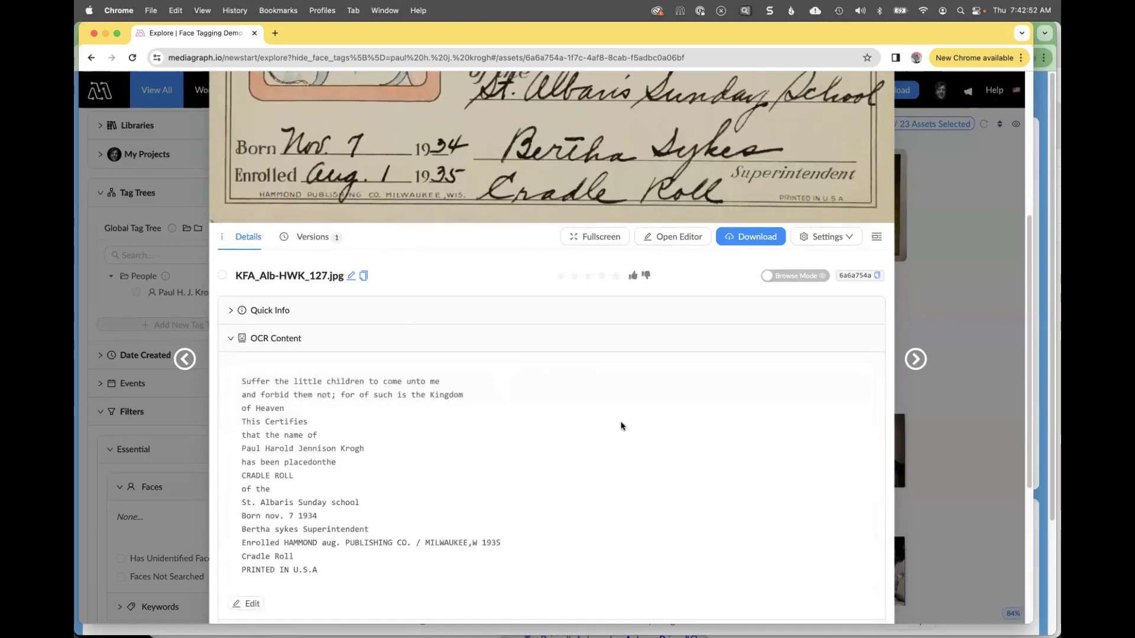
Highlight the child's middle and last names in the OCR text, then close the certificate.
scroll(621, 426, down, 1)
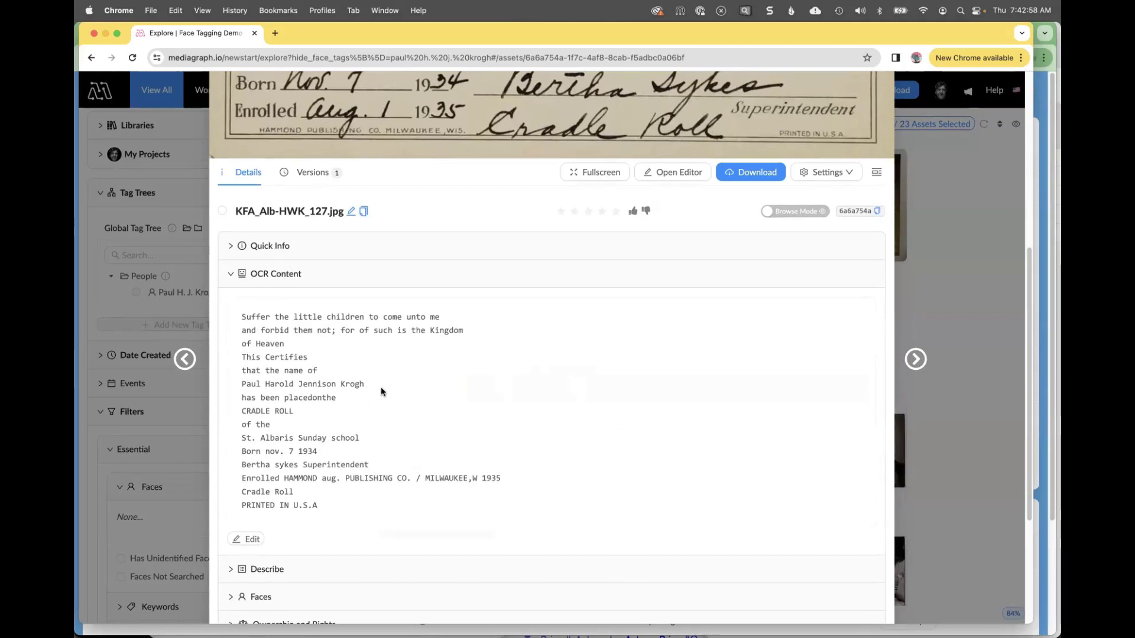
drag(366, 385, 232, 388)
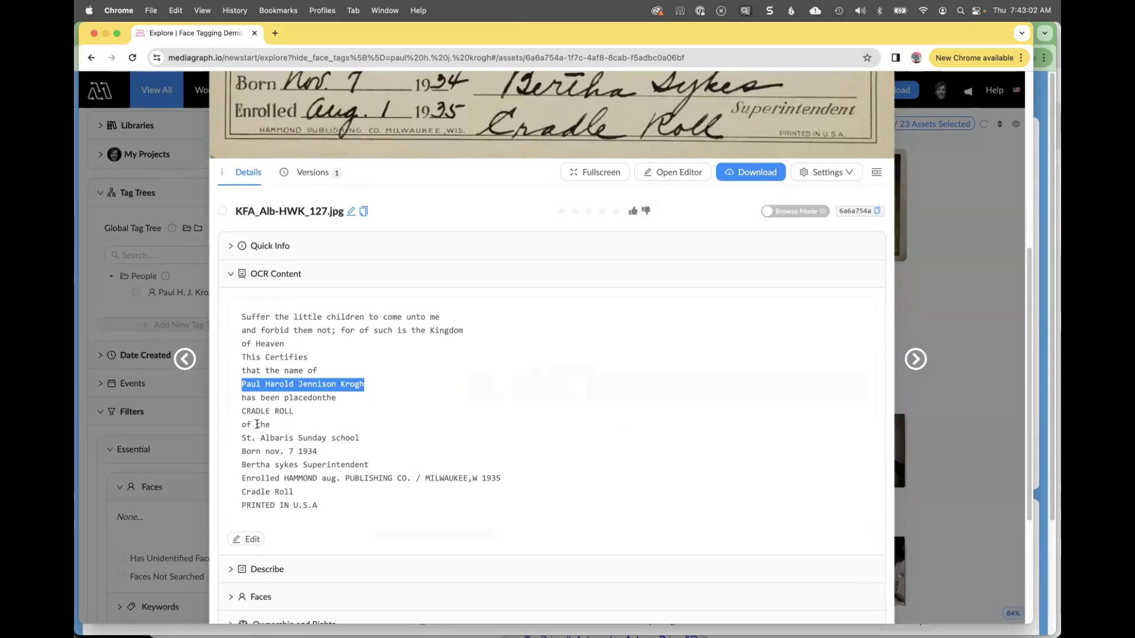
click(954, 294)
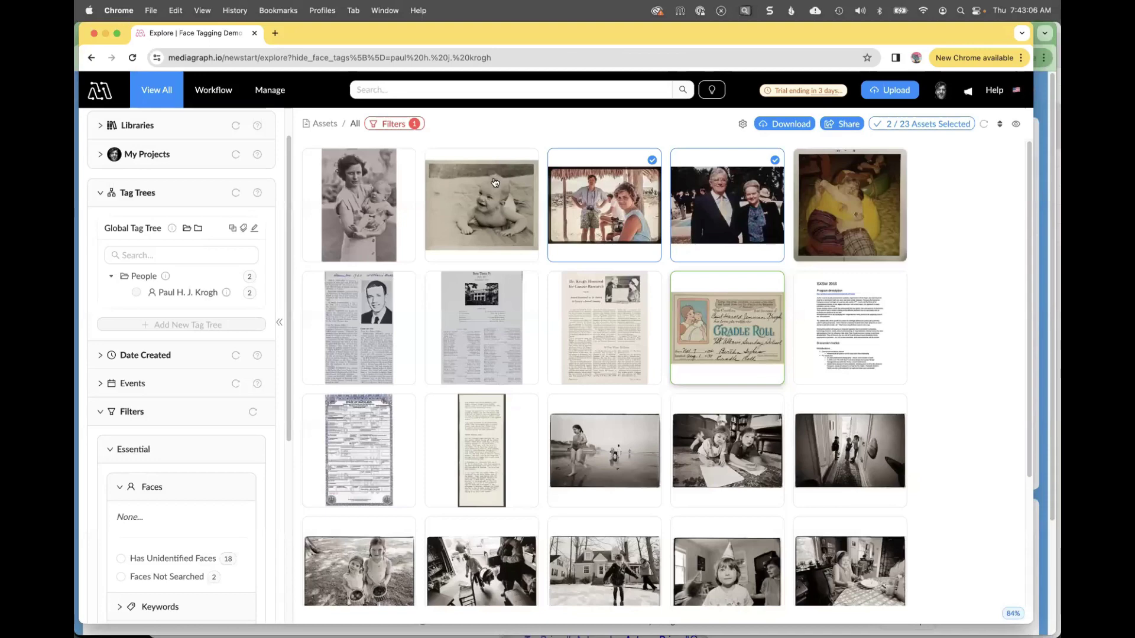
Tag the five top-row photos with the person tag and refresh the Tag Trees so People reads 41.
click(406, 159)
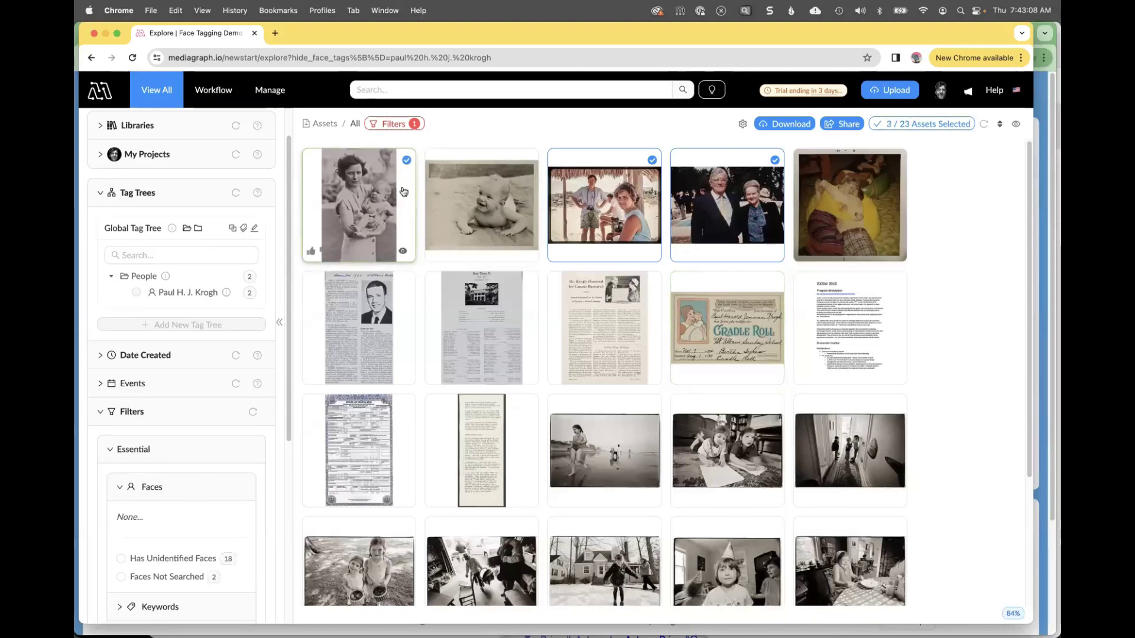
shift+click(871, 207)
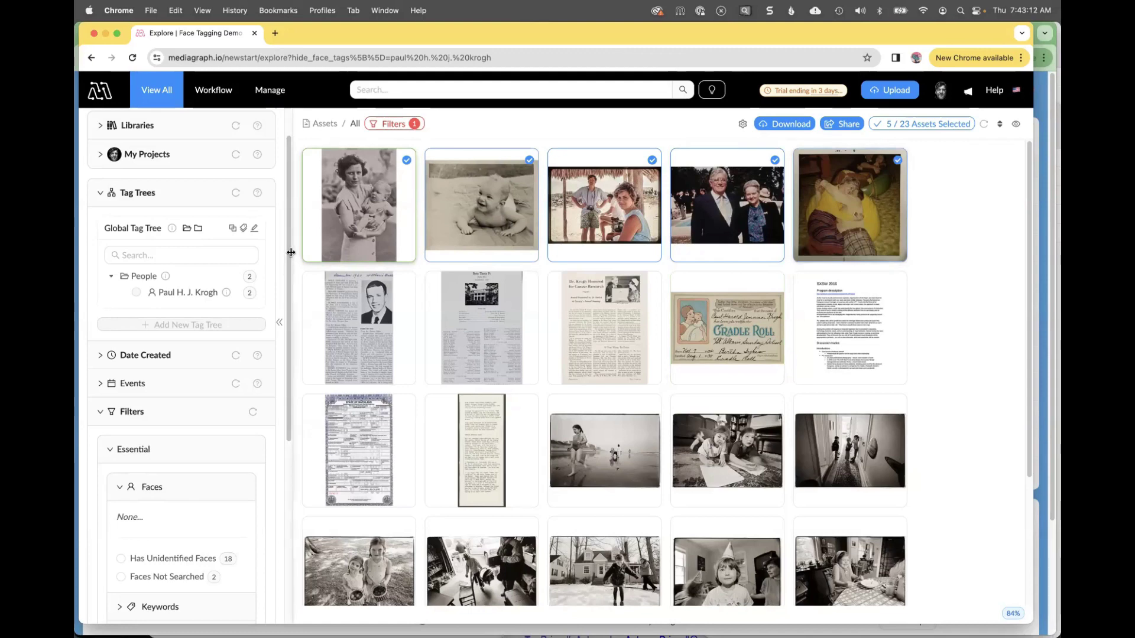
drag(363, 196, 200, 293)
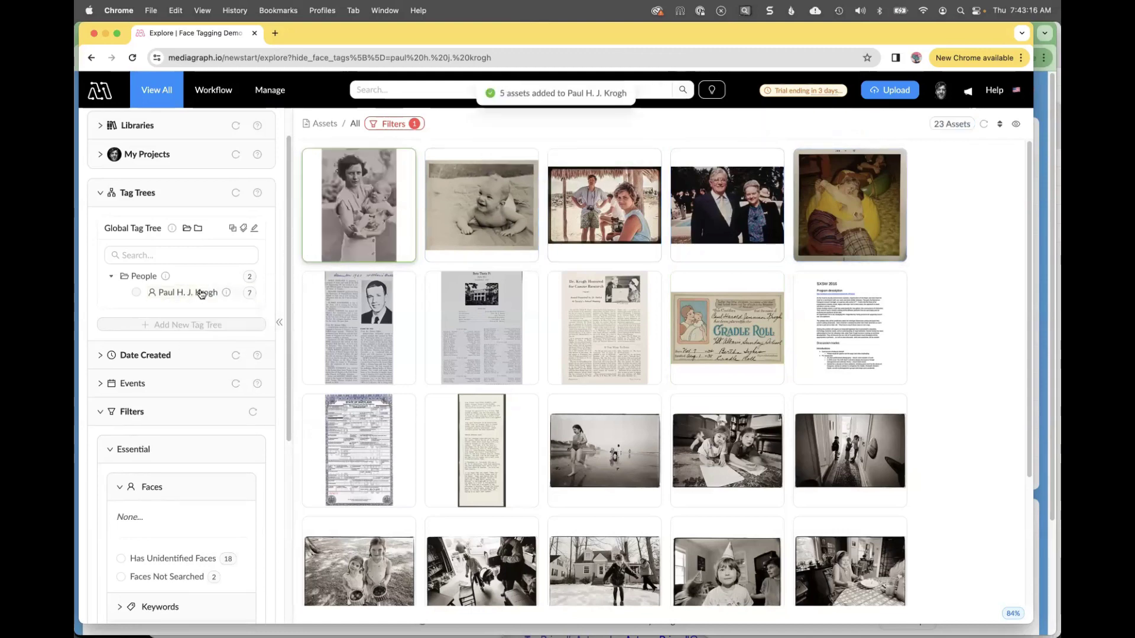
click(235, 193)
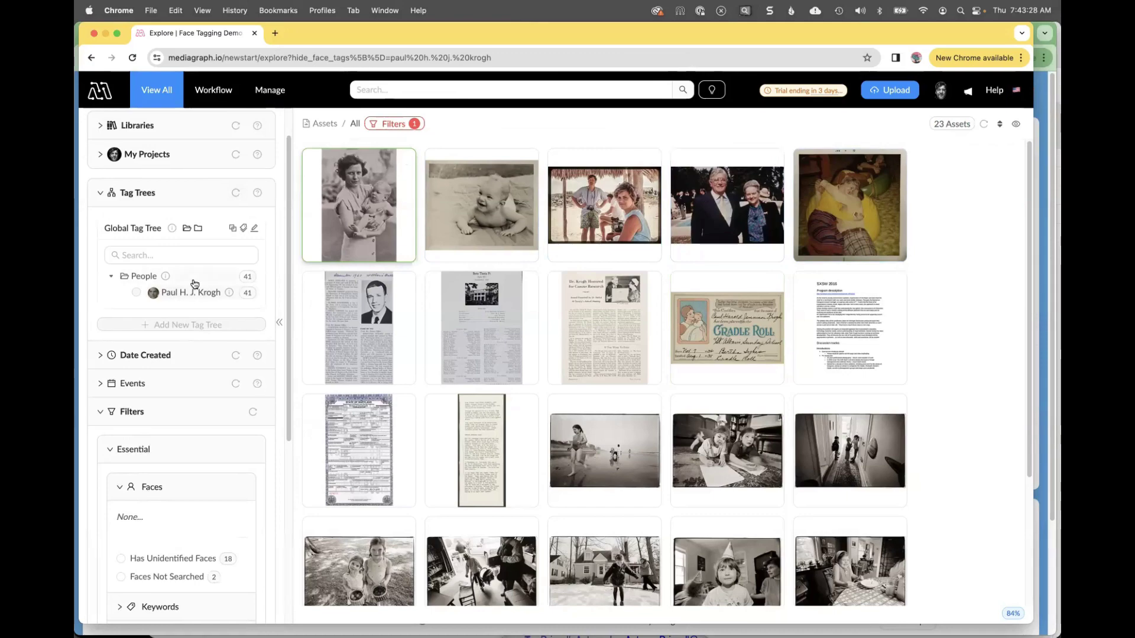
Preview the newspaper page's details, scrolling through it before returning to the grid.
click(380, 325)
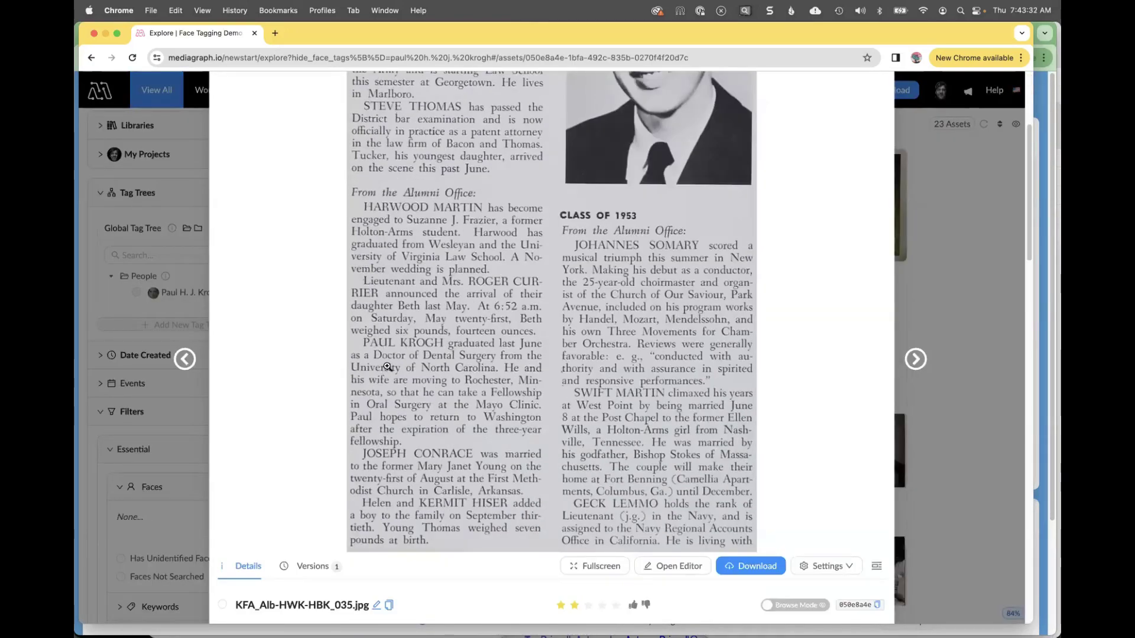
scroll(437, 449, down, 3)
scroll(438, 451, down, 8)
scroll(437, 450, down, 6)
scroll(437, 450, up, 9)
scroll(437, 450, up, 10)
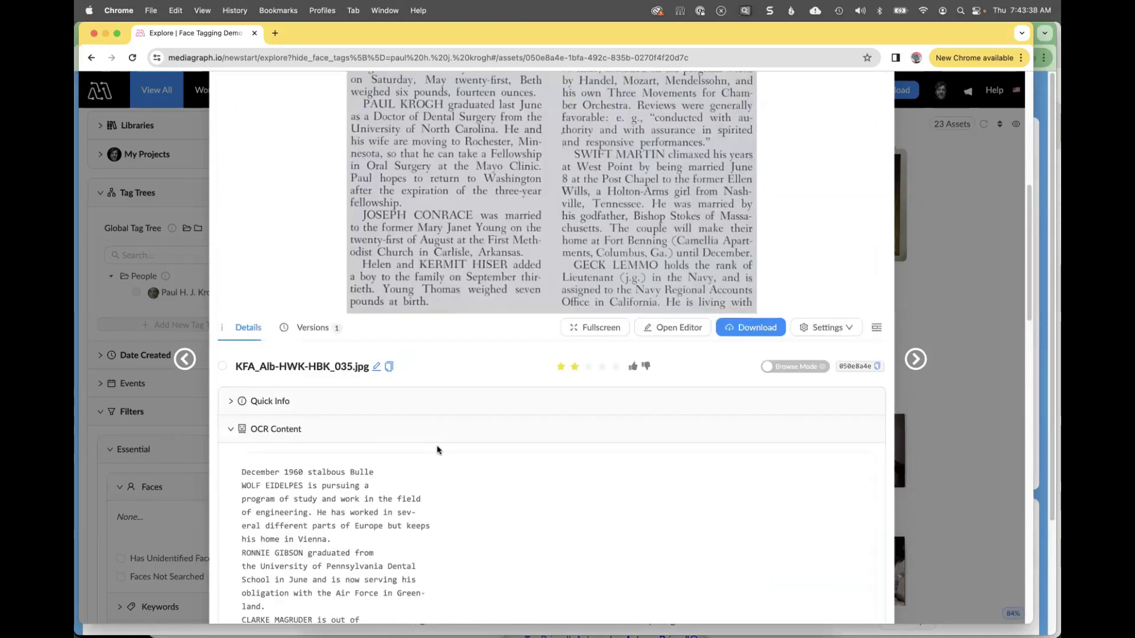
scroll(438, 446, down, 8)
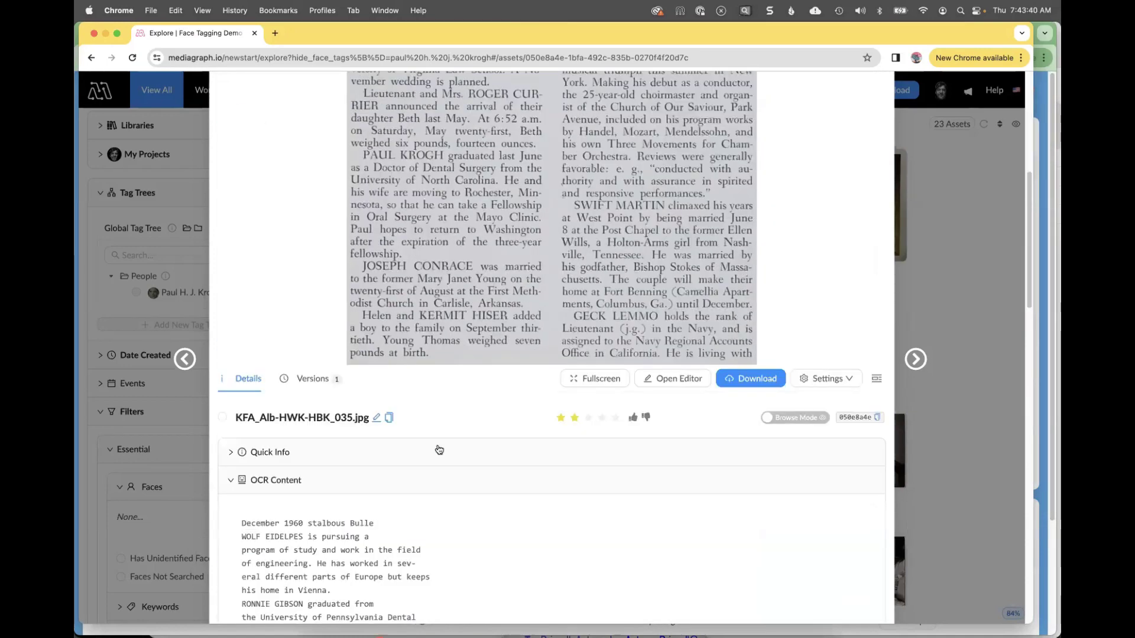
scroll(411, 393, up, 8)
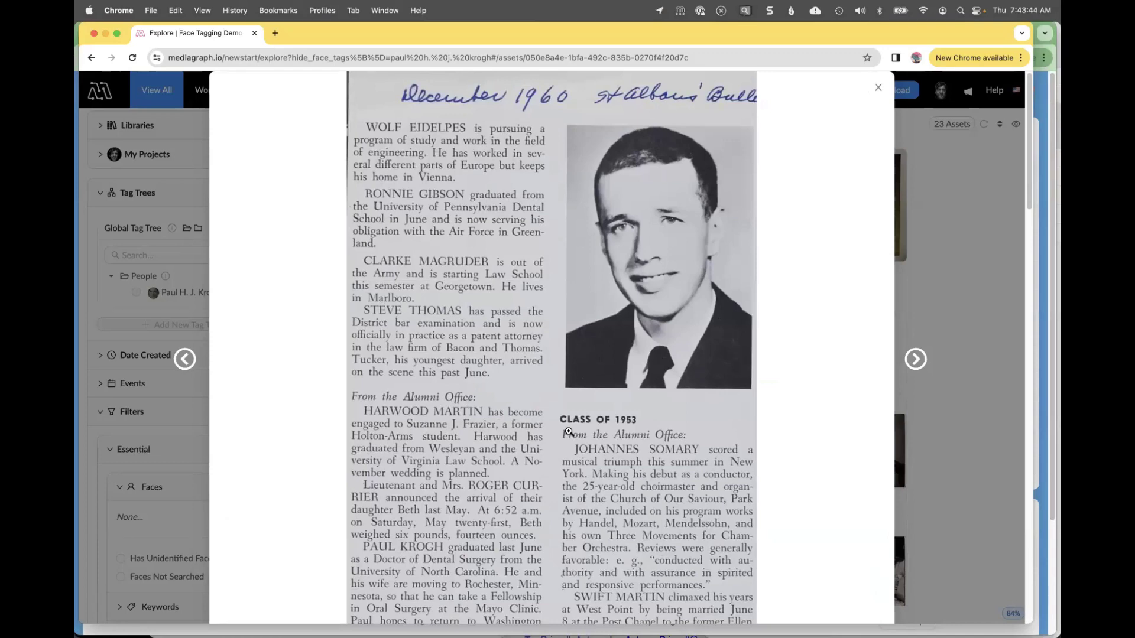
scroll(569, 431, down, 5)
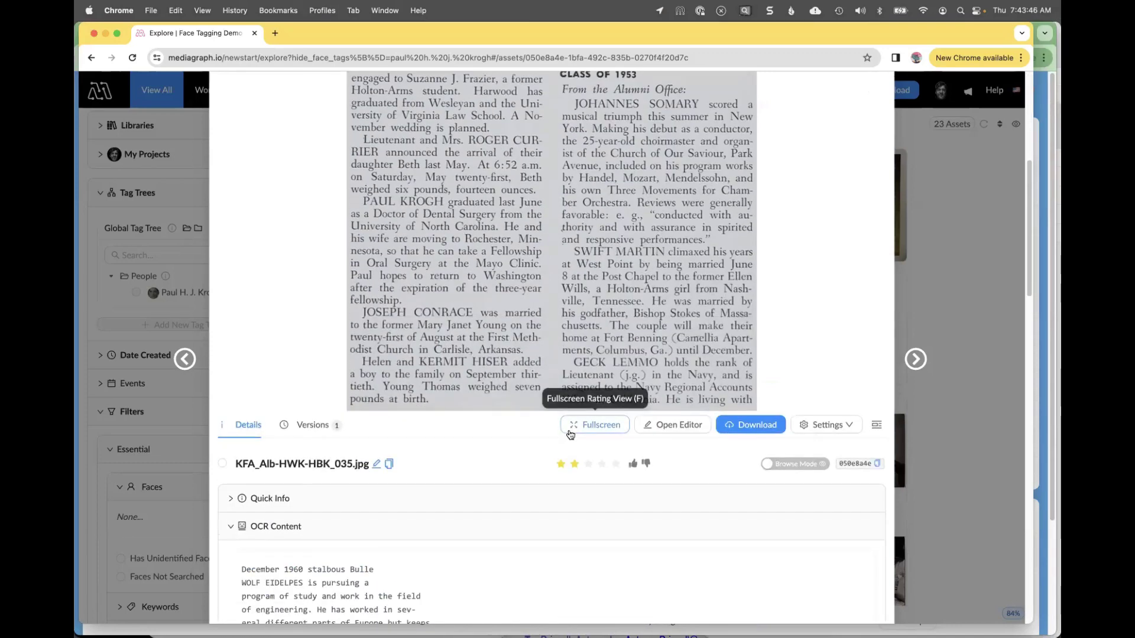
click(969, 279)
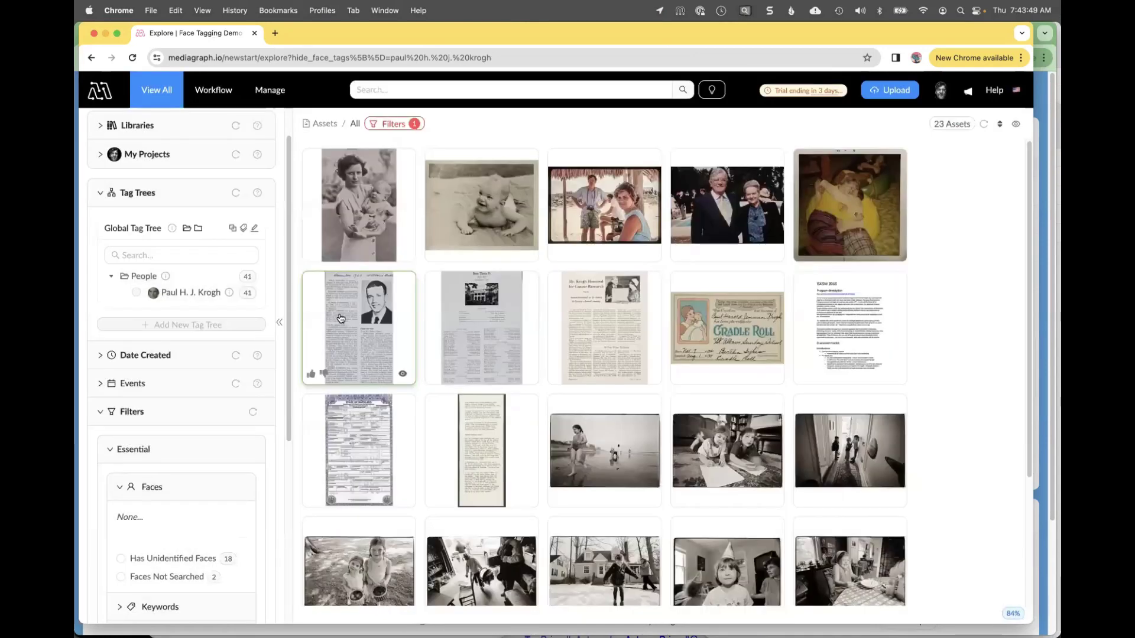
Tag the three row-two documents, the Cradle Roll and Maryland certificates with the person tag, then view its 46 assets.
drag(341, 318, 617, 327)
drag(692, 316, 692, 316)
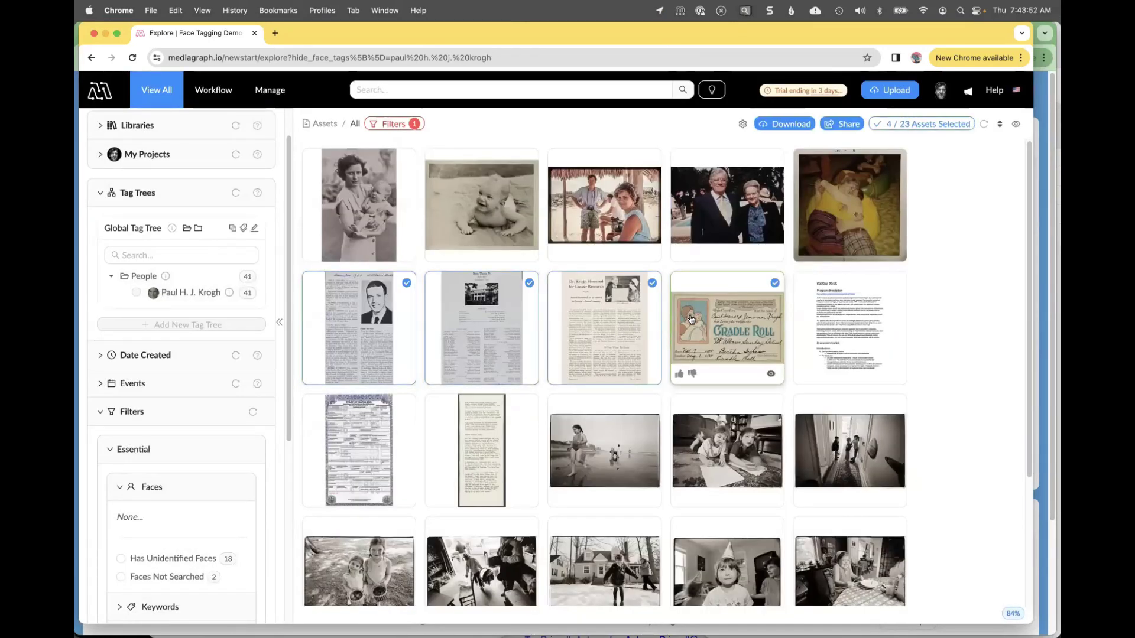
click(362, 438)
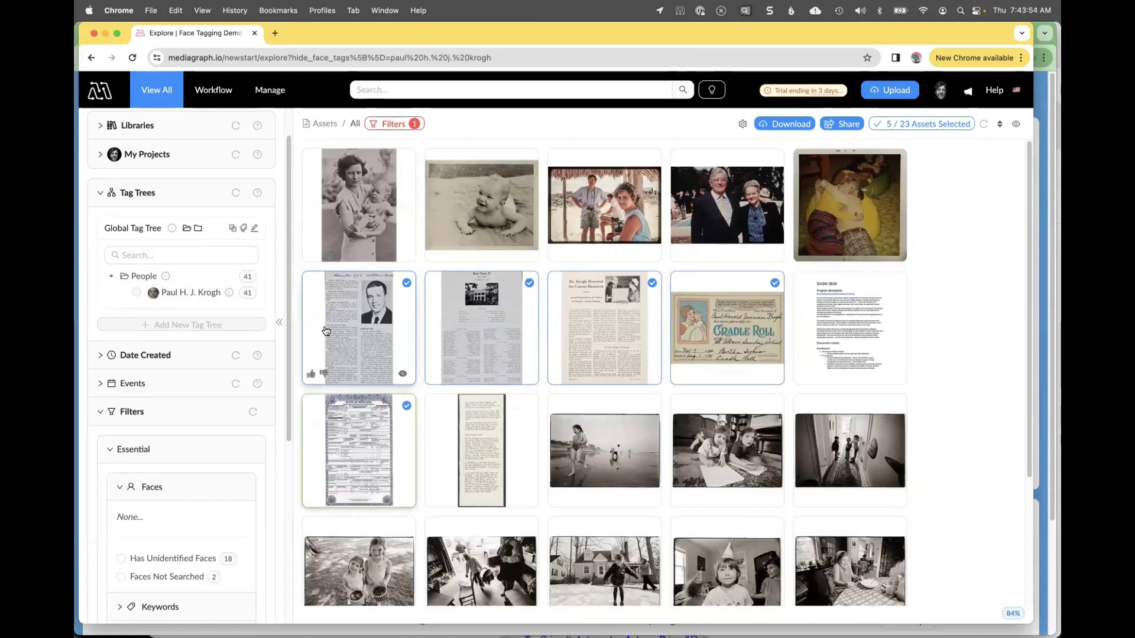
drag(346, 289, 192, 297)
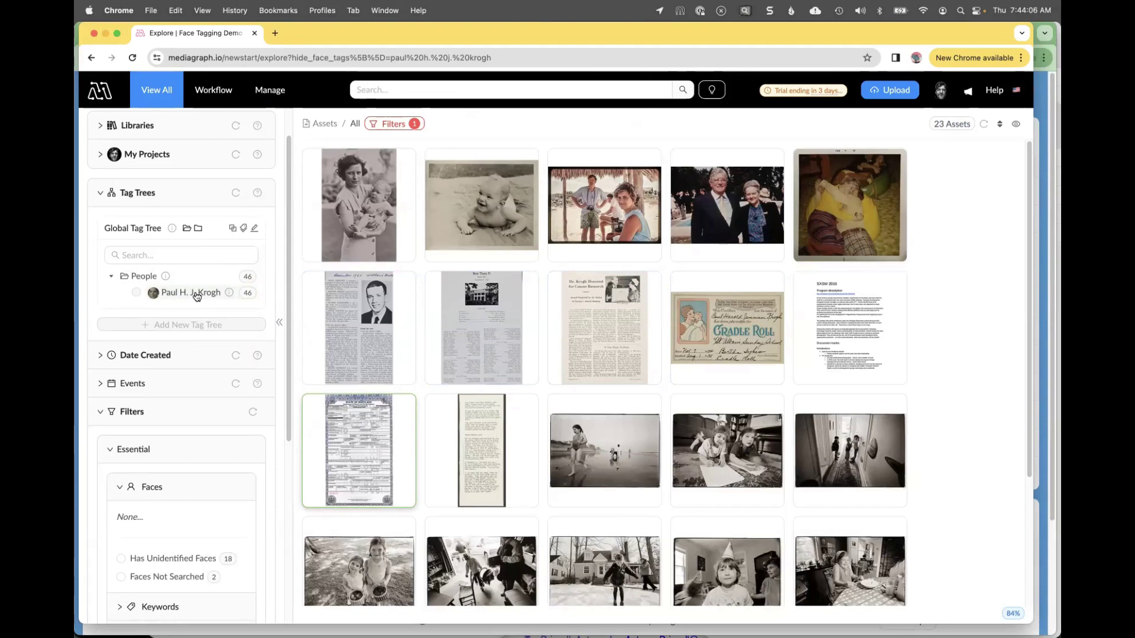
click(197, 293)
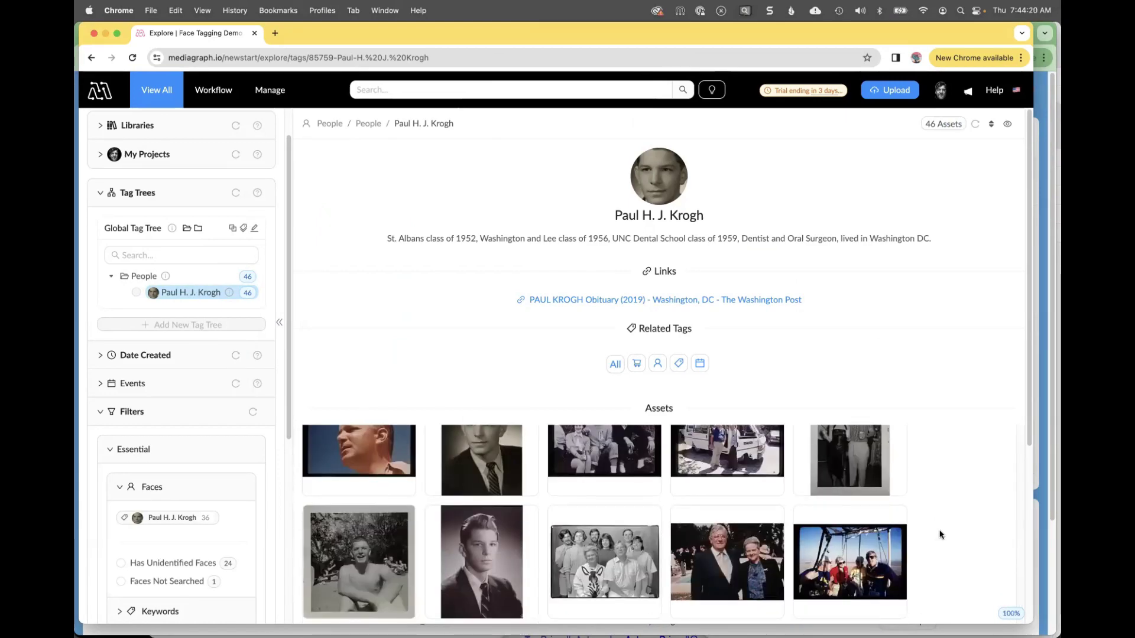
scroll(941, 533, up, 5)
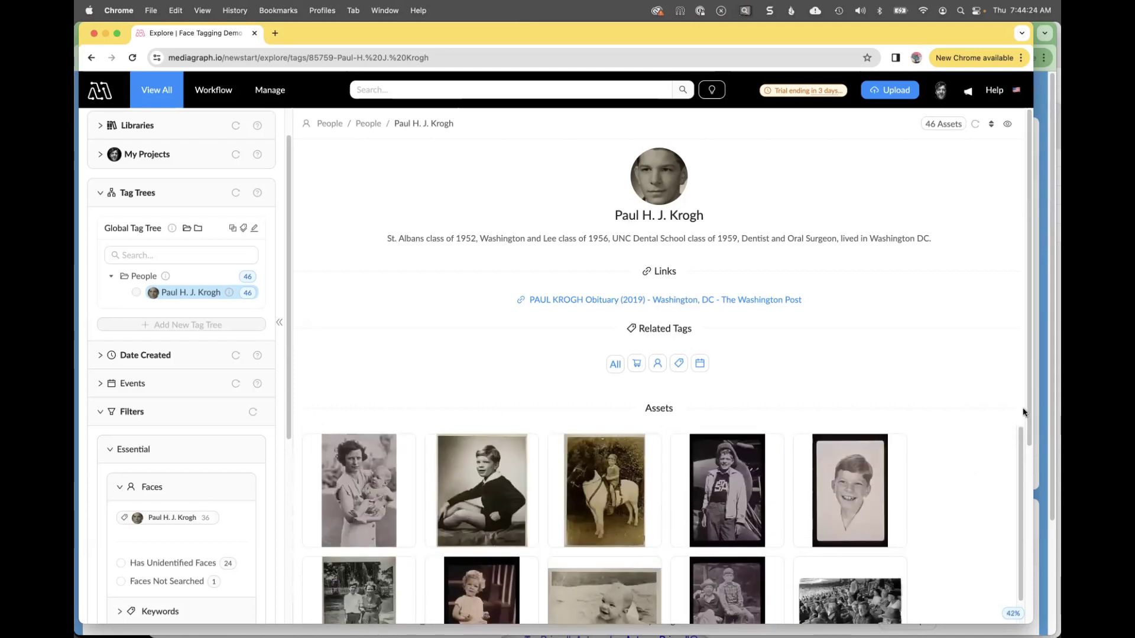
scroll(1024, 412, down, 10)
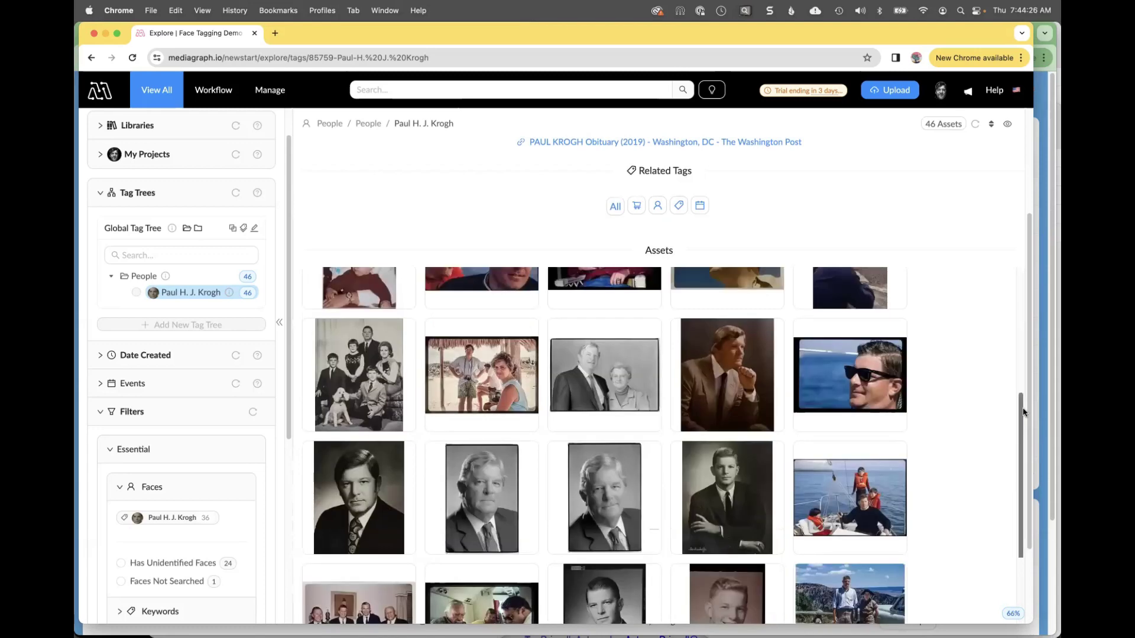
scroll(1025, 411, down, 10)
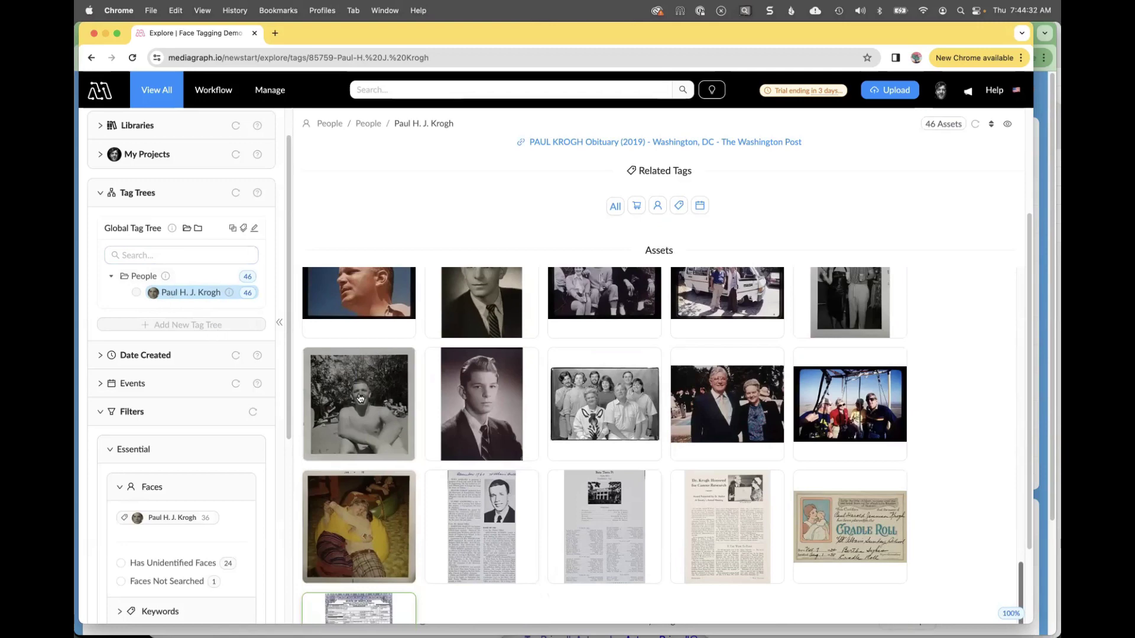
scroll(551, 473, up, 10)
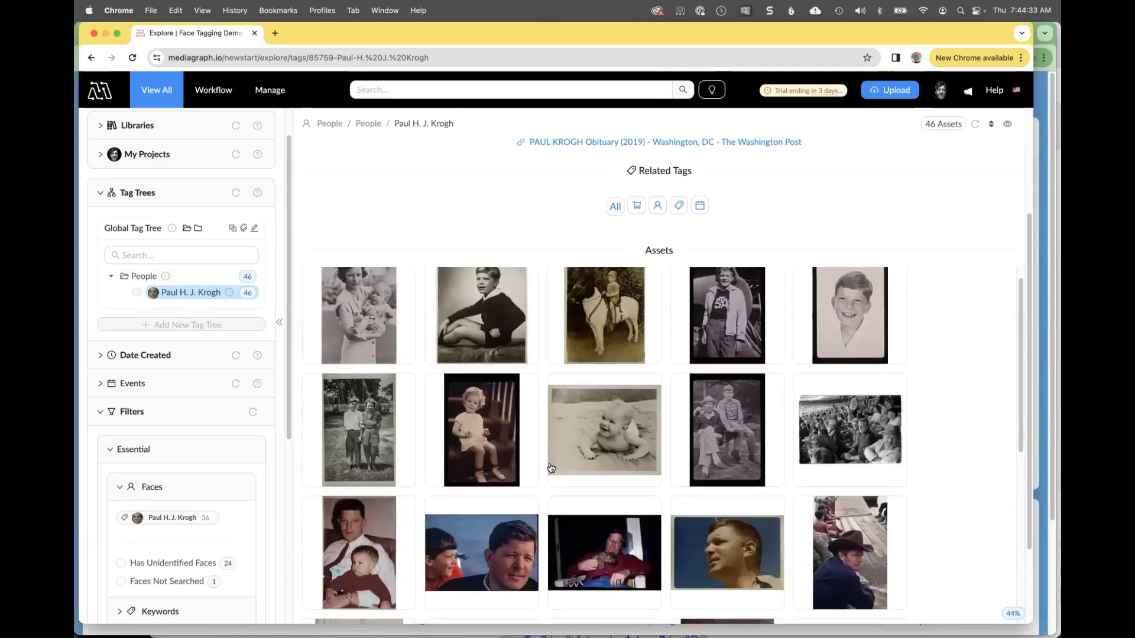
scroll(552, 467, up, 5)
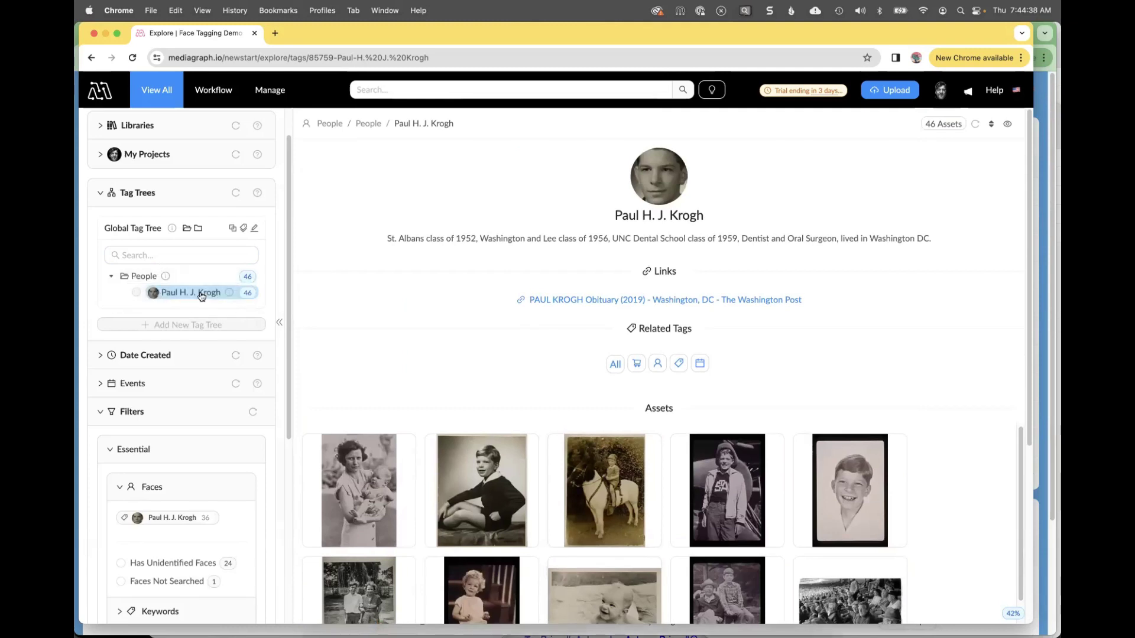
Show the person tag's info (description, Person type, obituary link) and highlight its description text.
mouse_move(228, 293)
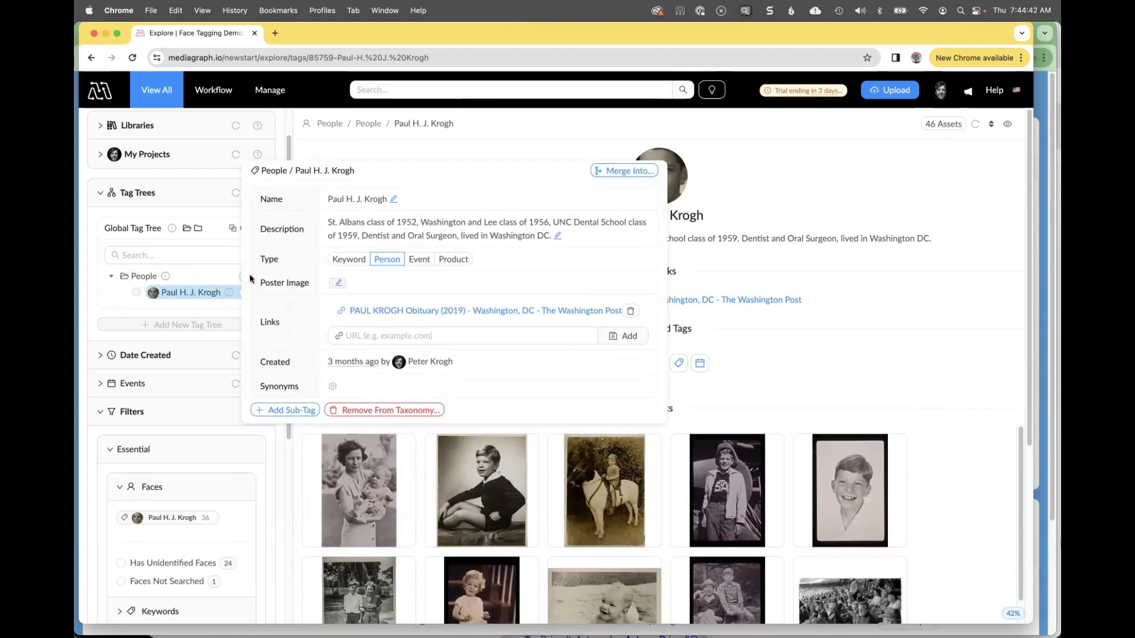
drag(326, 224, 548, 234)
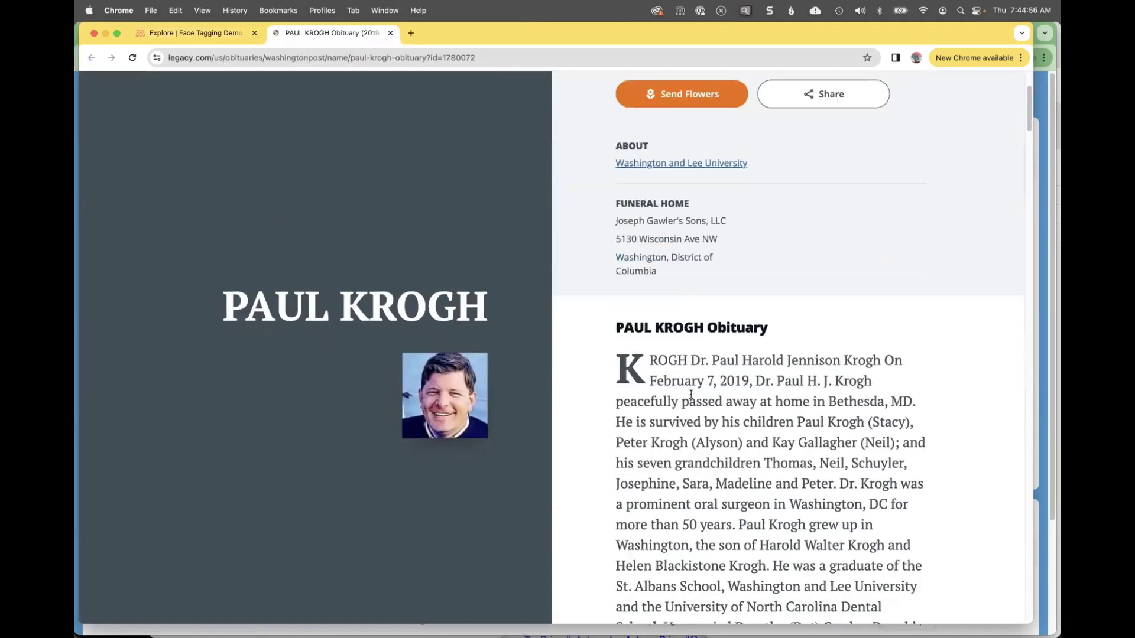
scroll(690, 395, down, 10)
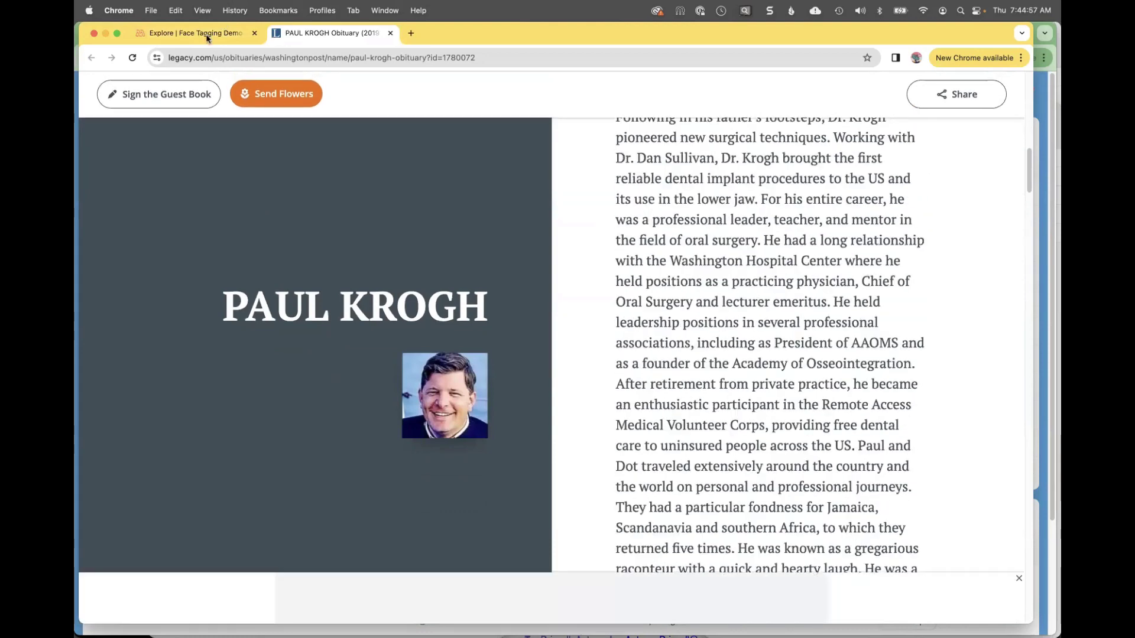
Skim the legacy.com obituary page, then return to the Mediagraph tab.
click(201, 33)
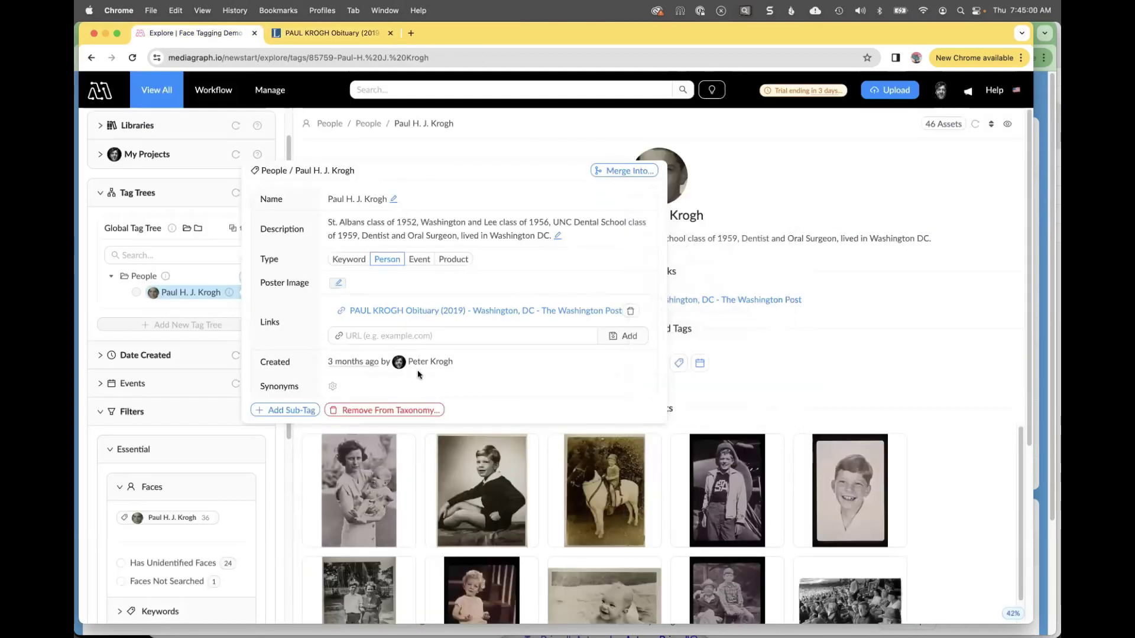
Dismiss the tag info popover to reveal the person tag's 46 assets.
click(185, 295)
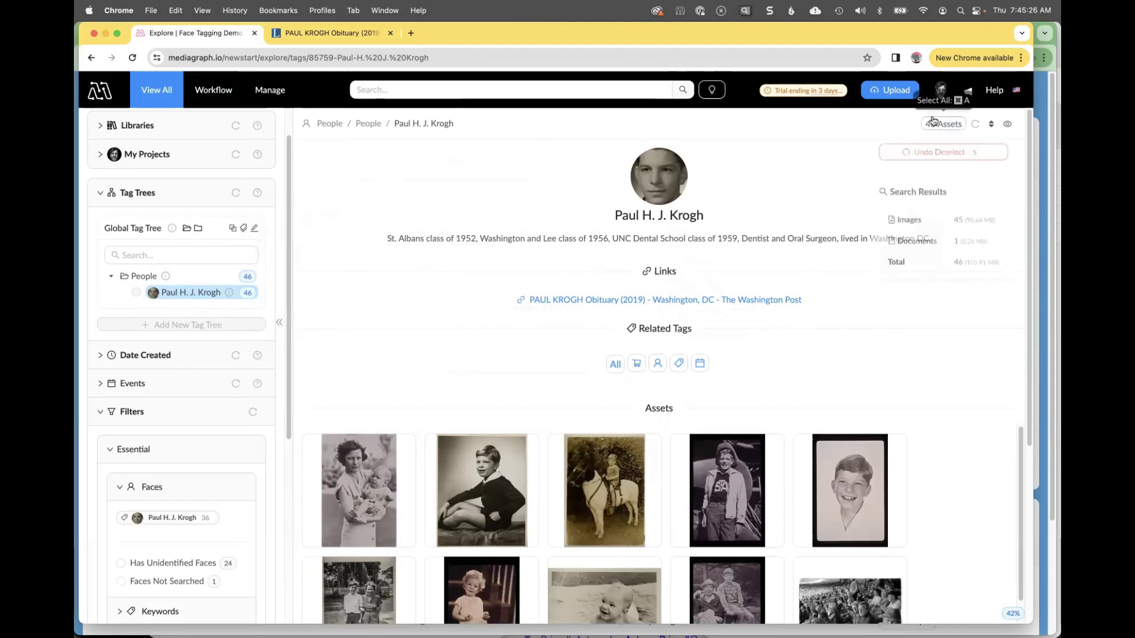
Switch to the photographer's portfolio organization from the Organizations list.
click(940, 90)
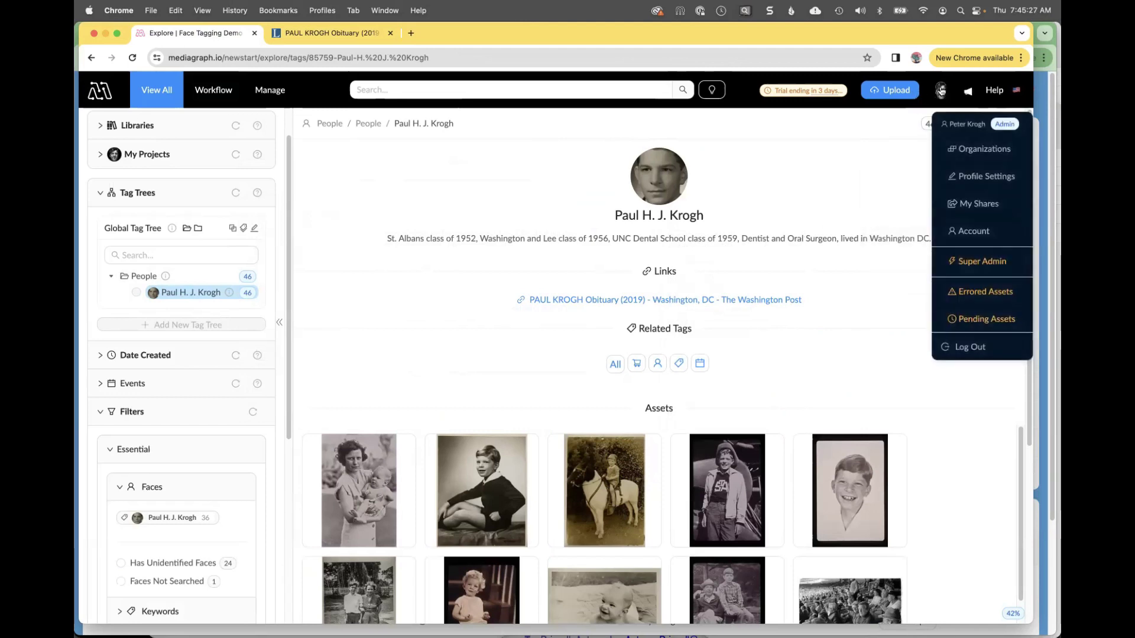
click(957, 151)
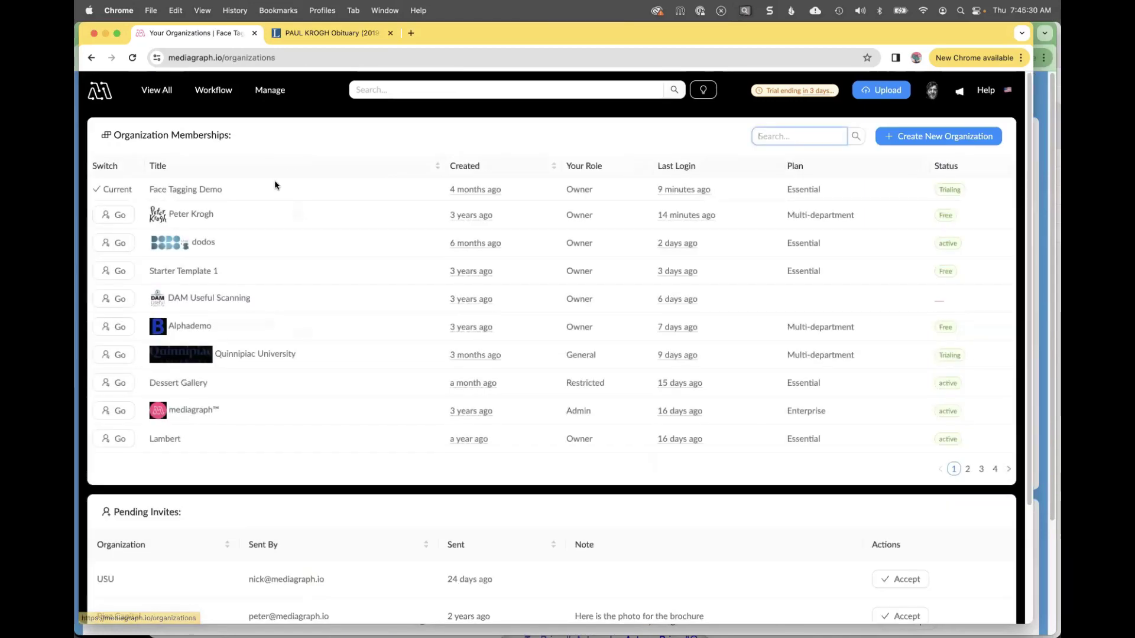
click(108, 216)
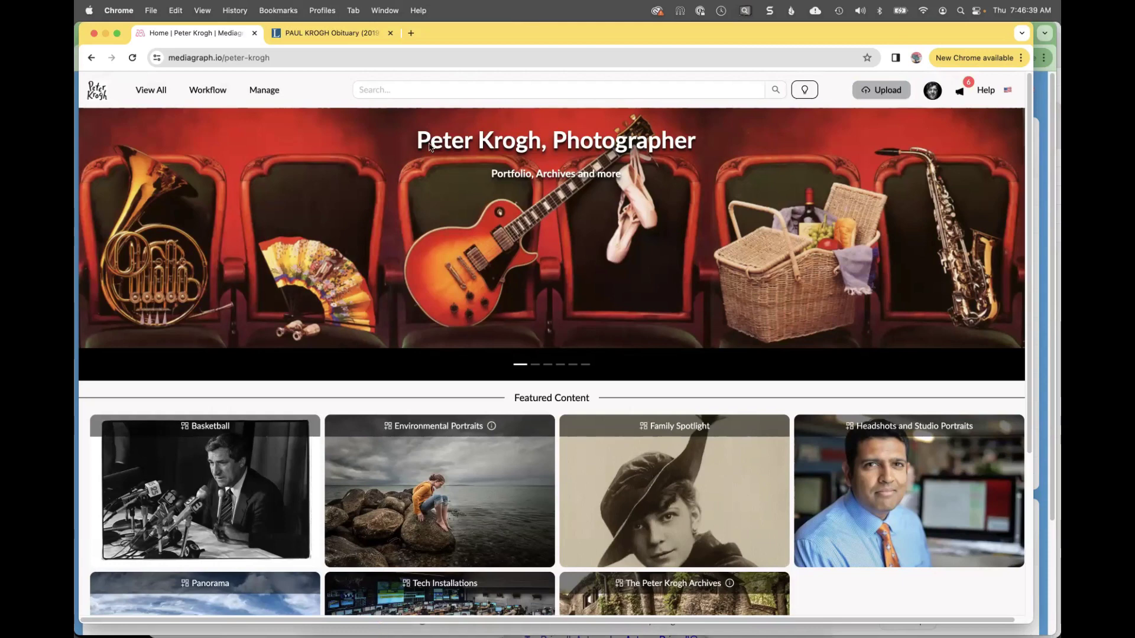
Switch back to the Face Tagging Demo organization.
click(934, 101)
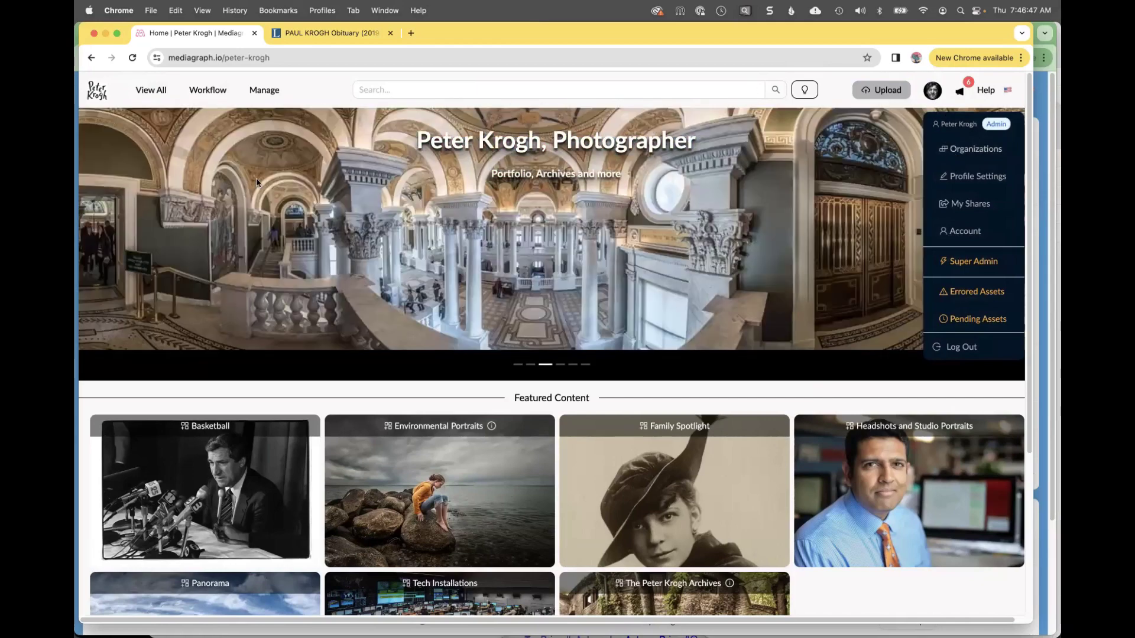
click(955, 155)
click(121, 218)
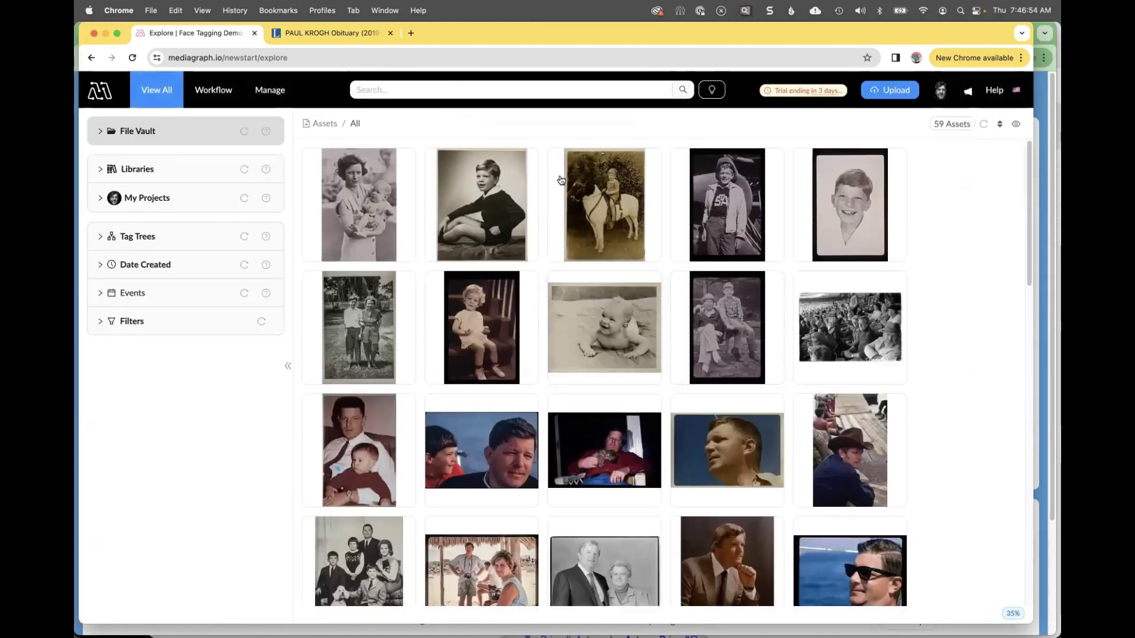
Open the mother-and-baby photo and show its detected faces.
click(374, 210)
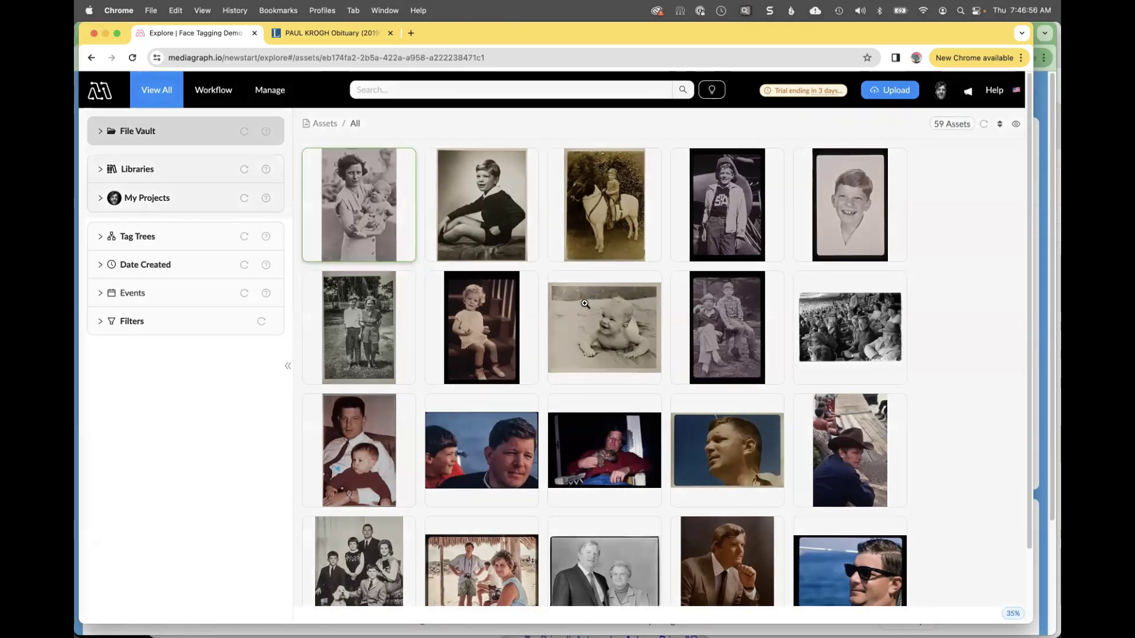
scroll(585, 304, down, 4)
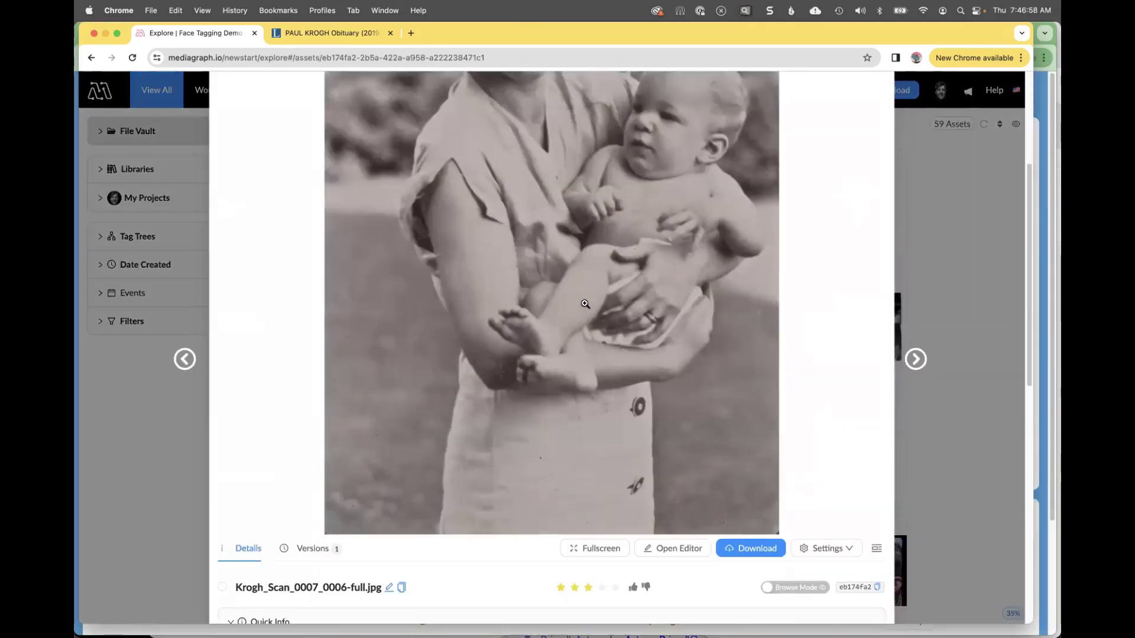
scroll(586, 302, up, 2)
scroll(588, 301, down, 5)
scroll(588, 301, down, 3)
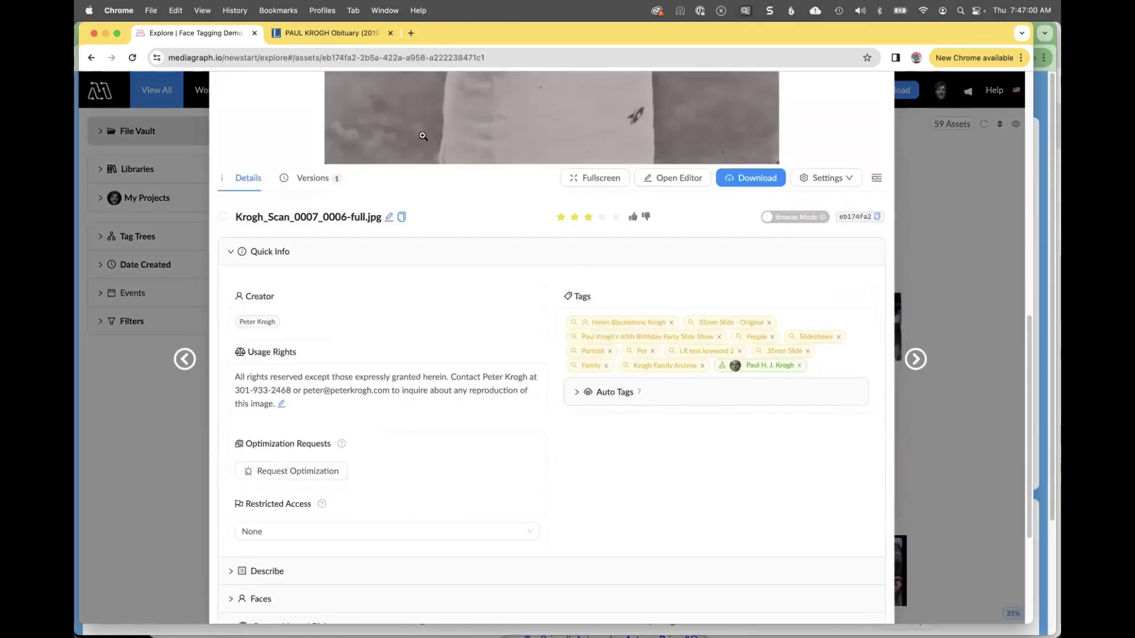
click(230, 251)
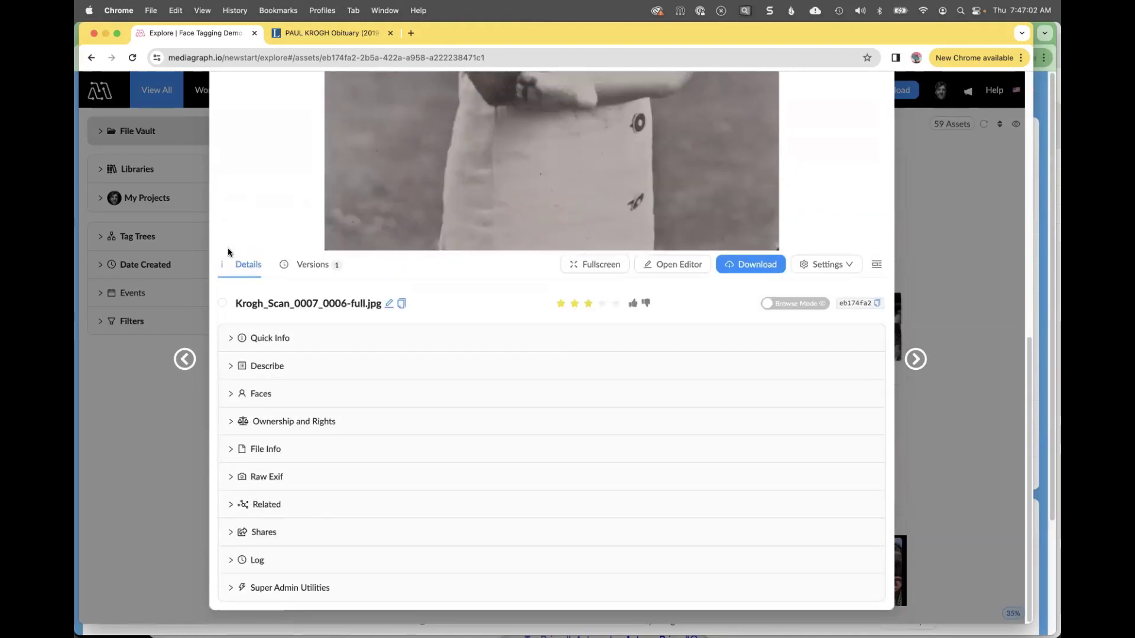
click(231, 394)
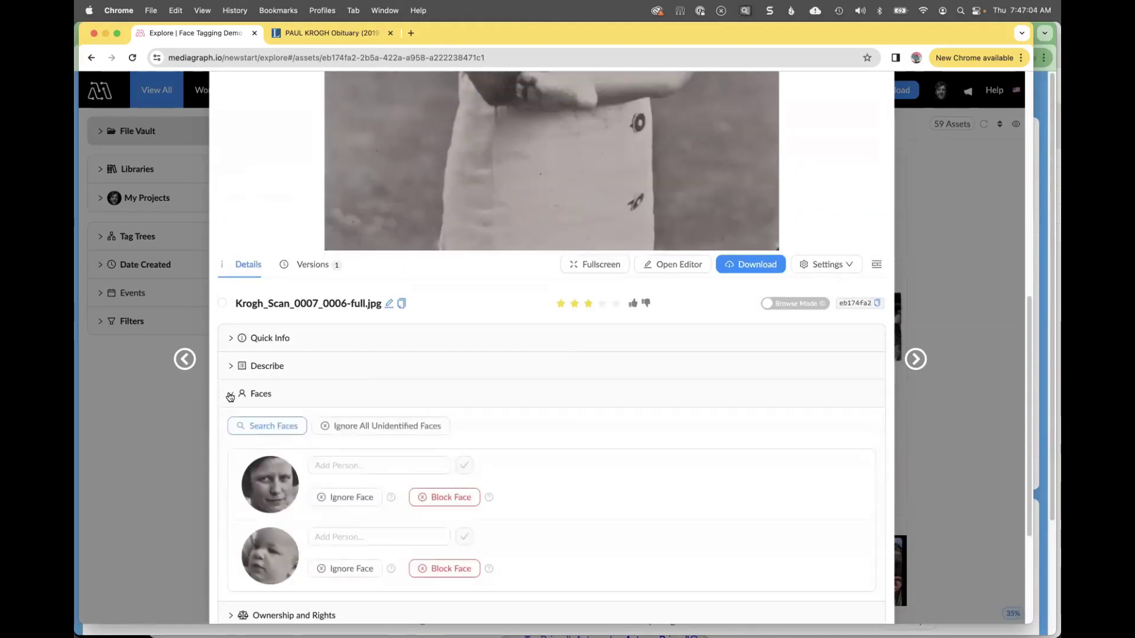
Tag the baby's face in Krogh_Scan_0007_0006-full.jpg with the suggested person name.
scroll(601, 418, down, 3)
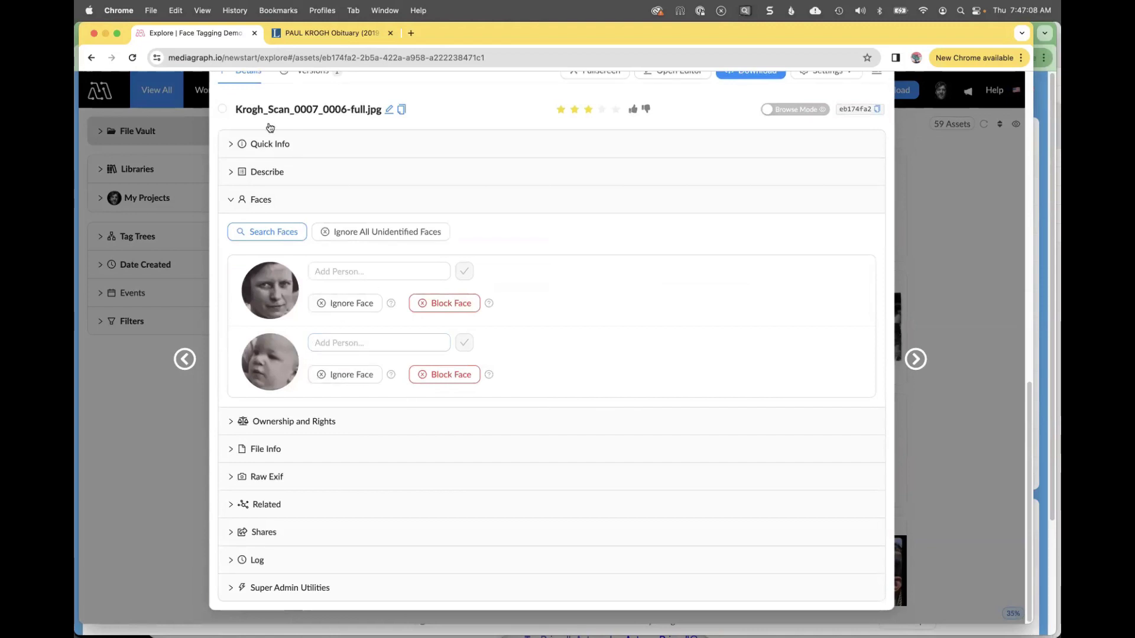
click(231, 144)
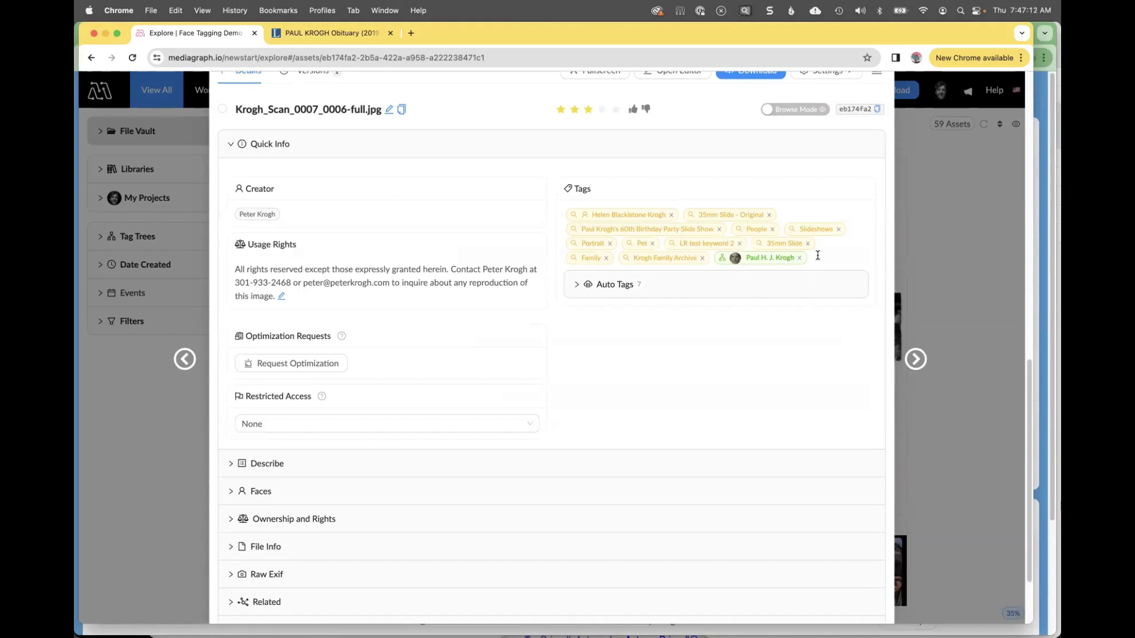
click(231, 144)
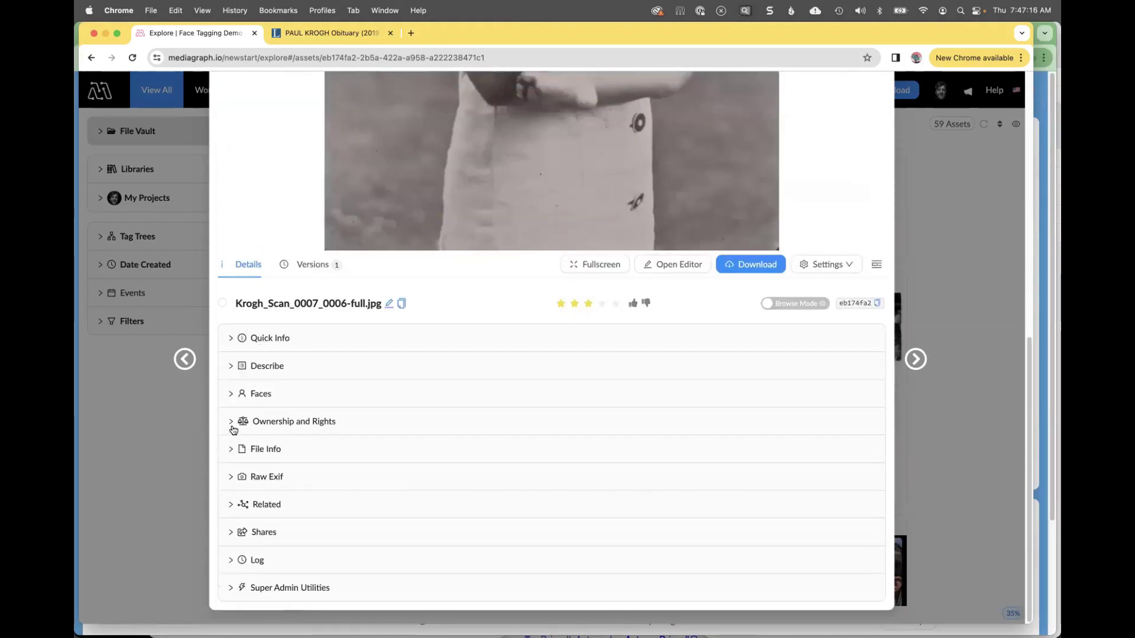
click(235, 395)
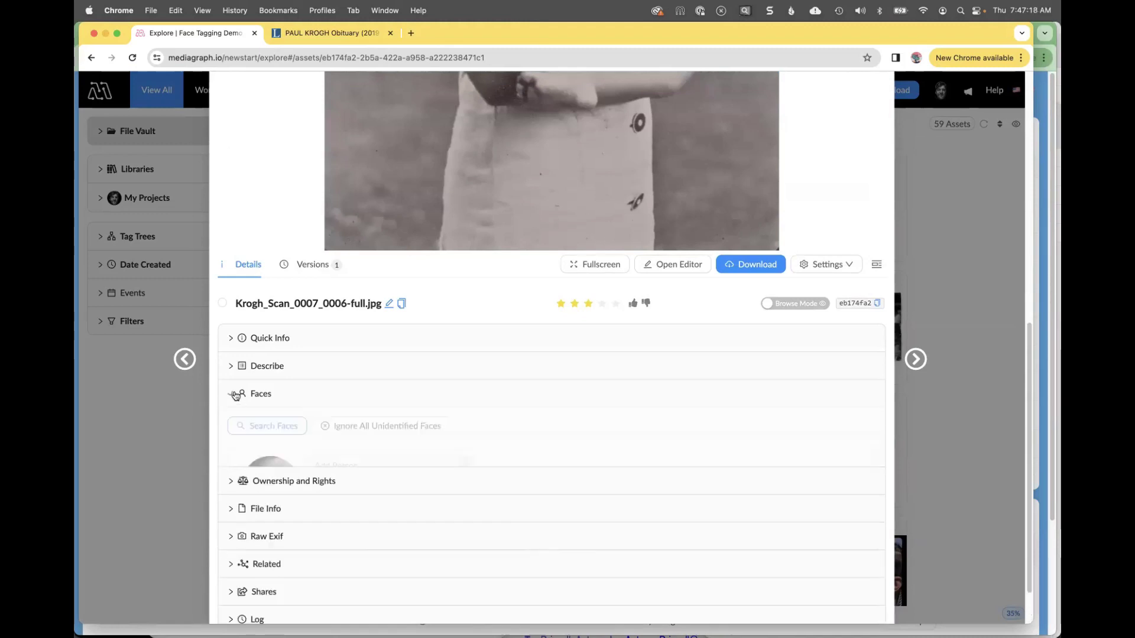
scroll(712, 453, down, 3)
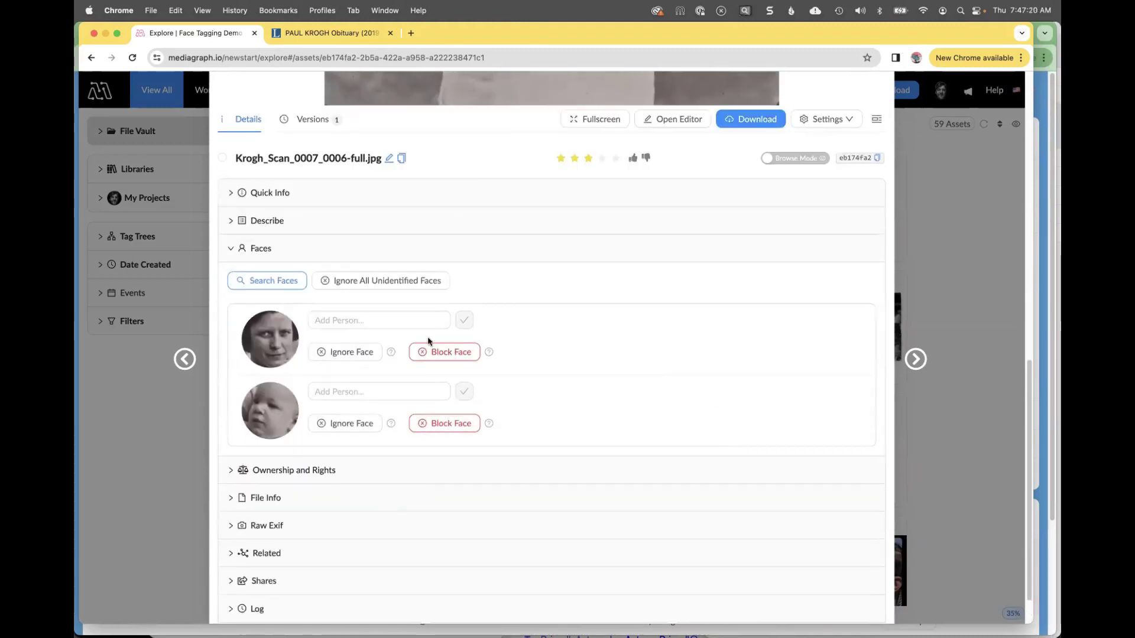
click(339, 396)
click(338, 434)
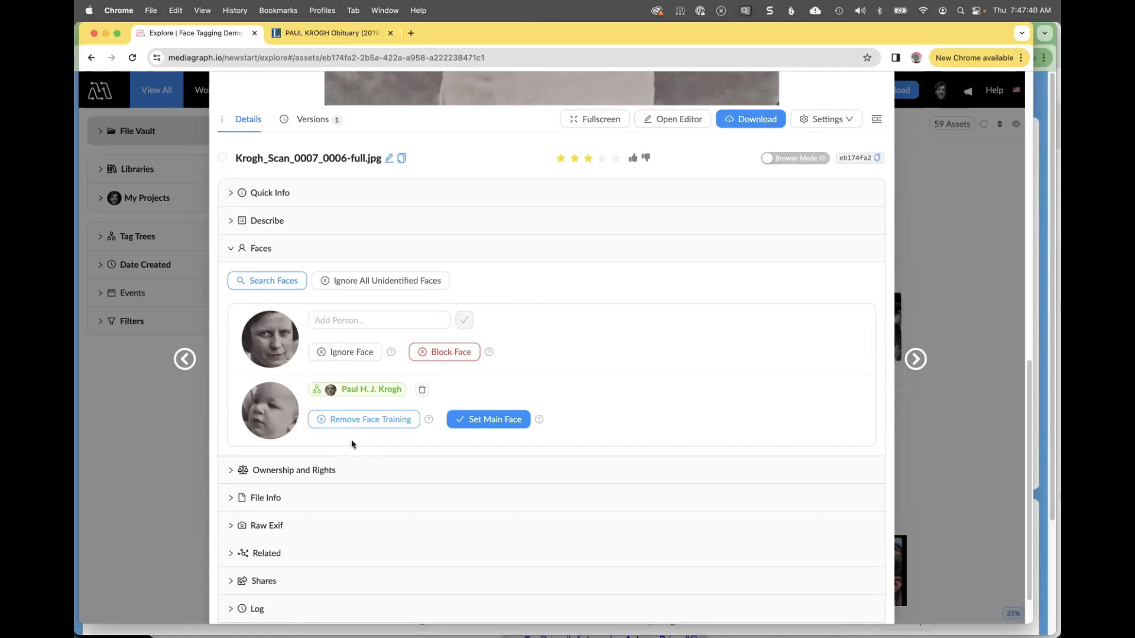
Return to the grid and open the elderly couple photo.
click(978, 464)
scroll(769, 482, down, 10)
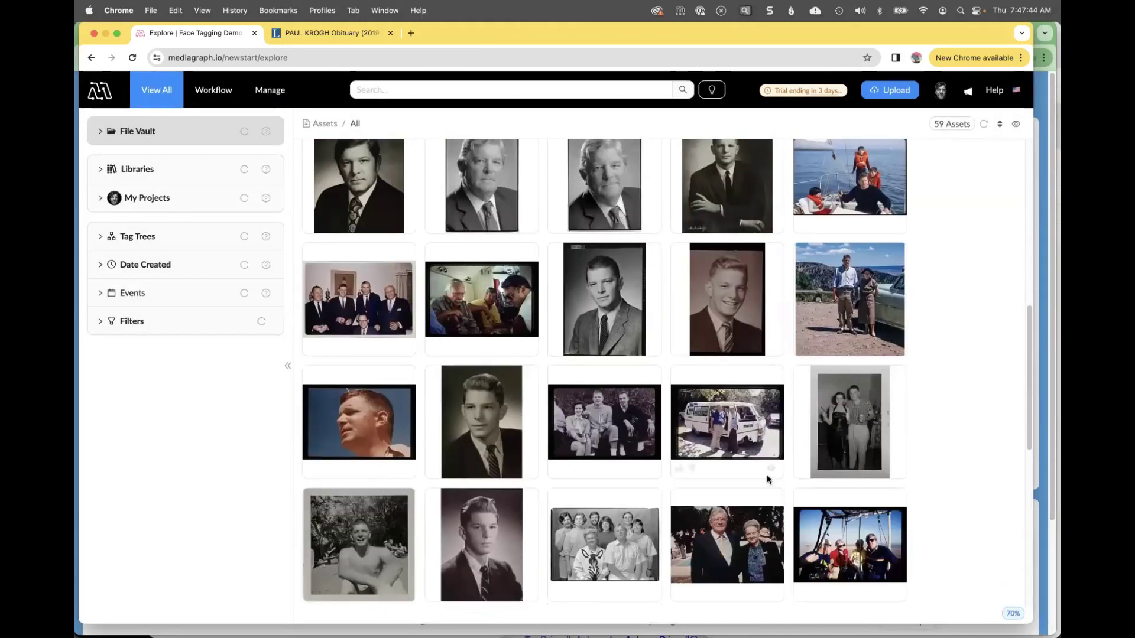
scroll(769, 482, down, 10)
scroll(769, 482, up, 3)
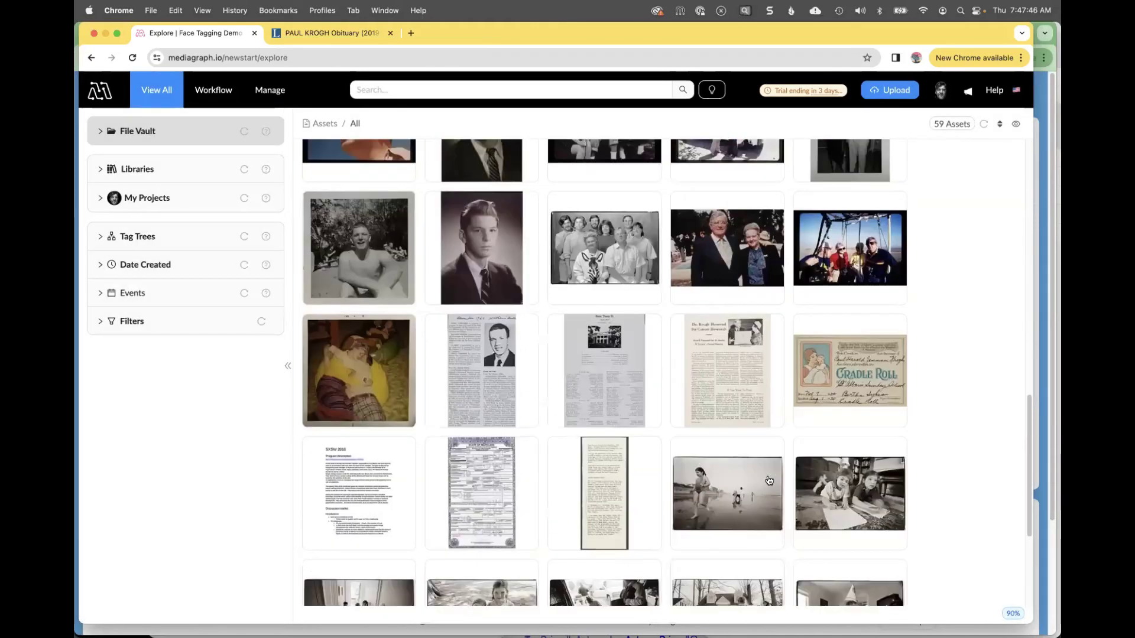
click(748, 259)
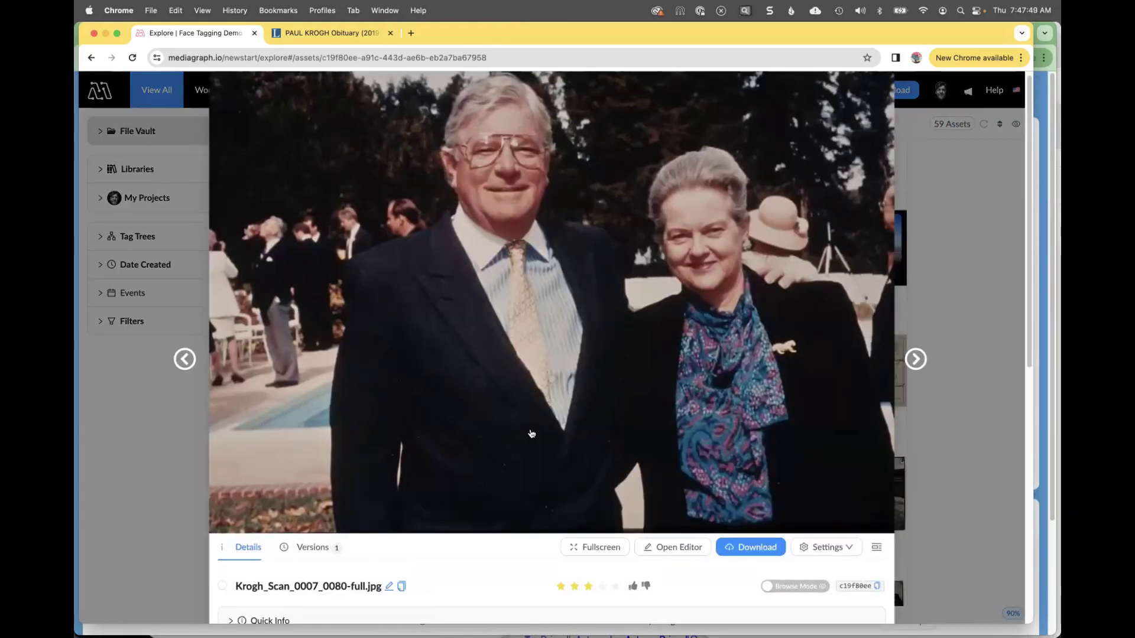
Tag the older man's face as the known person, train it, and close the photo.
scroll(532, 434, down, 7)
click(355, 327)
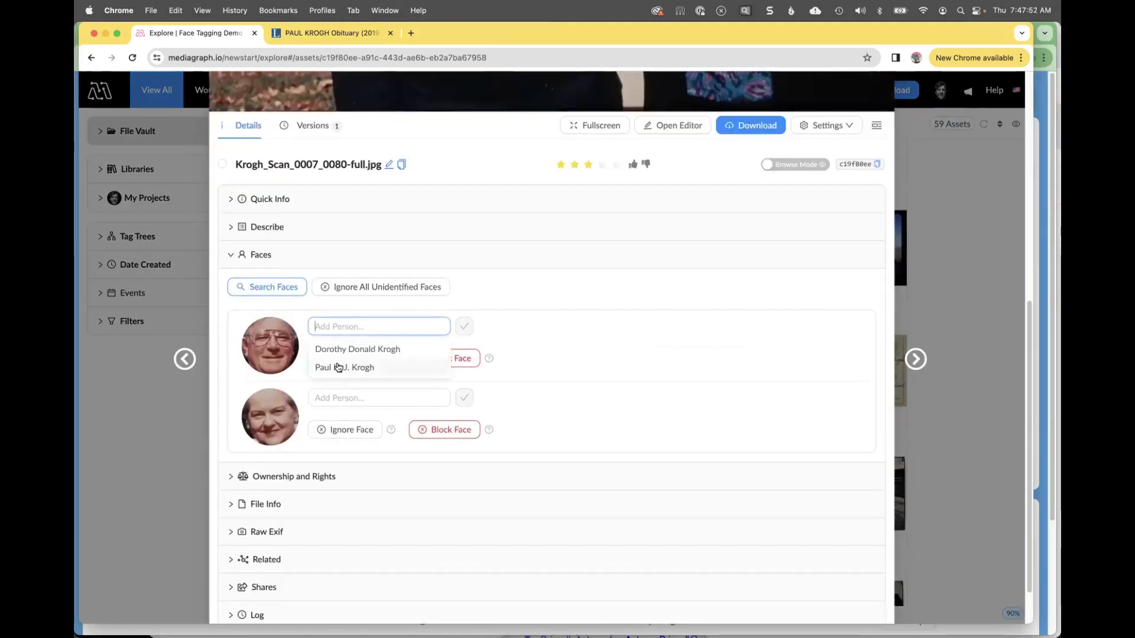
click(340, 367)
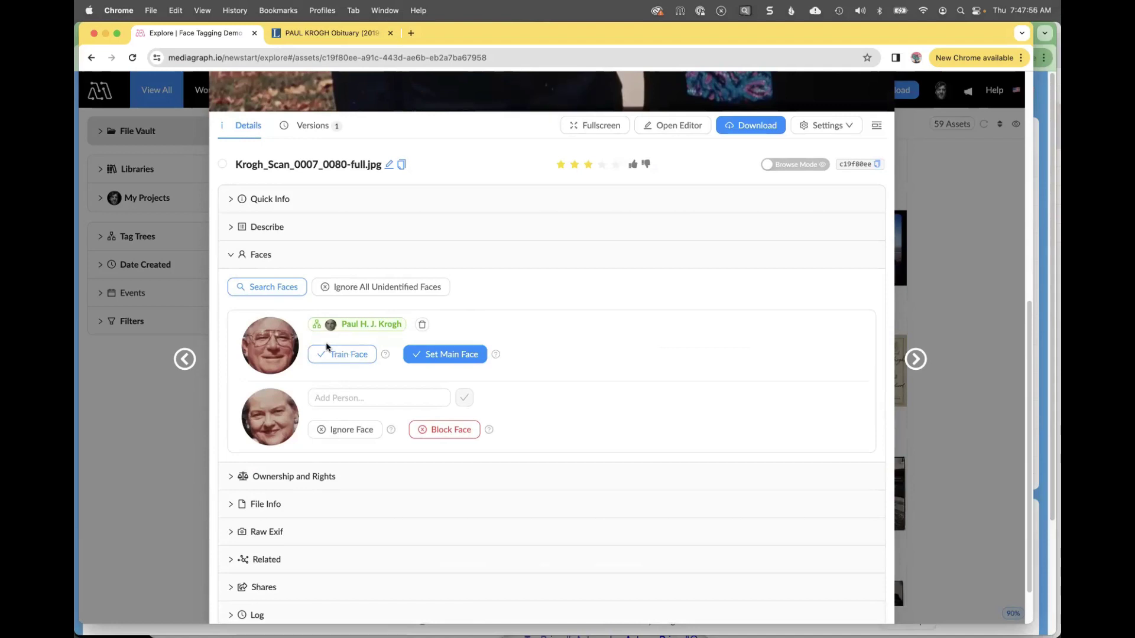
click(345, 354)
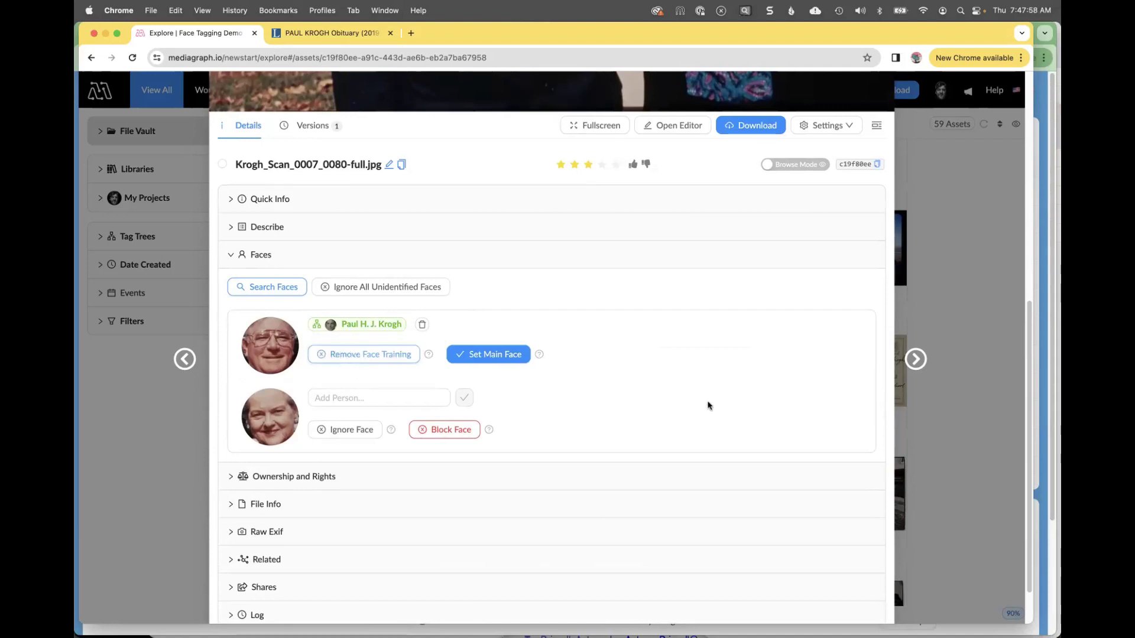
click(957, 339)
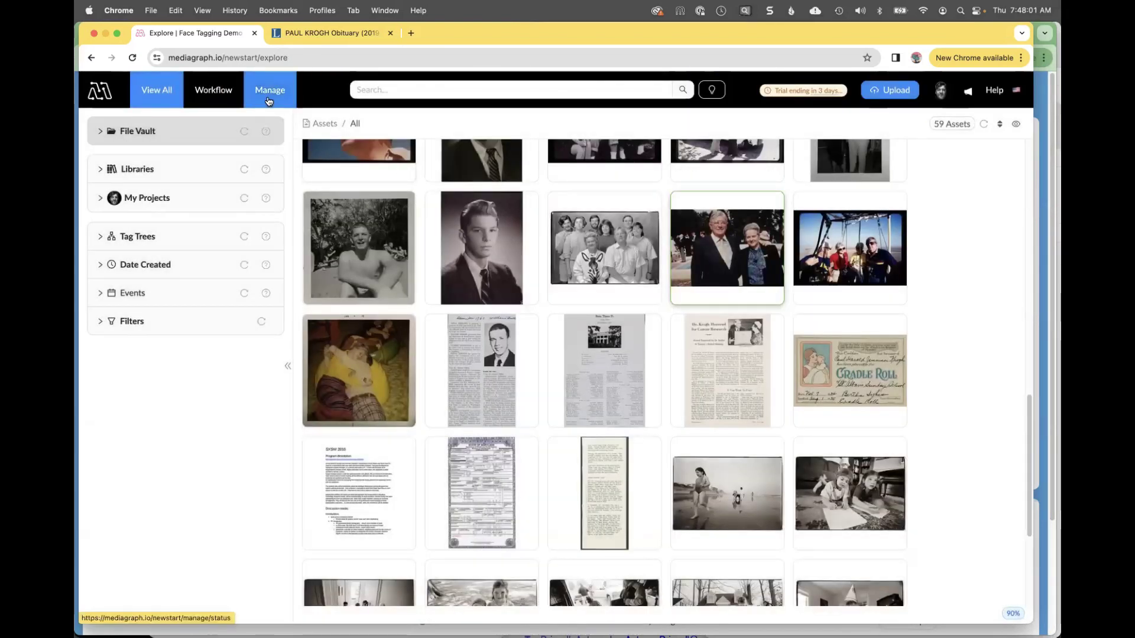
click(269, 101)
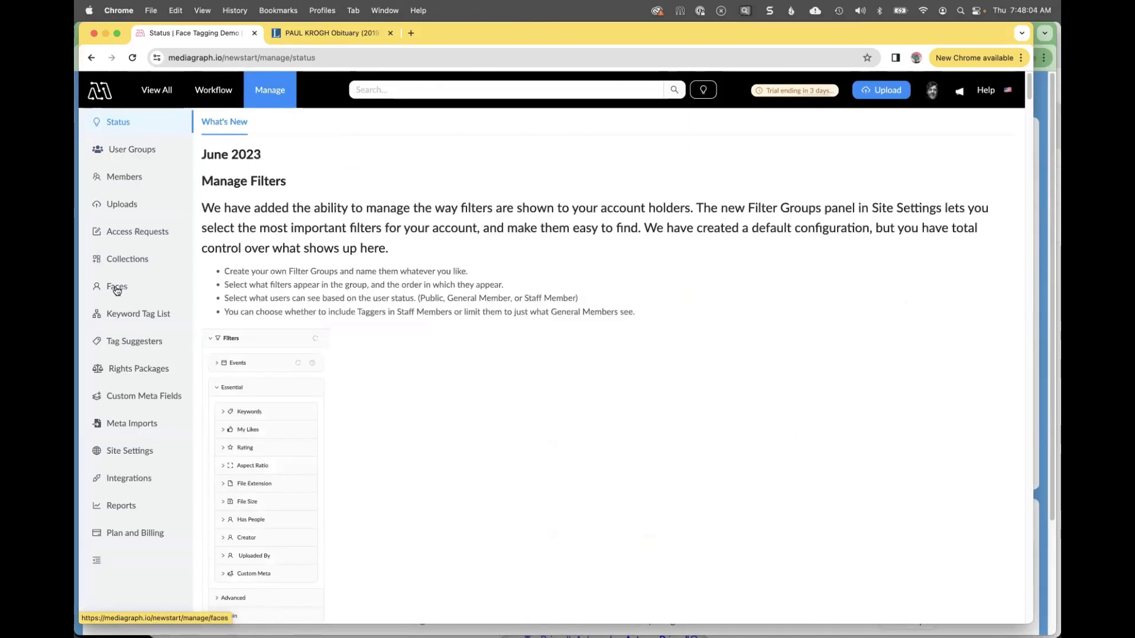
click(117, 288)
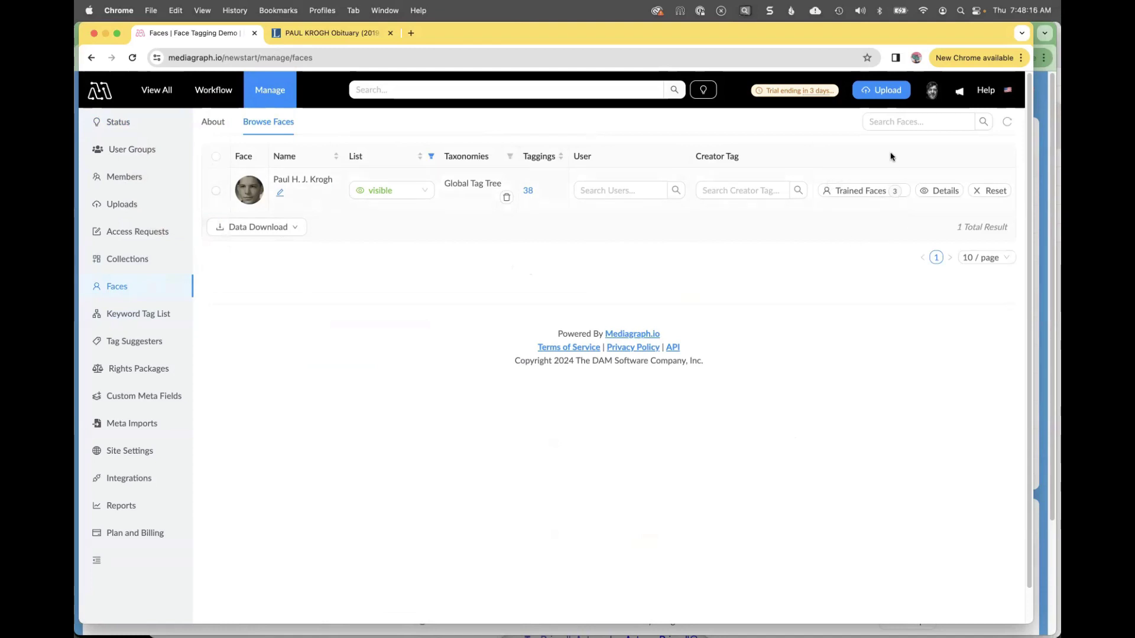
click(864, 190)
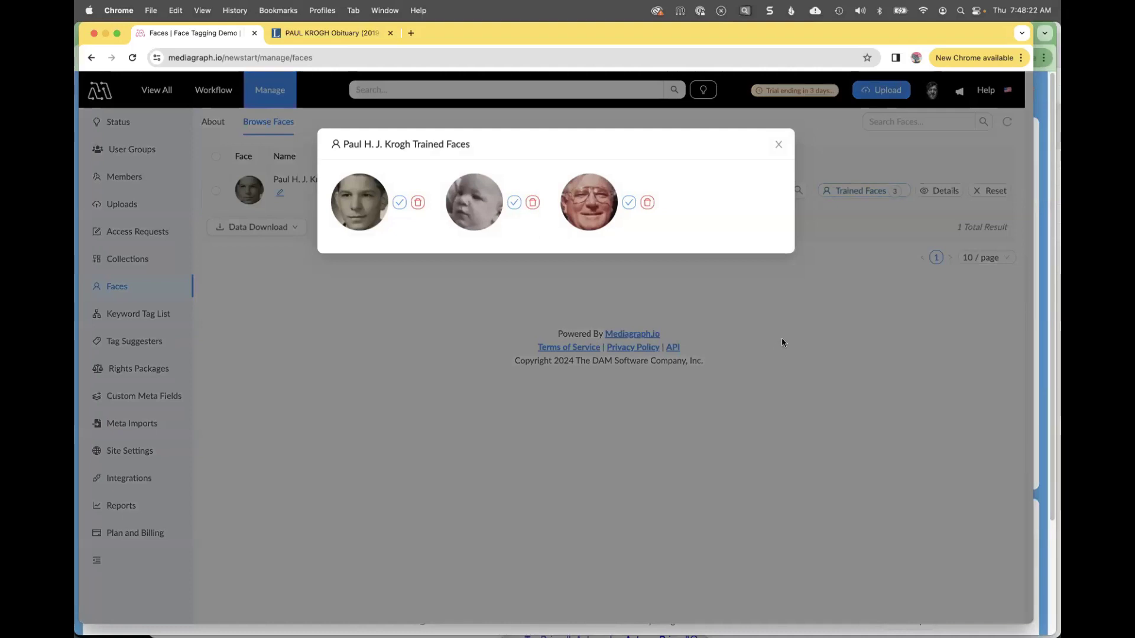
click(779, 144)
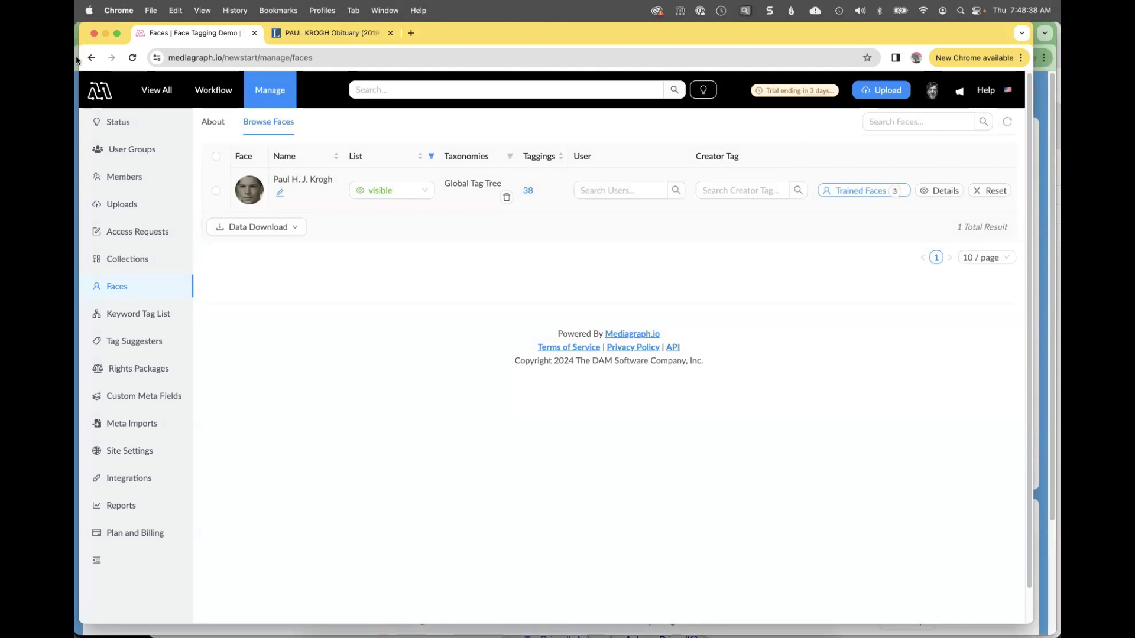
Reopen the mother-and-baby photo from all assets.
click(142, 89)
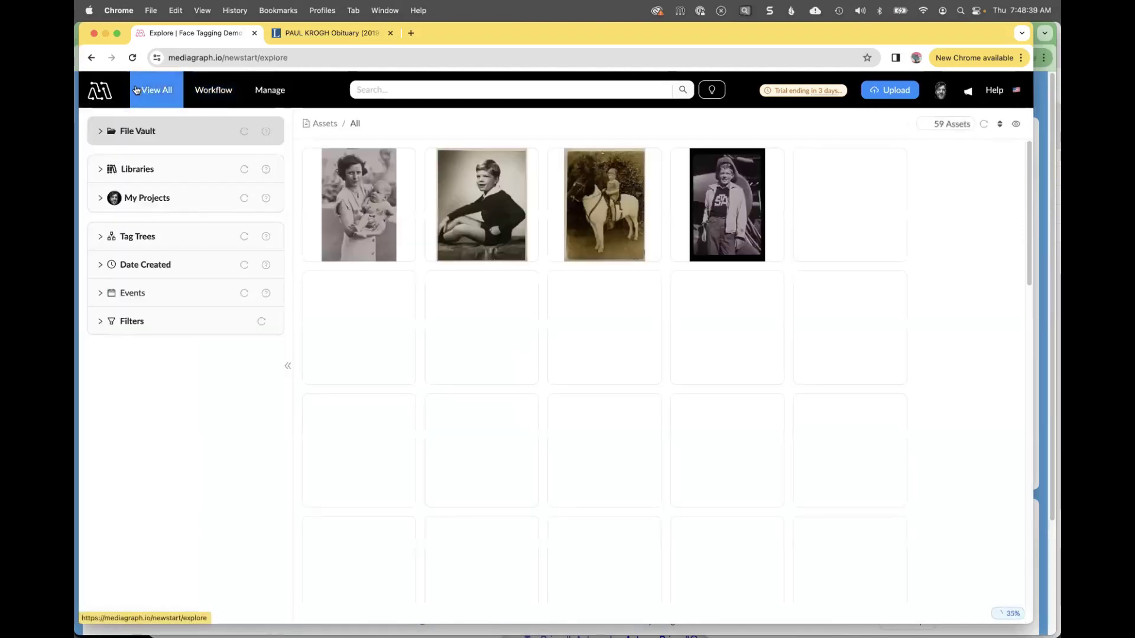
click(373, 232)
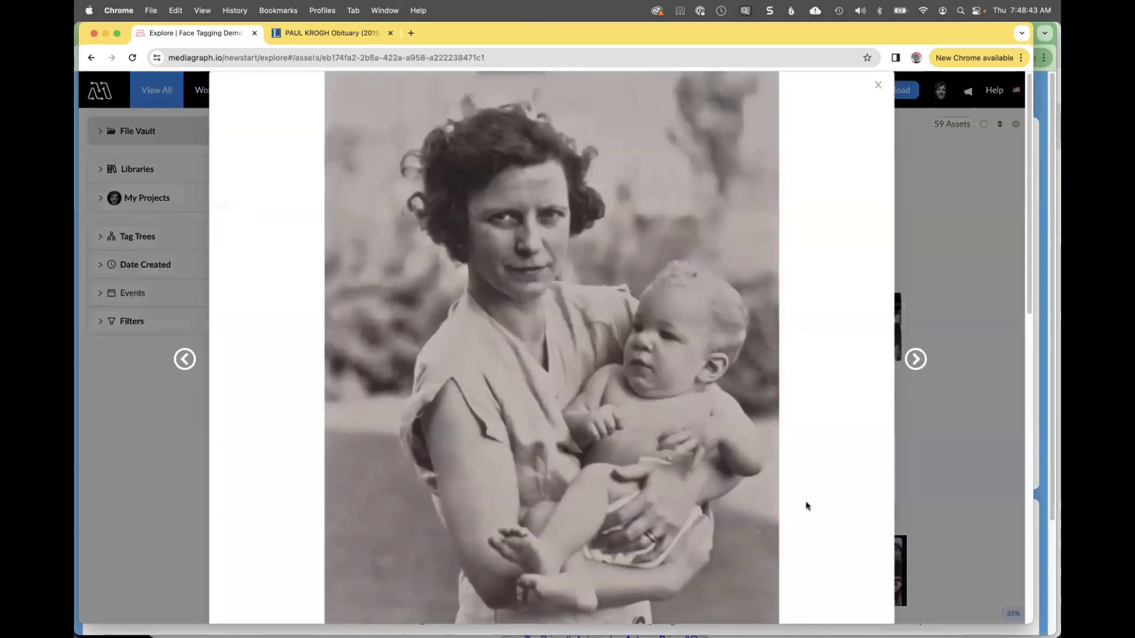
scroll(816, 518, down, 10)
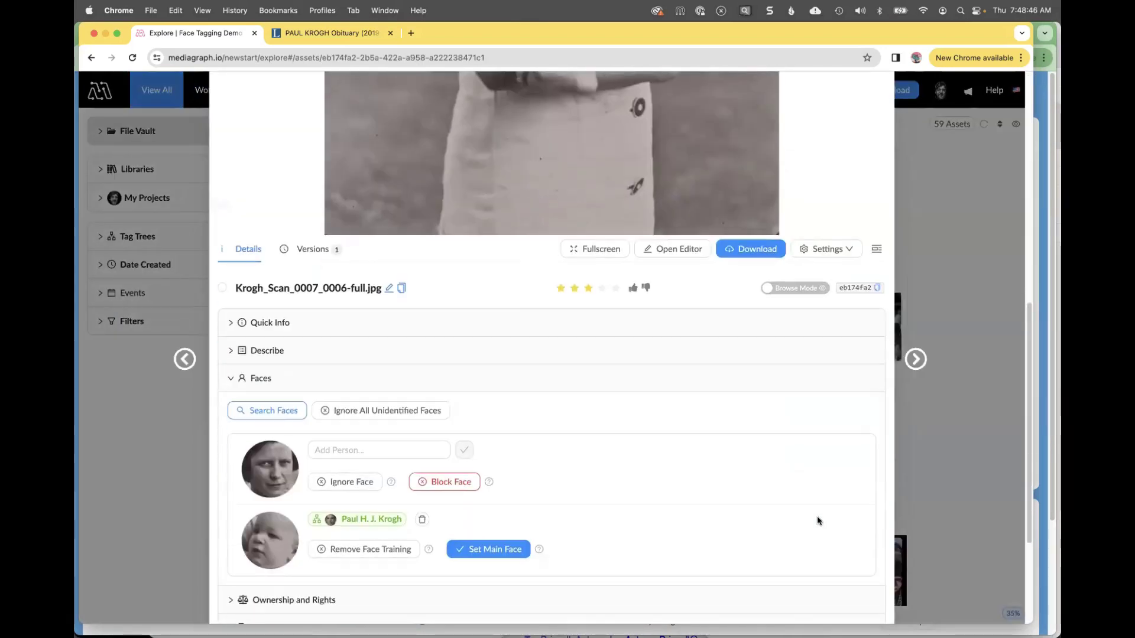
Tag the woman's face with her suggested name and add that tag to the taxonomy.
click(338, 448)
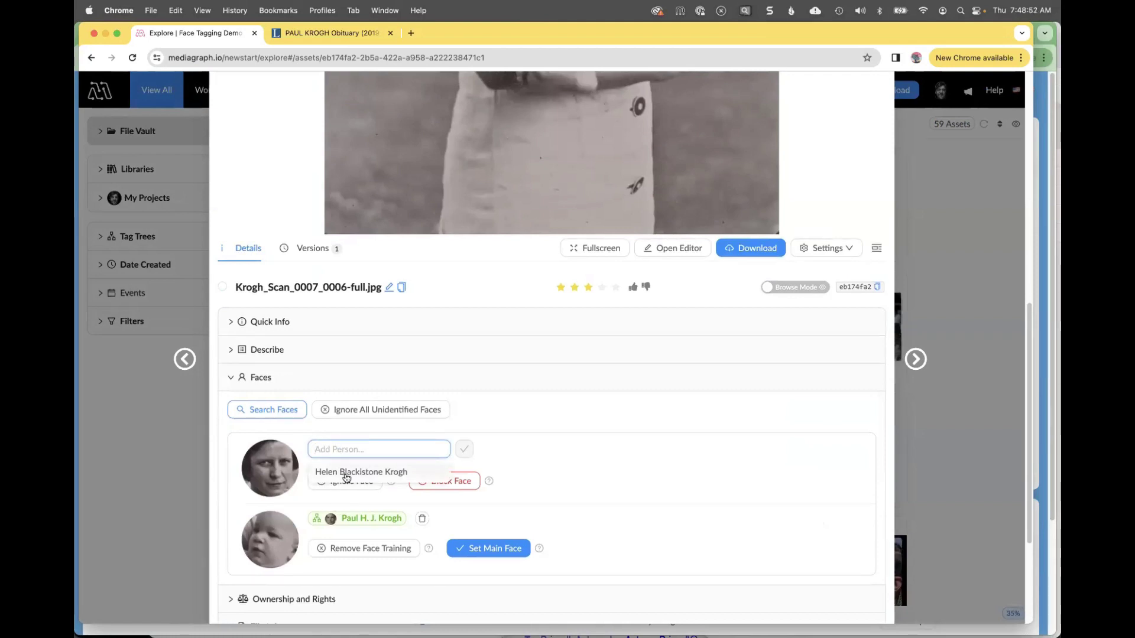
click(346, 473)
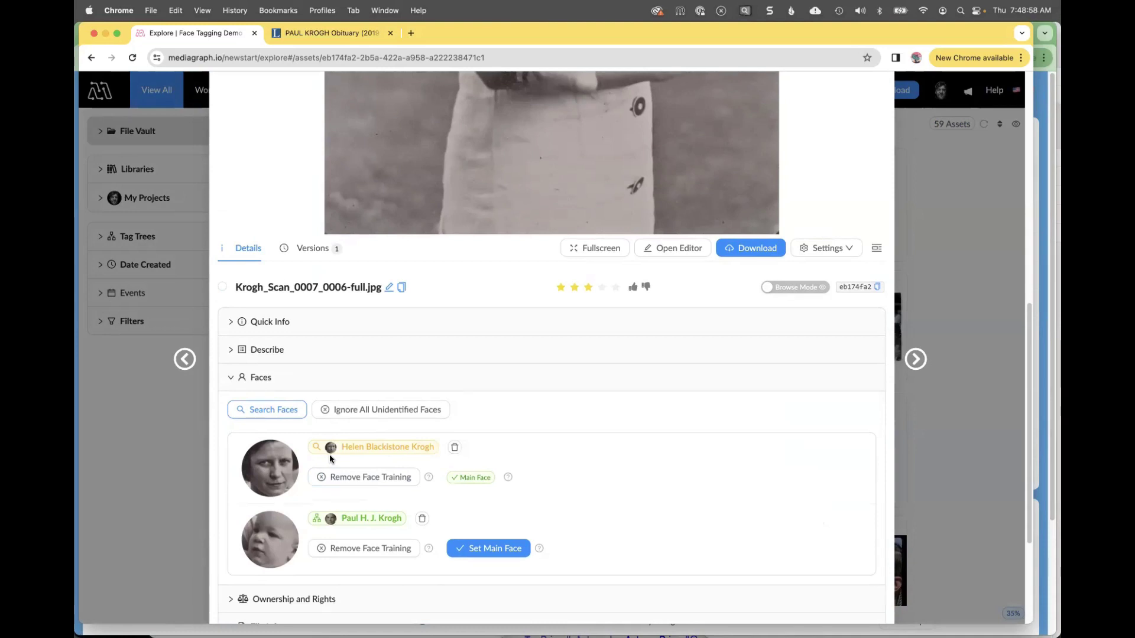
mouse_move(379, 453)
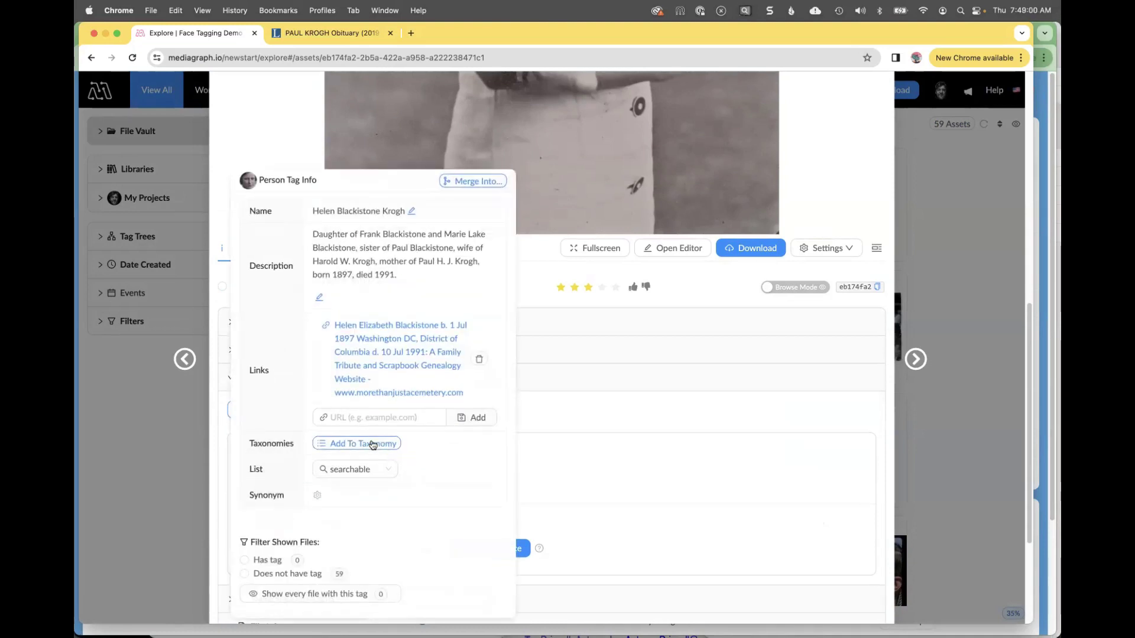
click(371, 445)
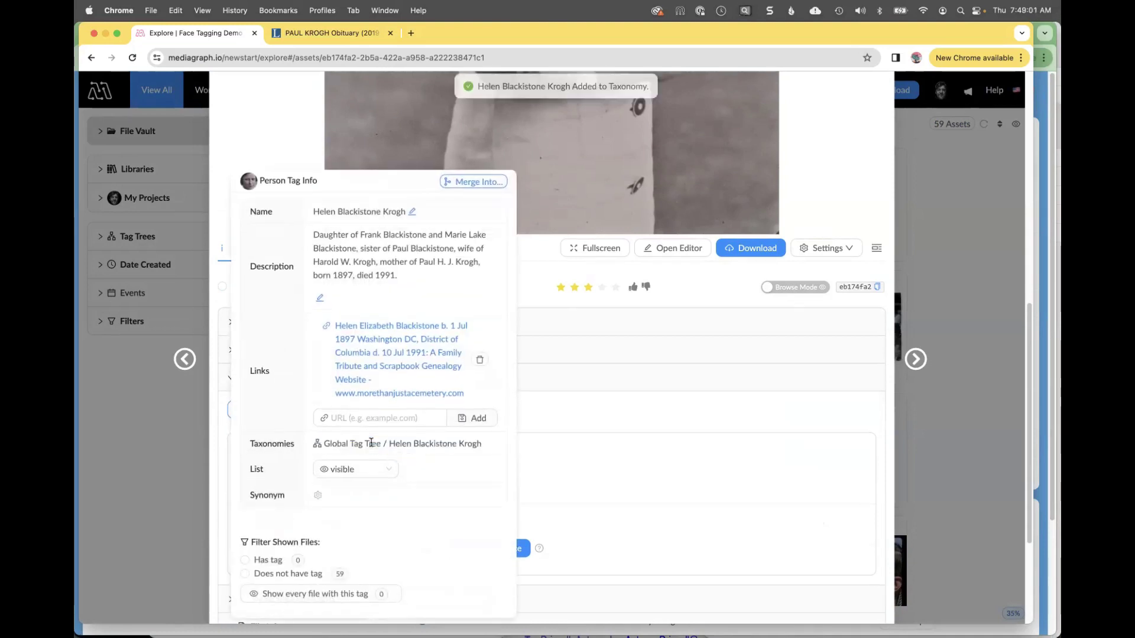
Turn on global tag tree editing and move the other person tag into People.
click(976, 448)
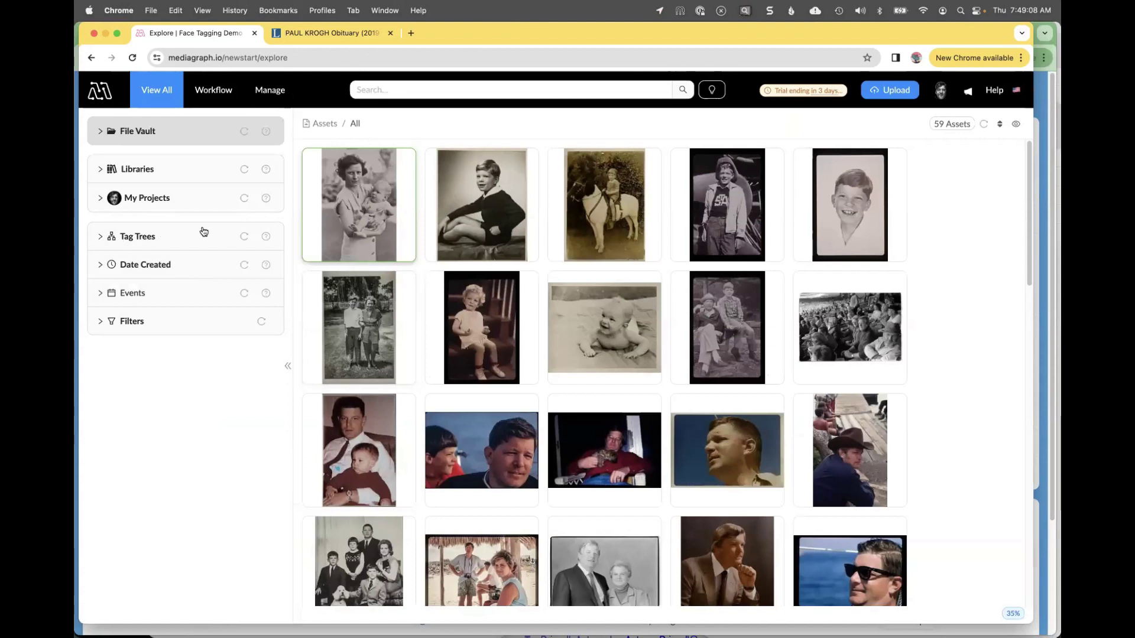
click(101, 237)
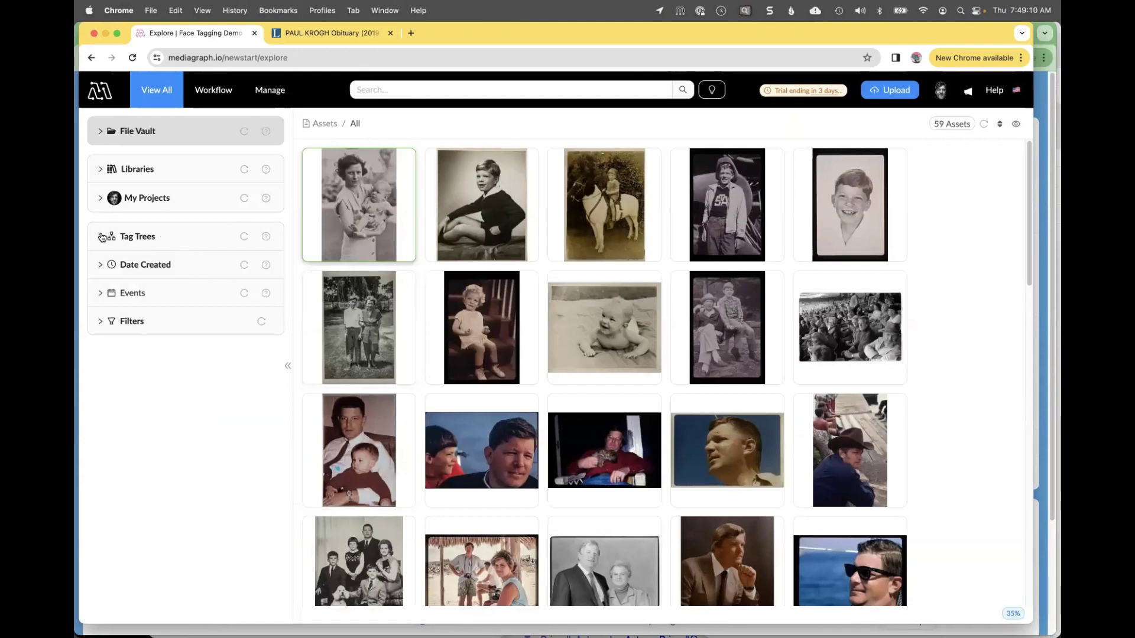
click(247, 237)
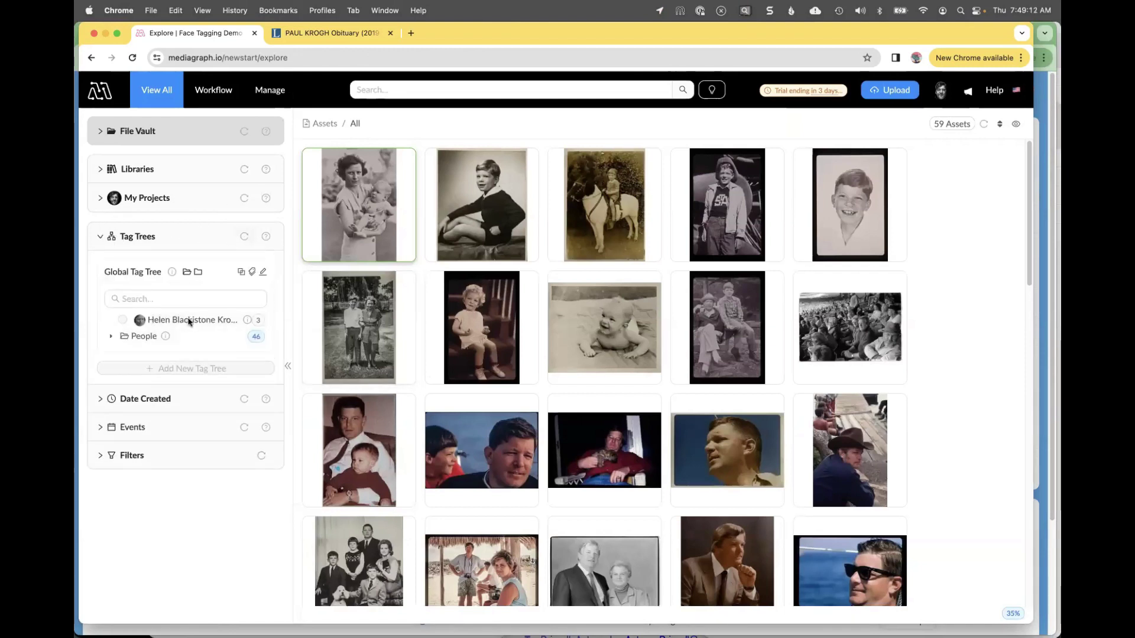
click(112, 338)
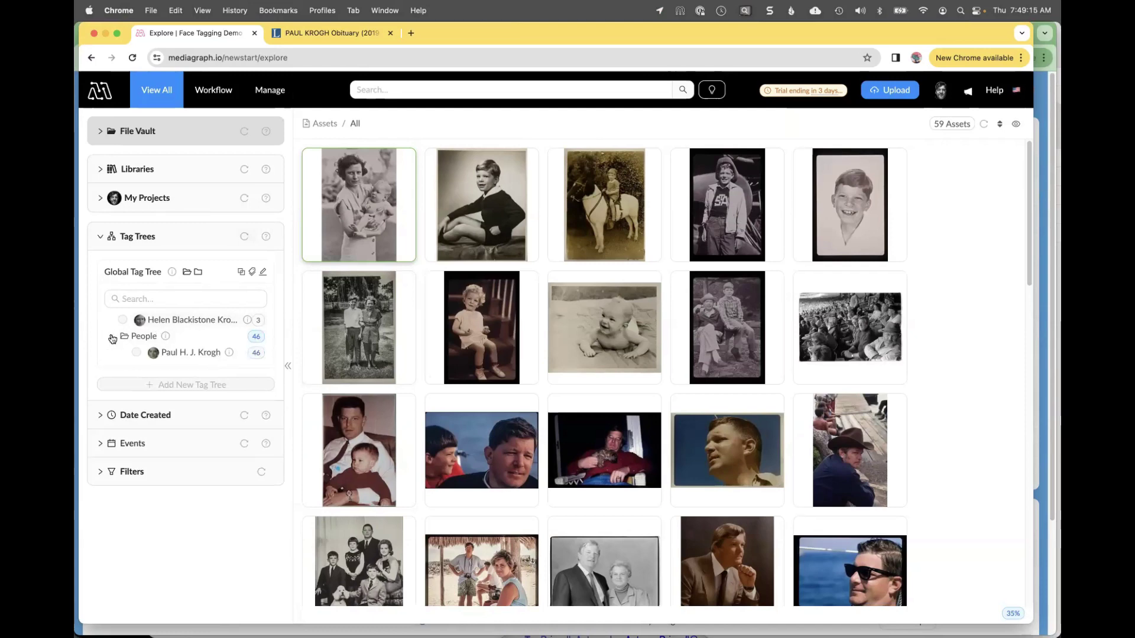
click(264, 273)
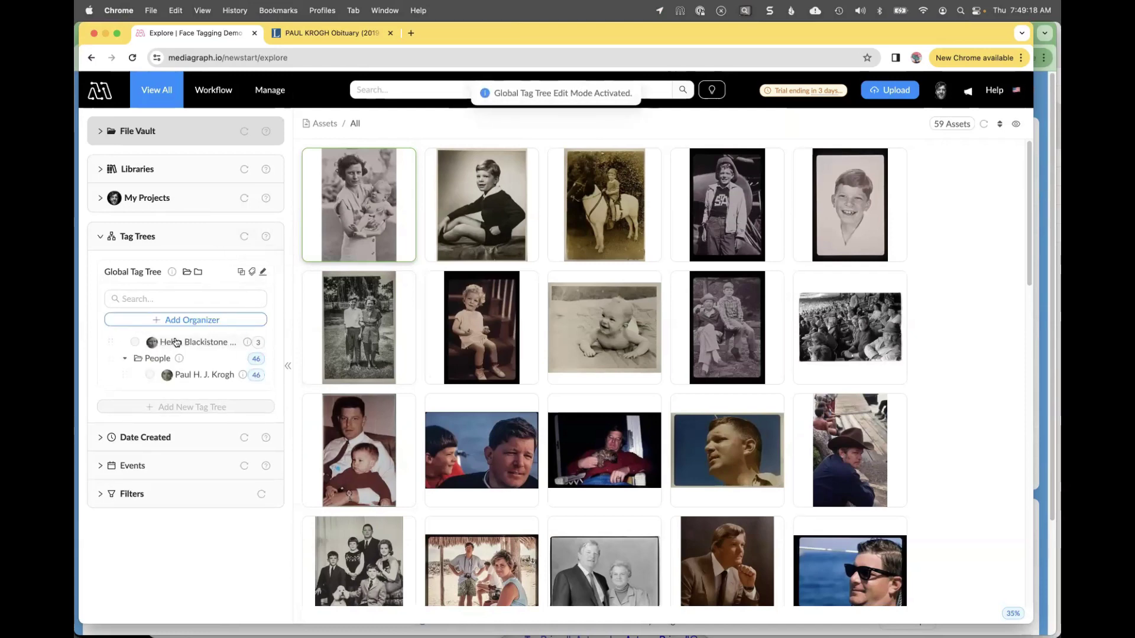
drag(181, 343, 213, 375)
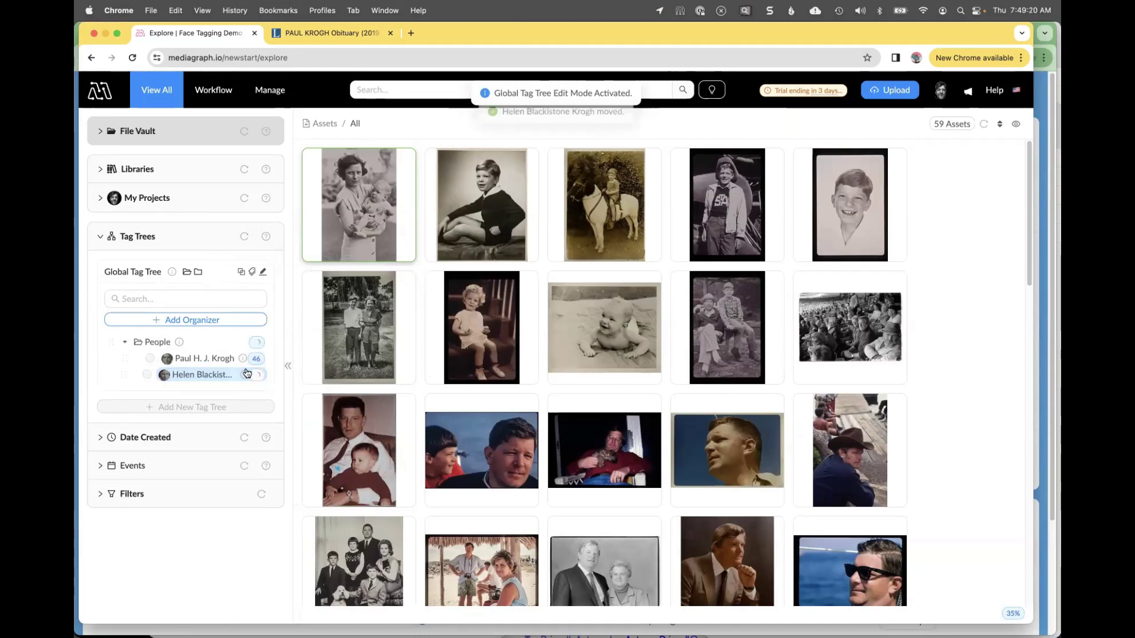
Create a 'family' sub-tag under People, move a person tag into it, and widen the panel.
click(179, 343)
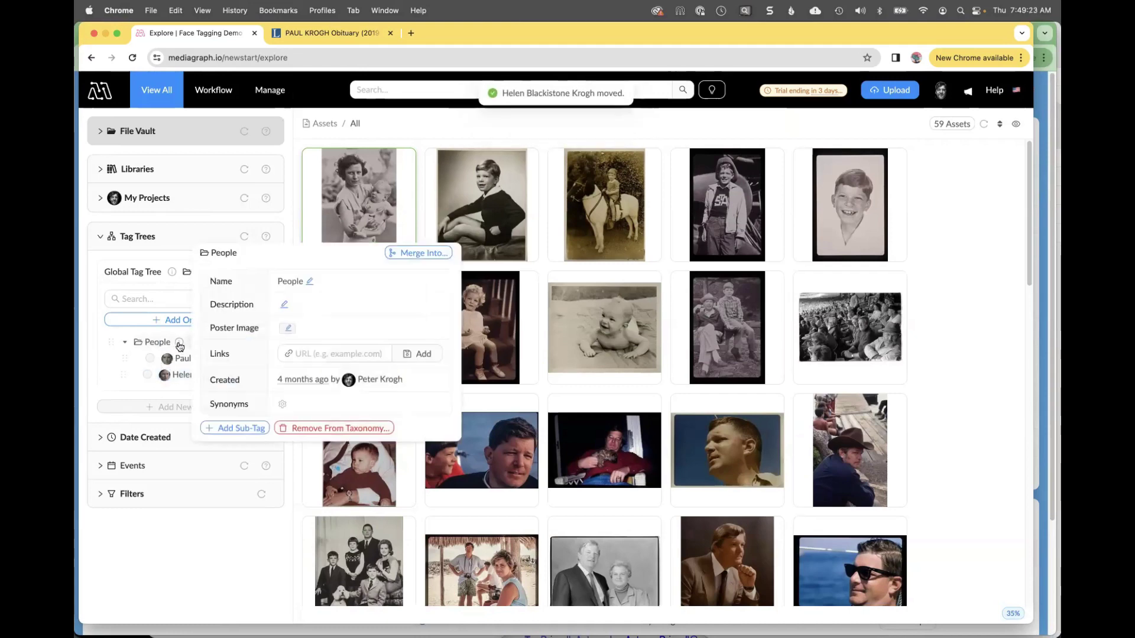
click(224, 430)
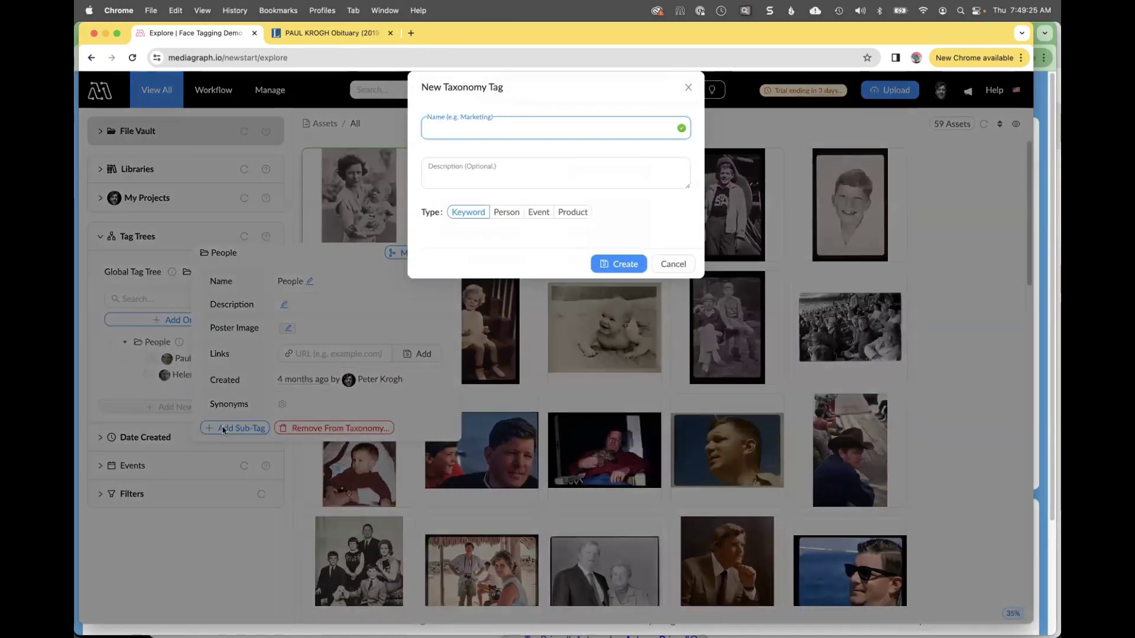
text(family)
click(593, 263)
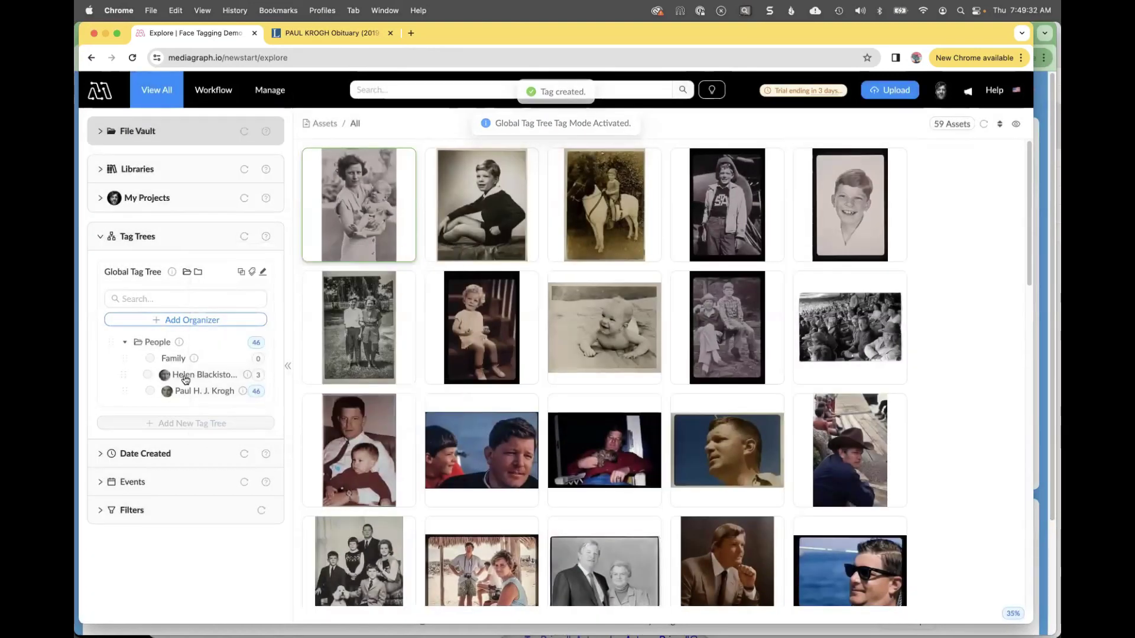
mouse_move(196, 376)
mouse_down()
mouse_move(216, 370)
mouse_move(183, 375)
mouse_move(202, 369)
mouse_up()
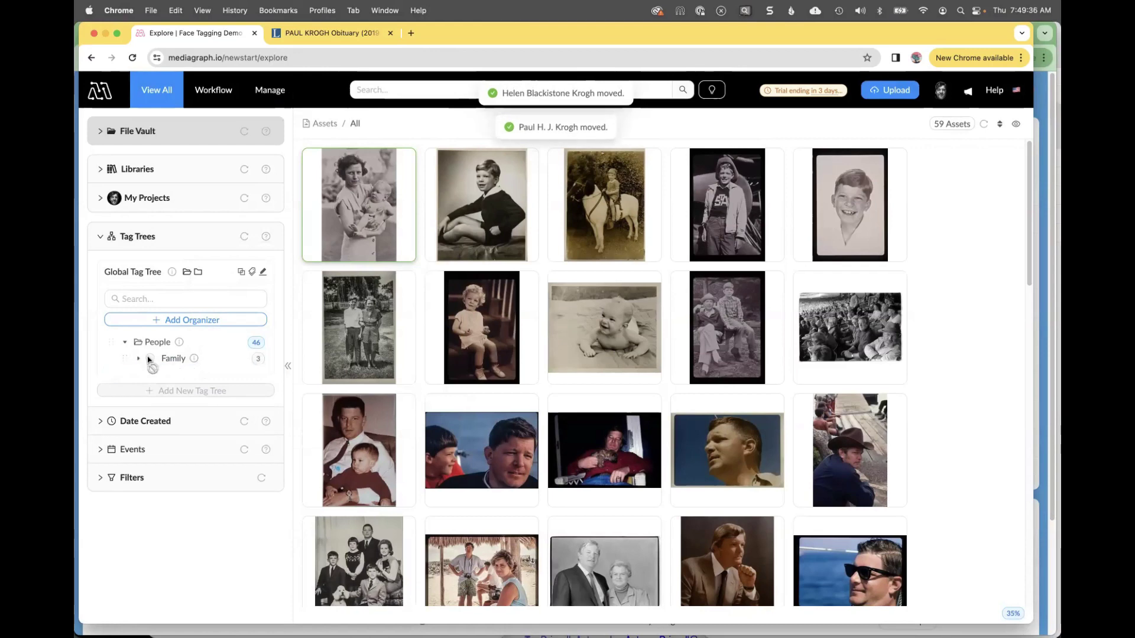
click(140, 359)
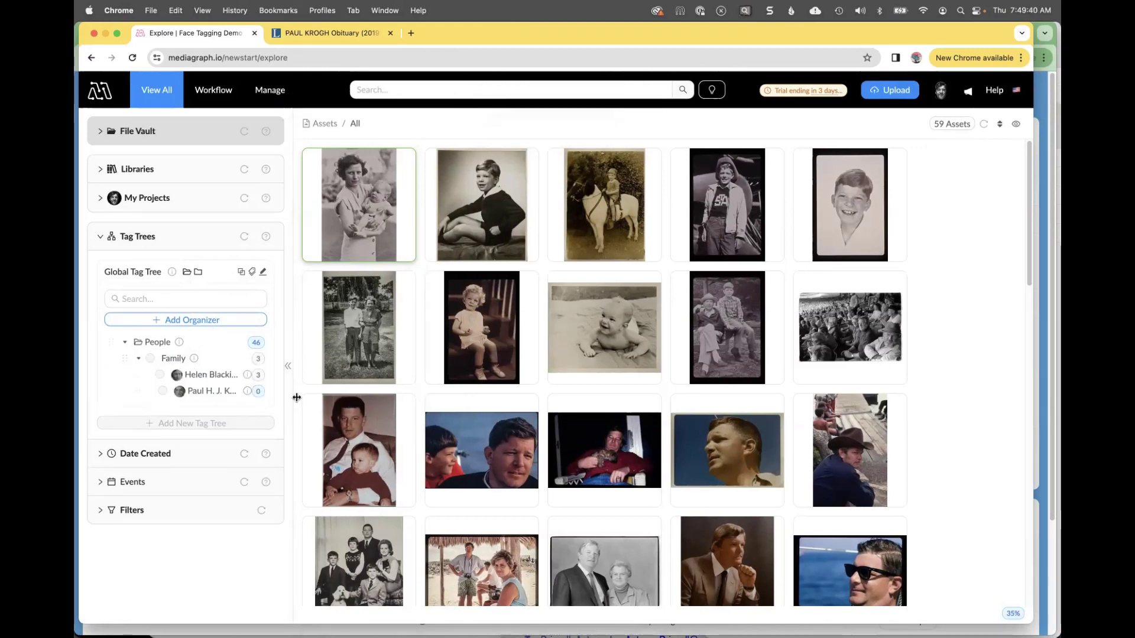
drag(293, 390, 382, 386)
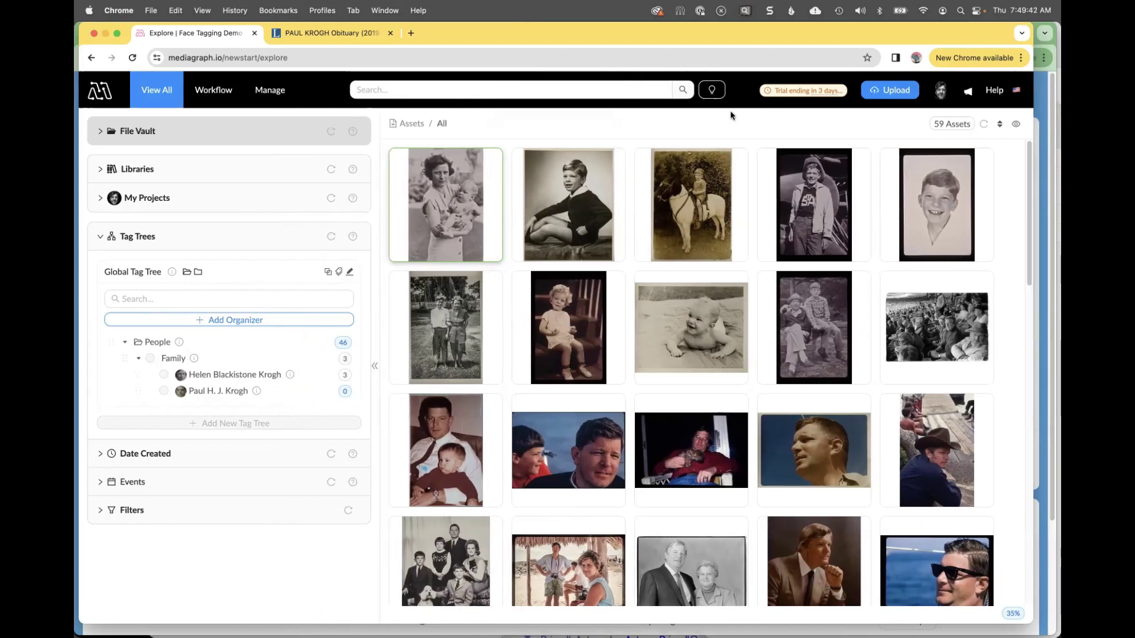
Switch to the photographer's own organization and view all 74,428 assets.
click(941, 90)
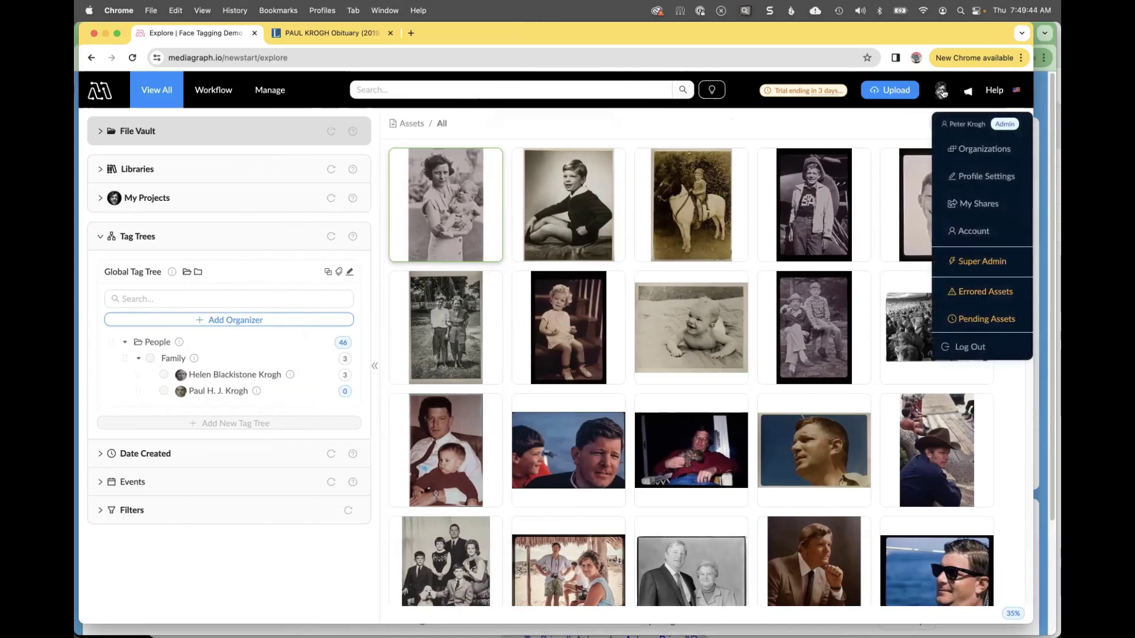
click(953, 151)
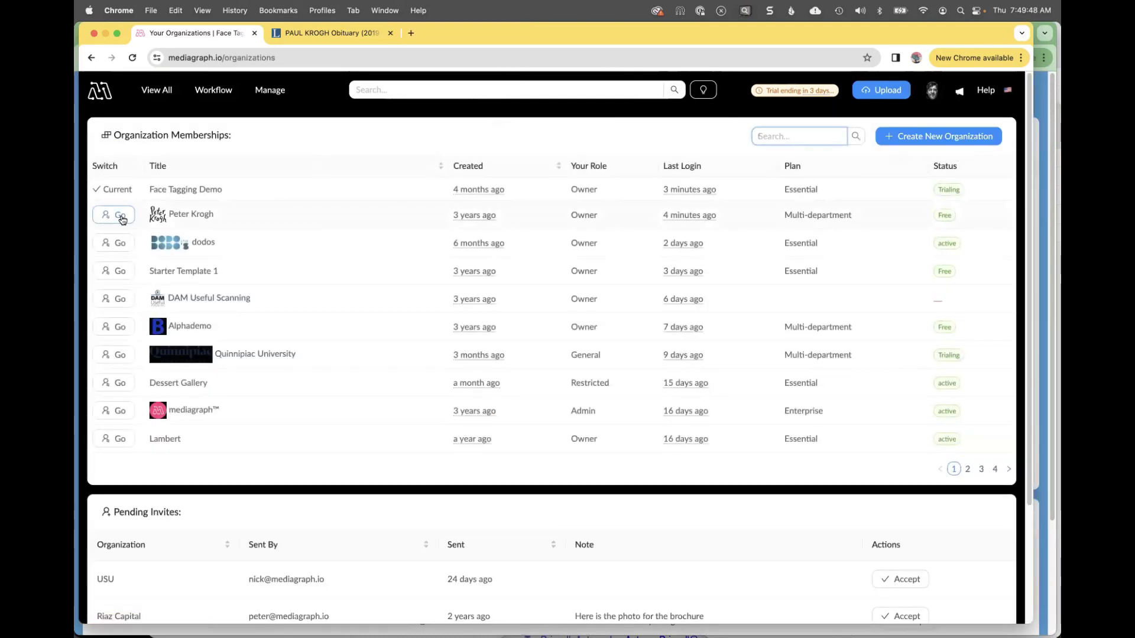
click(121, 216)
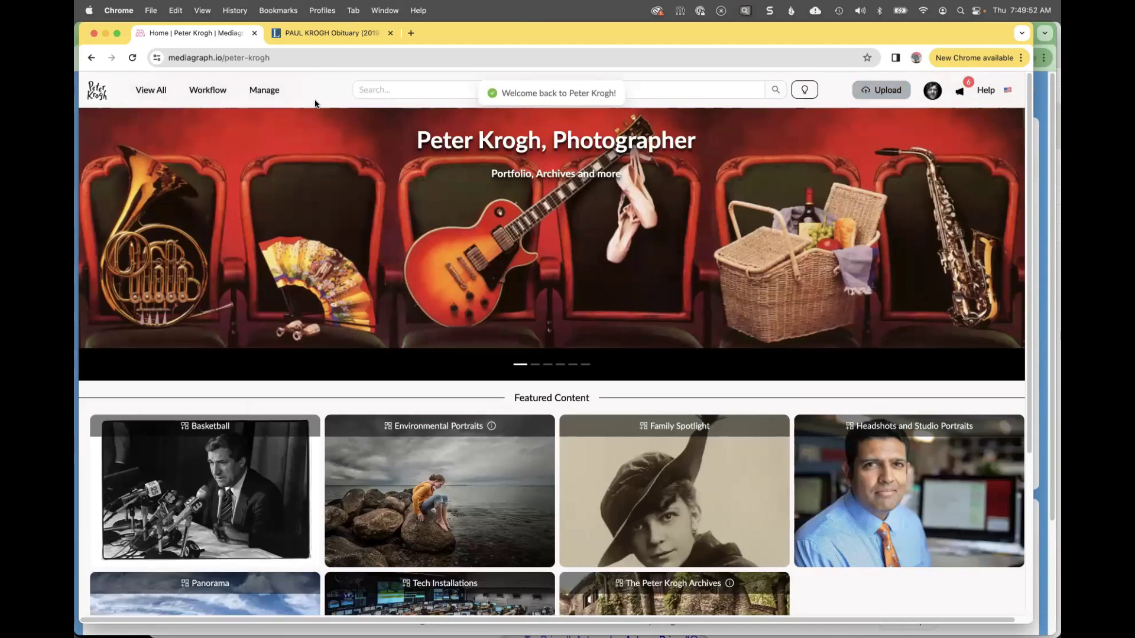
mouse_move(149, 95)
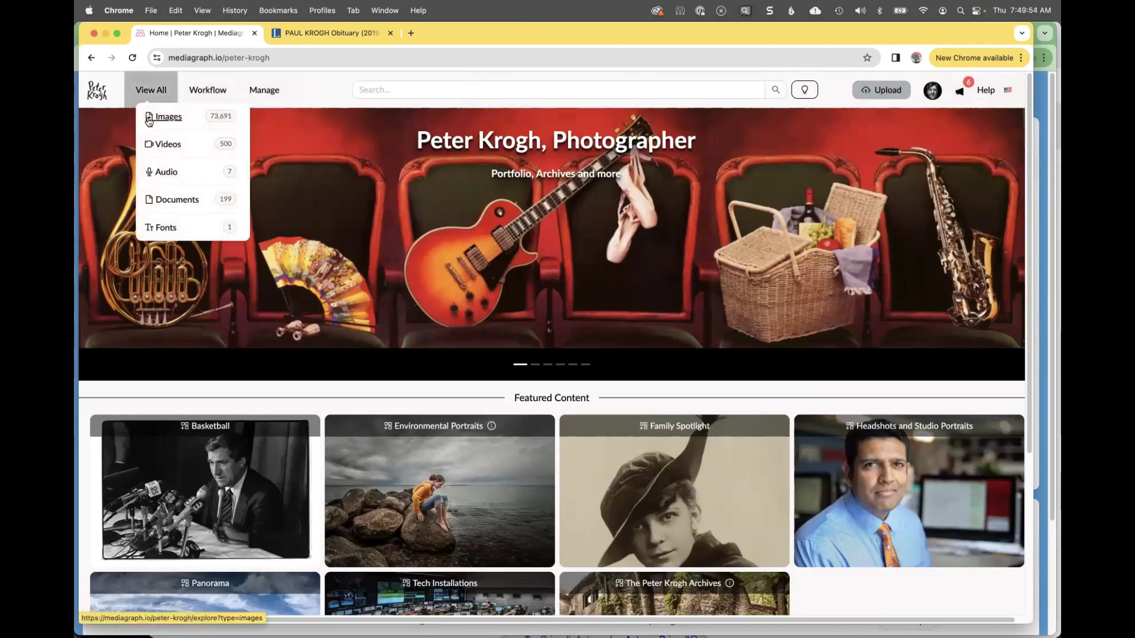
click(146, 93)
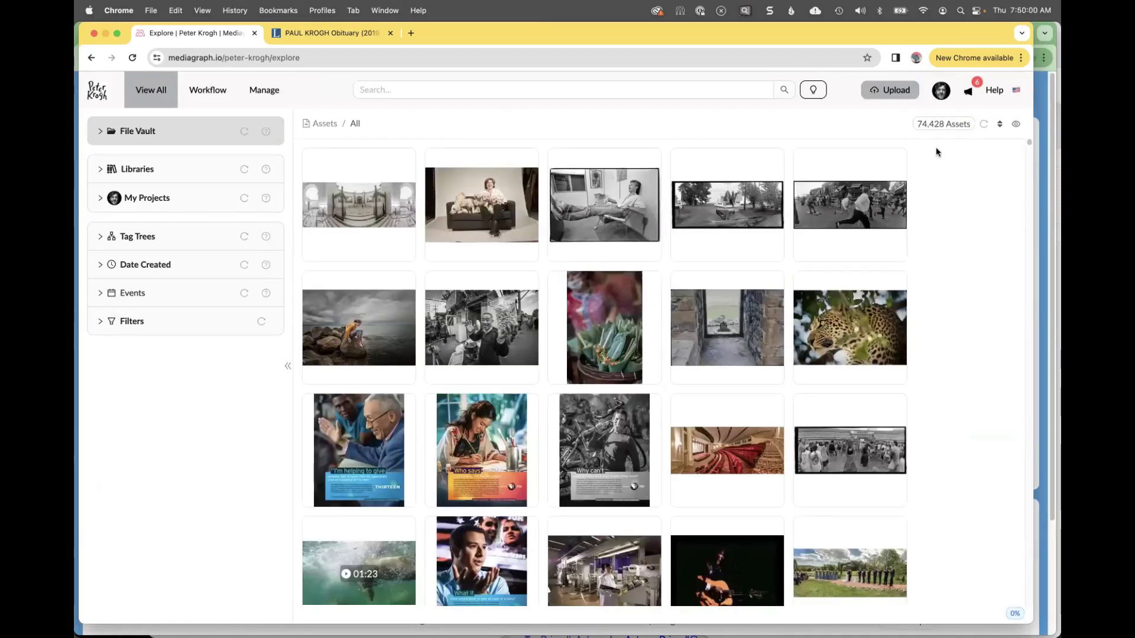
scroll(730, 404, down, 15)
scroll(732, 402, up, 15)
Widen the tag panel and expand People > Family > the 16,534-item family branch.
click(102, 237)
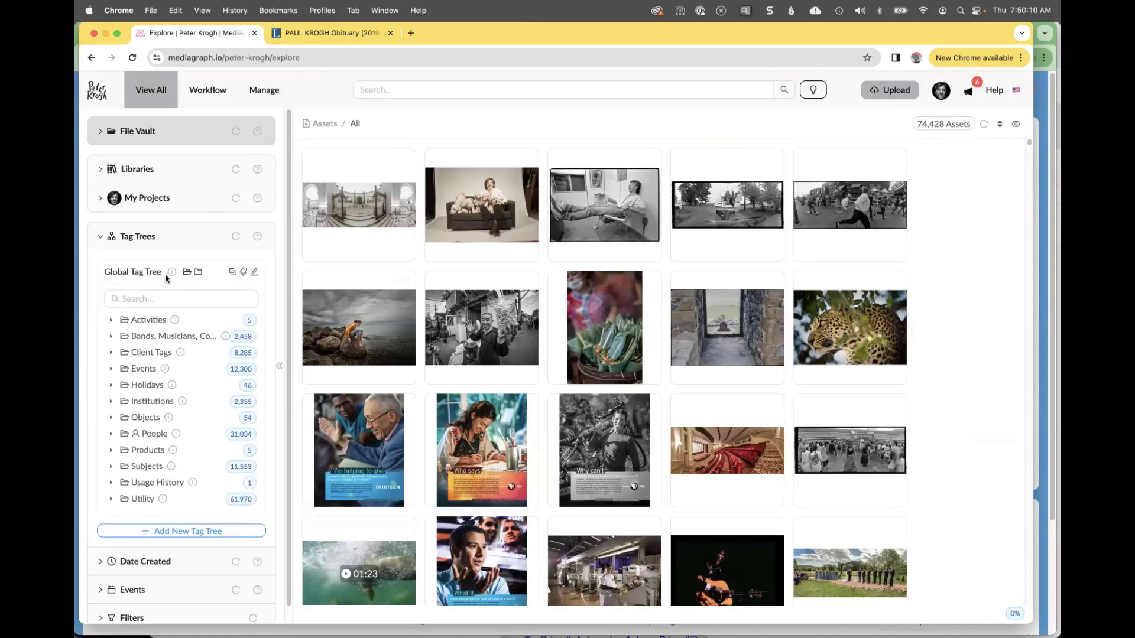
drag(295, 342, 392, 342)
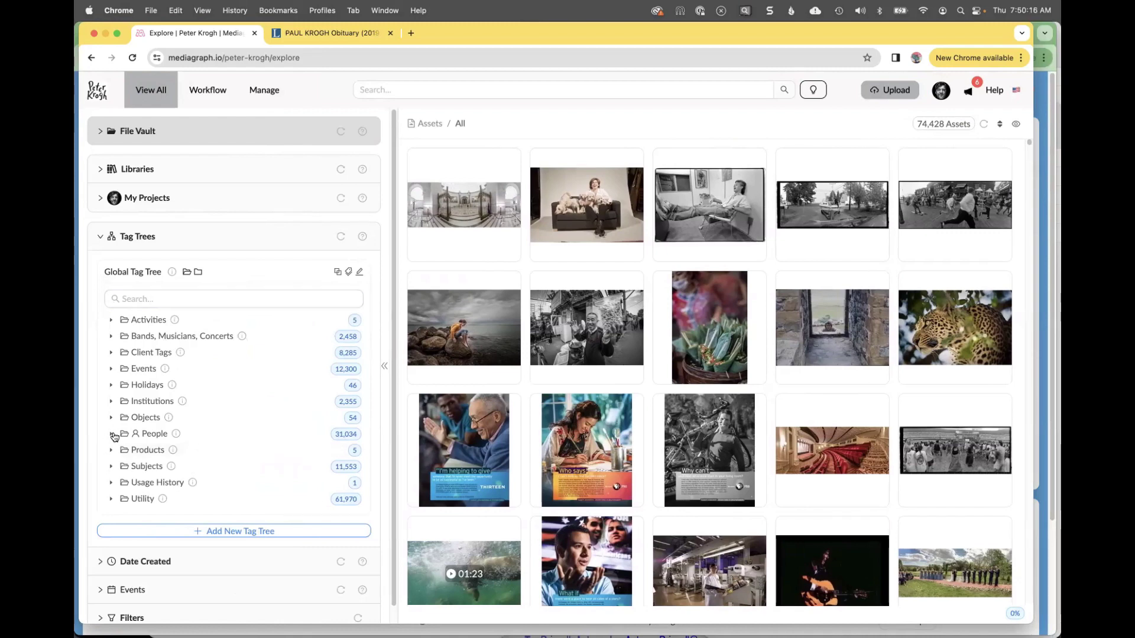
click(112, 435)
scroll(102, 381, down, 2)
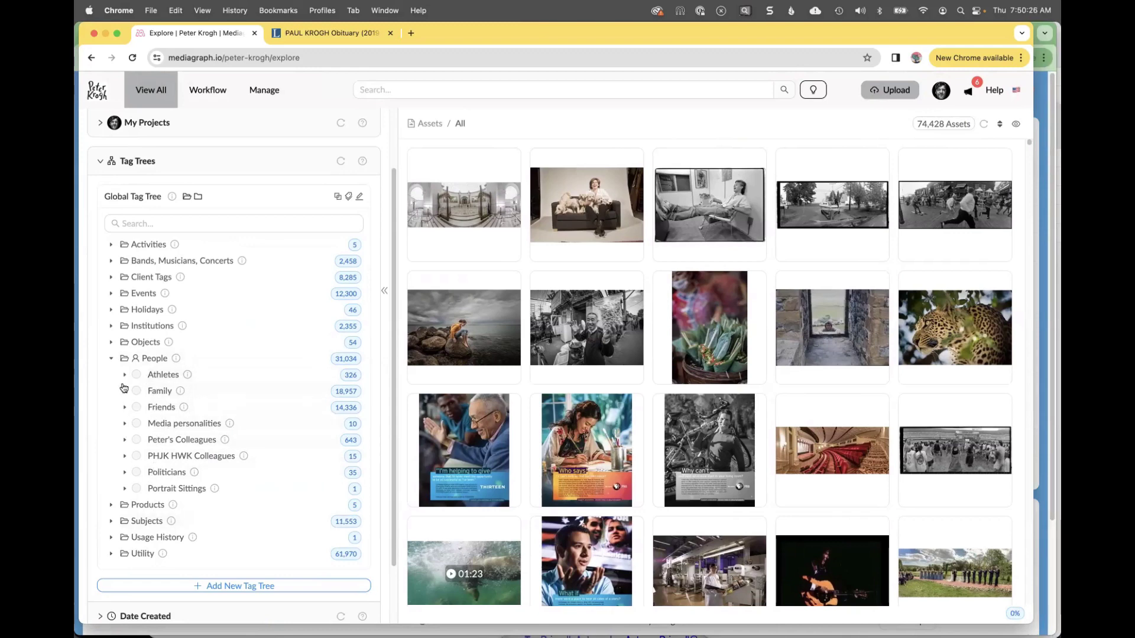
click(125, 392)
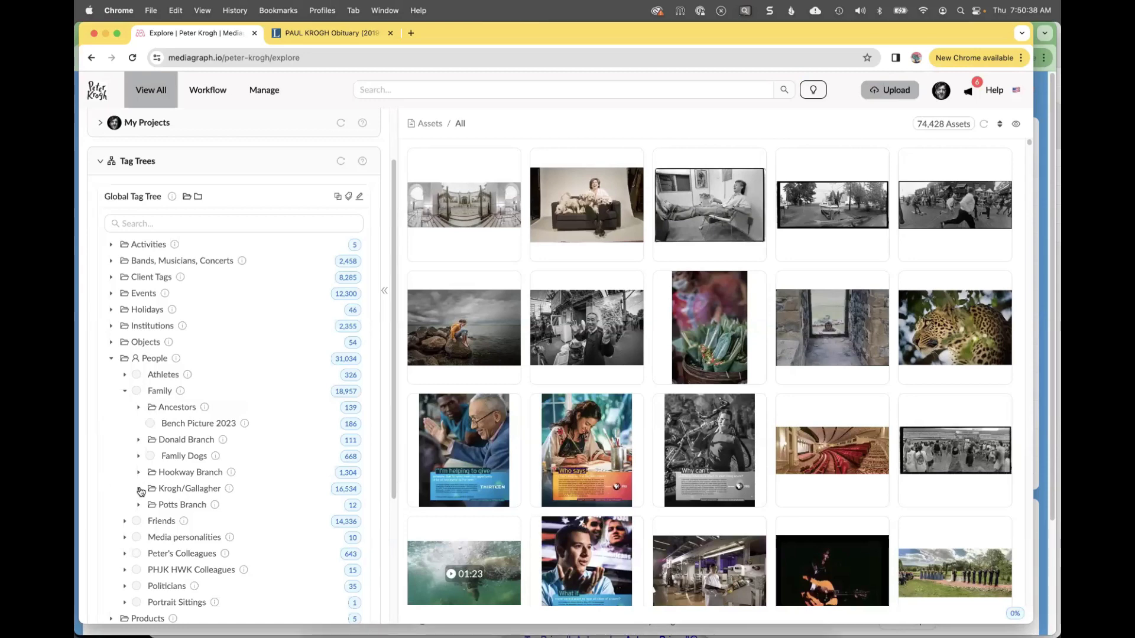
click(142, 489)
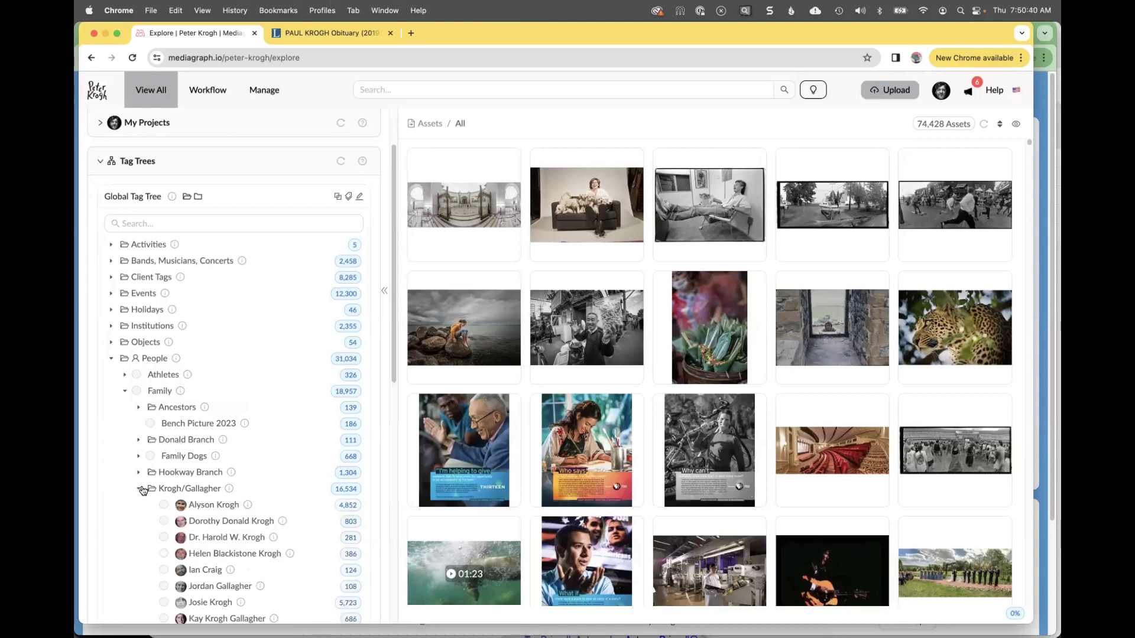
scroll(283, 503, down, 5)
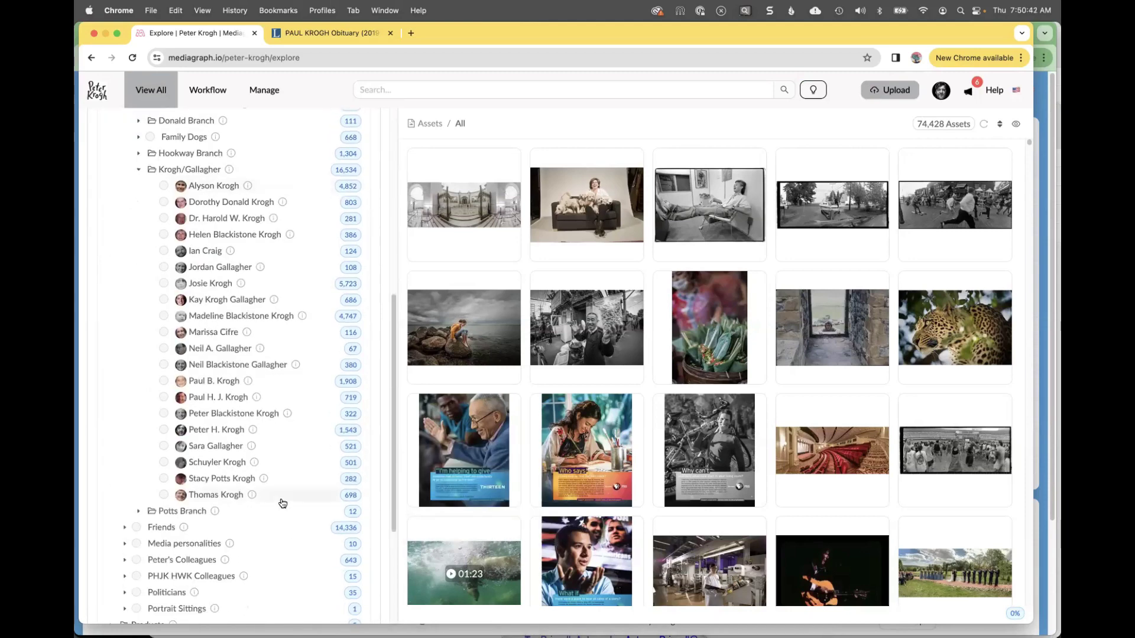
scroll(282, 503, up, 2)
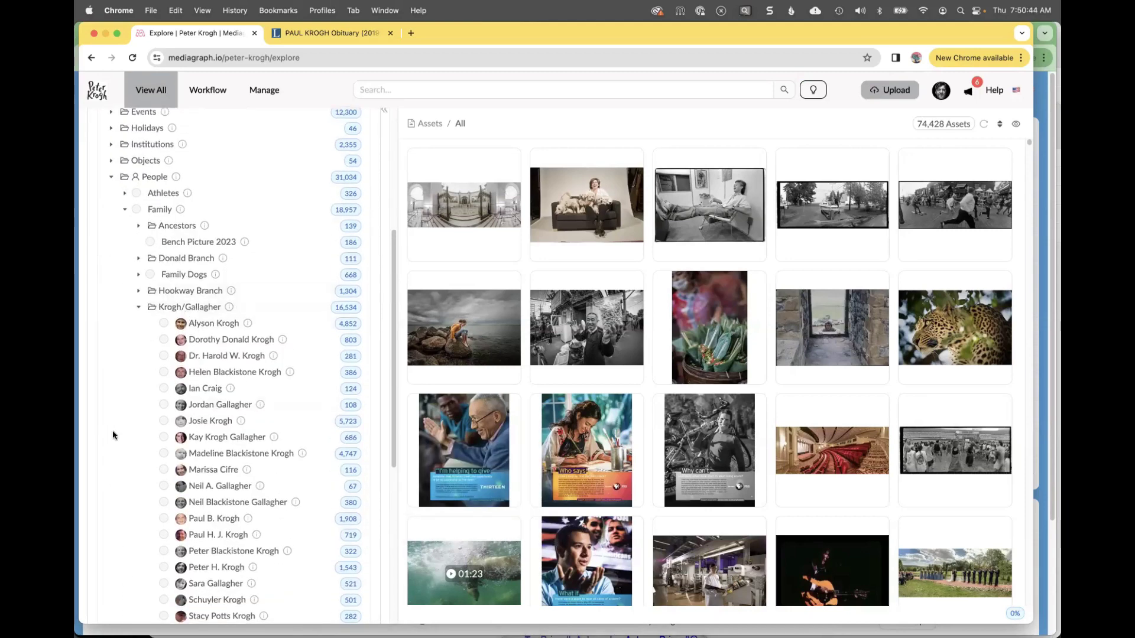
scroll(111, 436, down, 1)
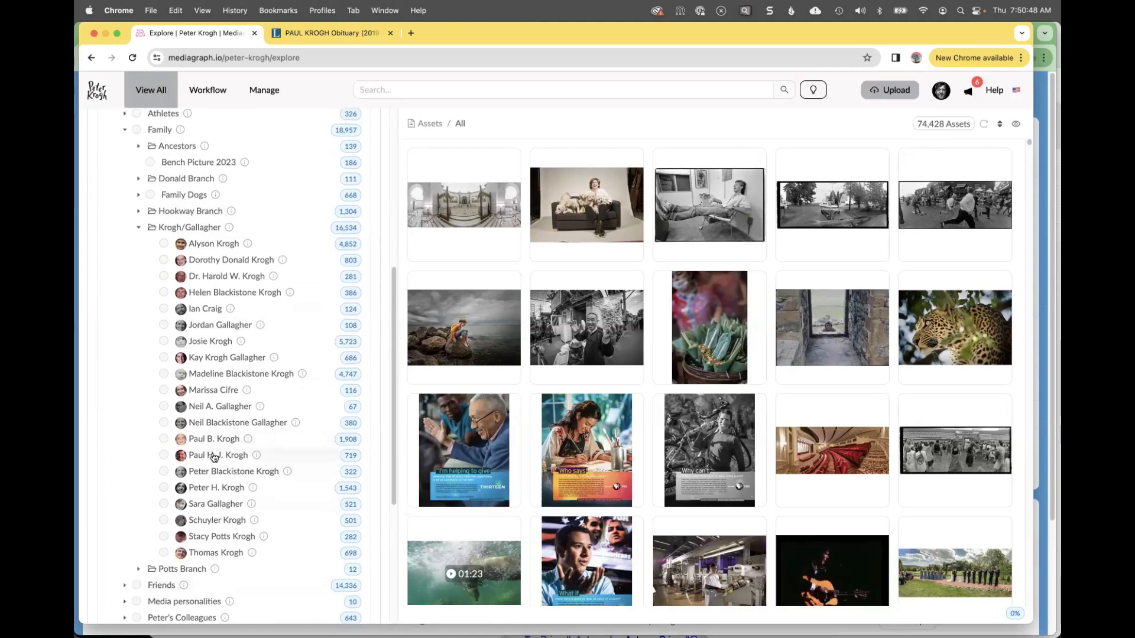
Filter the grid to one person's 719 tagged assets, browse them, and collapse the family branch.
click(347, 456)
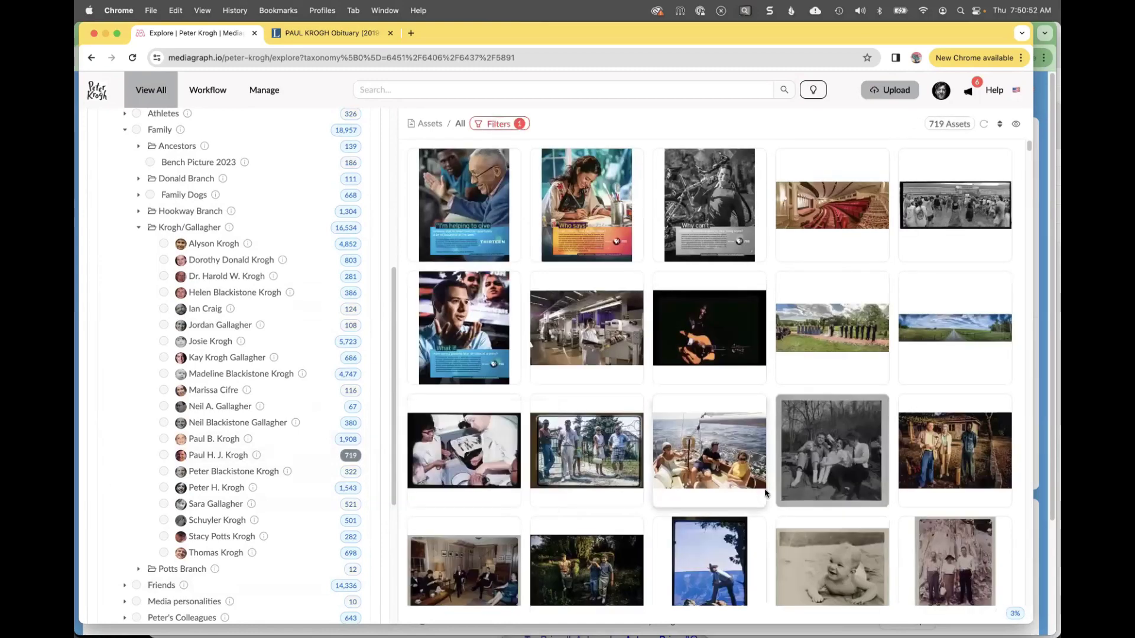
scroll(766, 492, down, 10)
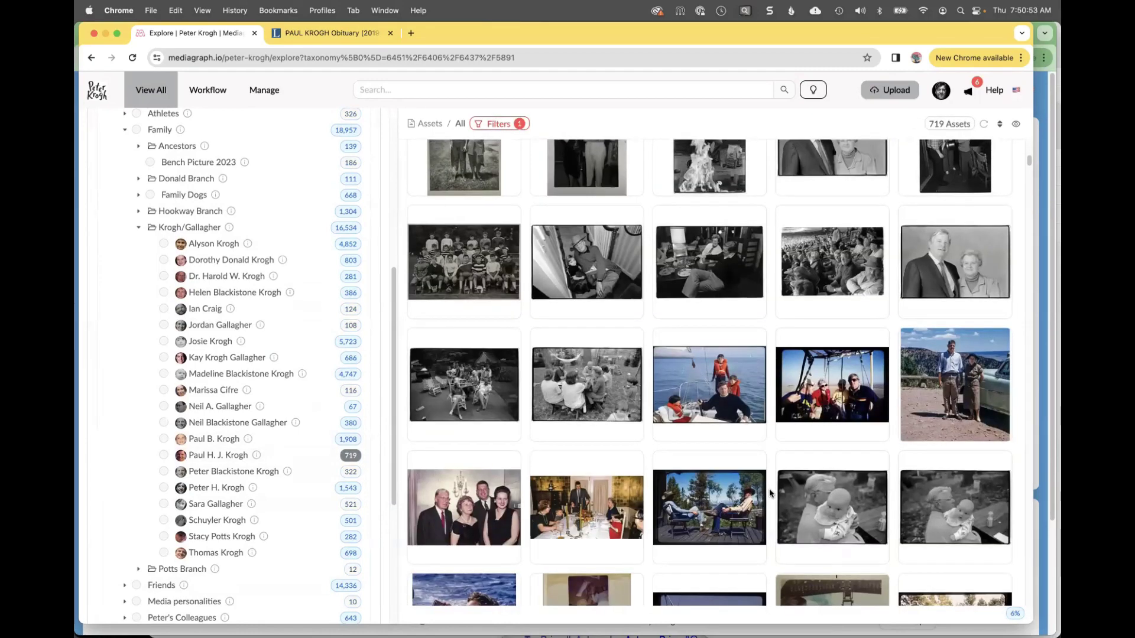
scroll(769, 492, down, 15)
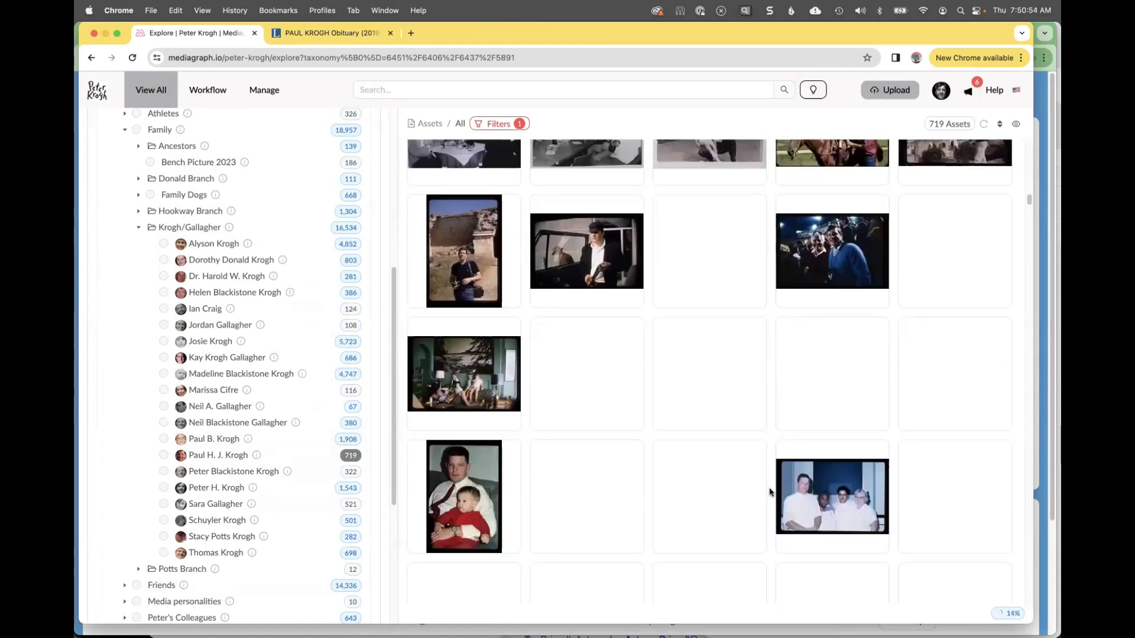
scroll(769, 492, down, 20)
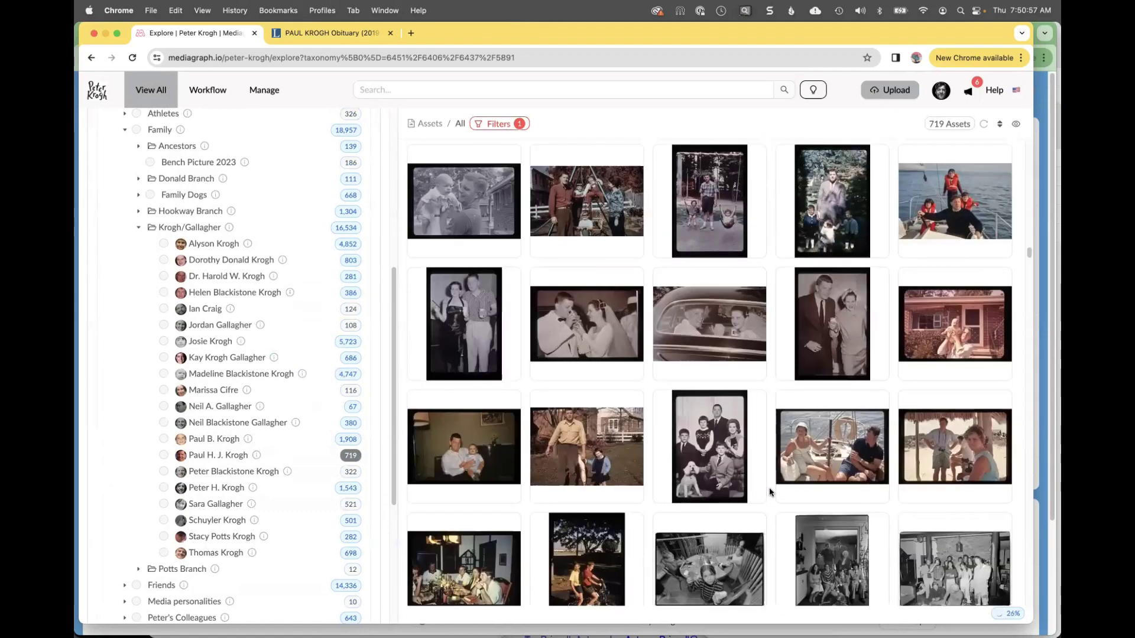
scroll(770, 493, down, 10)
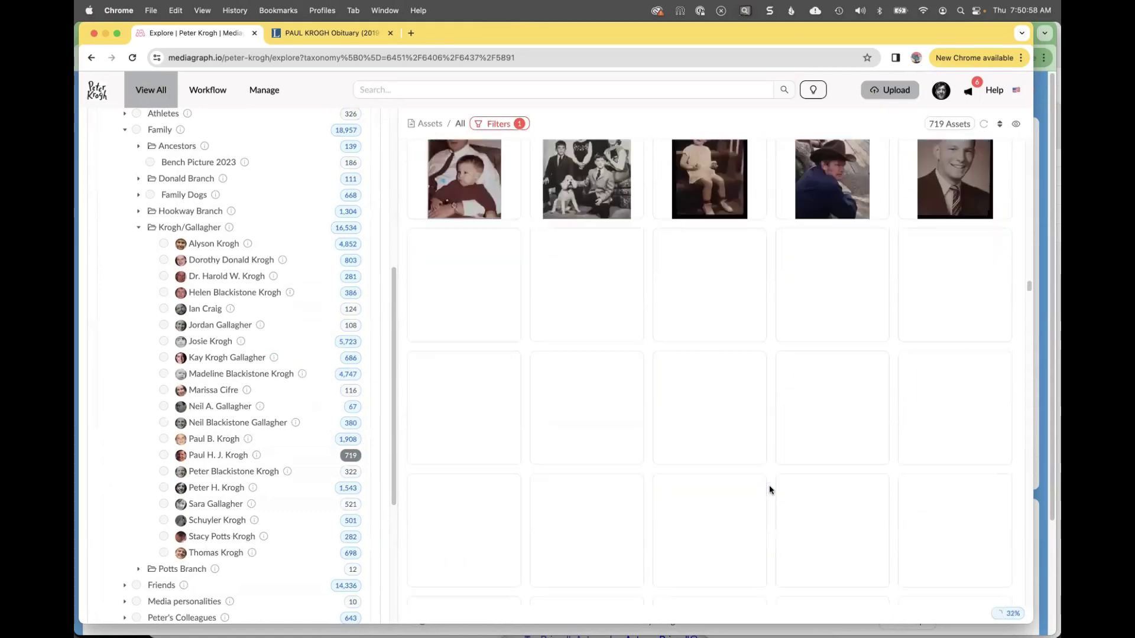
scroll(770, 490, down, 2)
scroll(770, 490, down, 15)
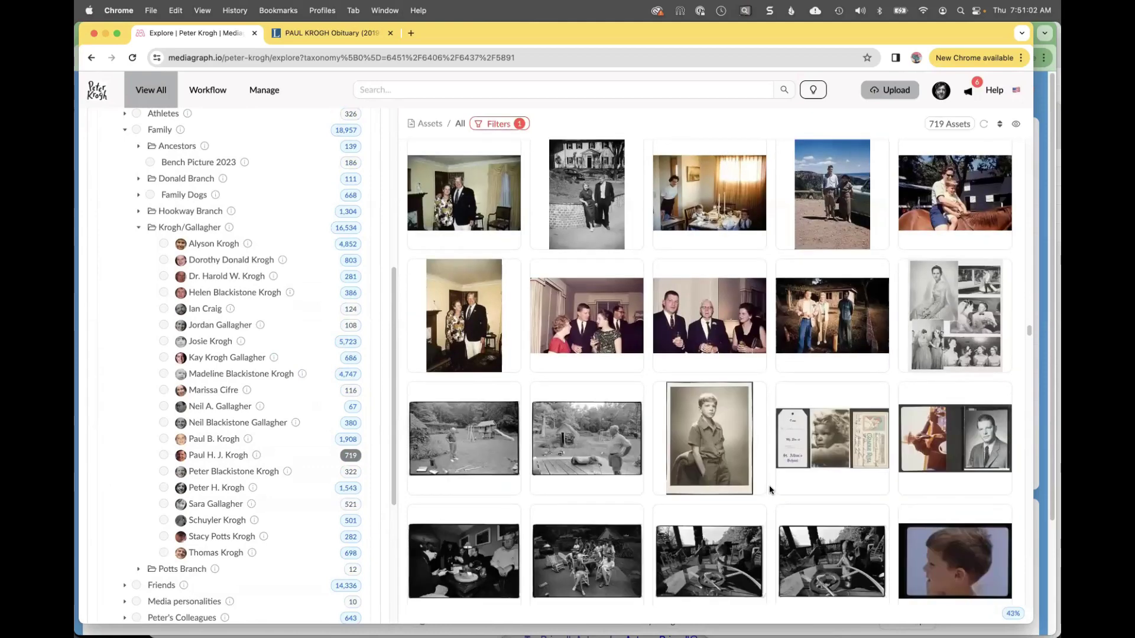
scroll(770, 487, down, 4)
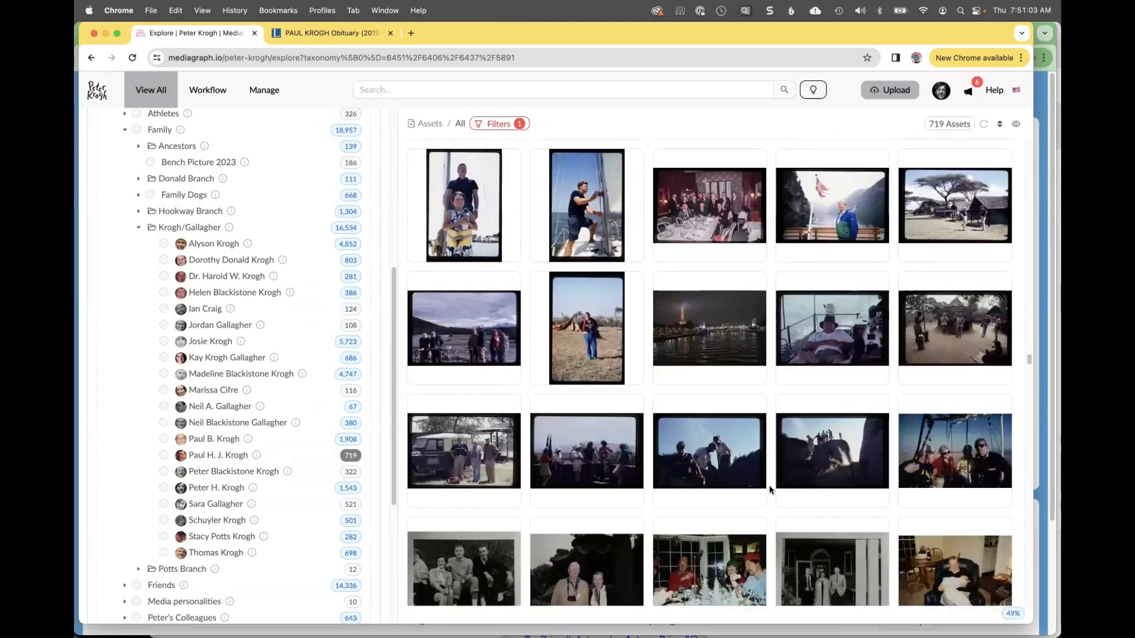
click(137, 229)
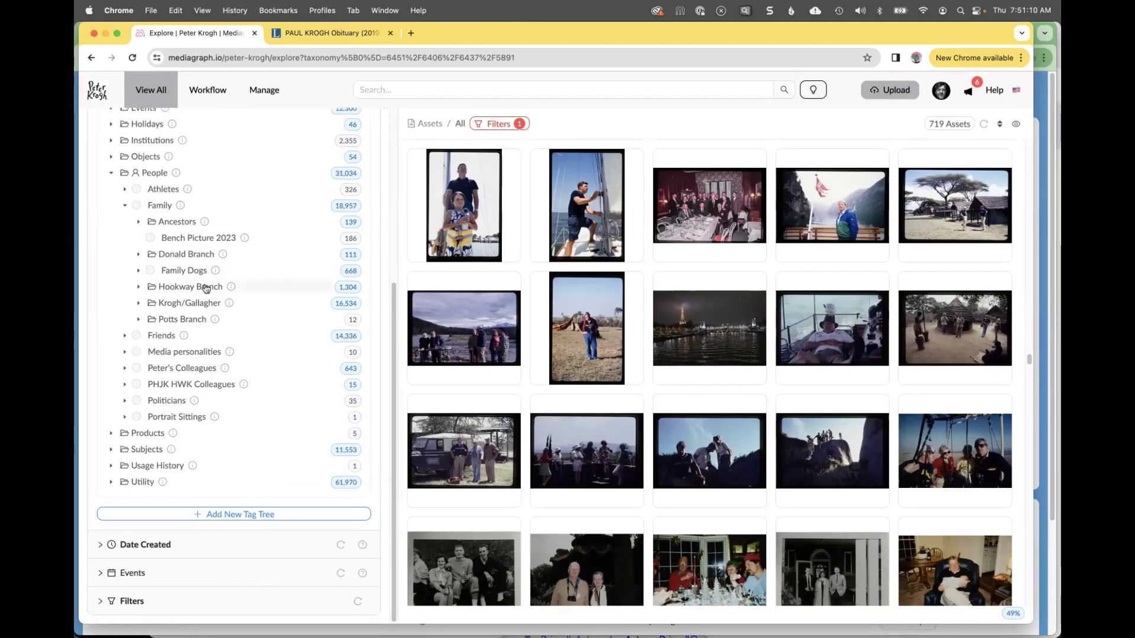
scroll(102, 290, up, 5)
click(165, 254)
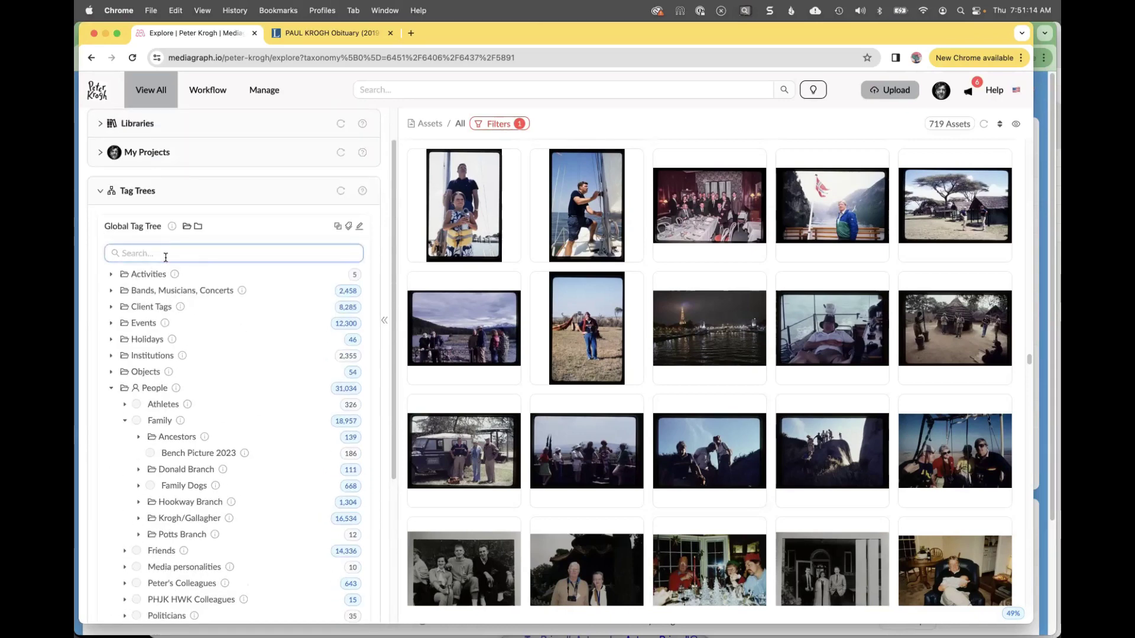
text(helen)
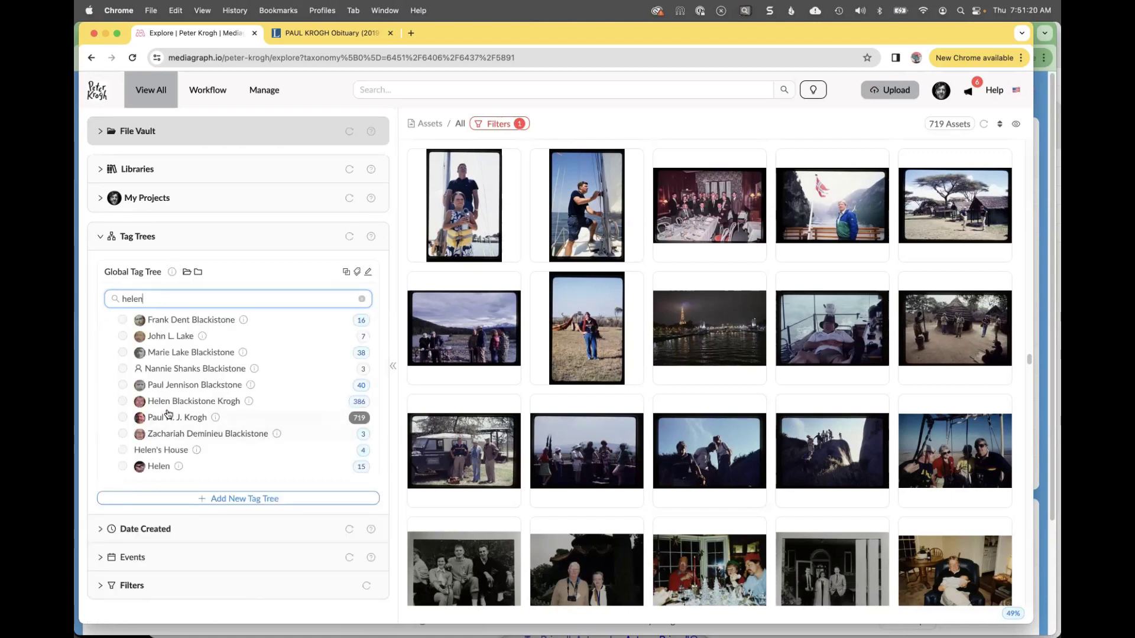
click(357, 404)
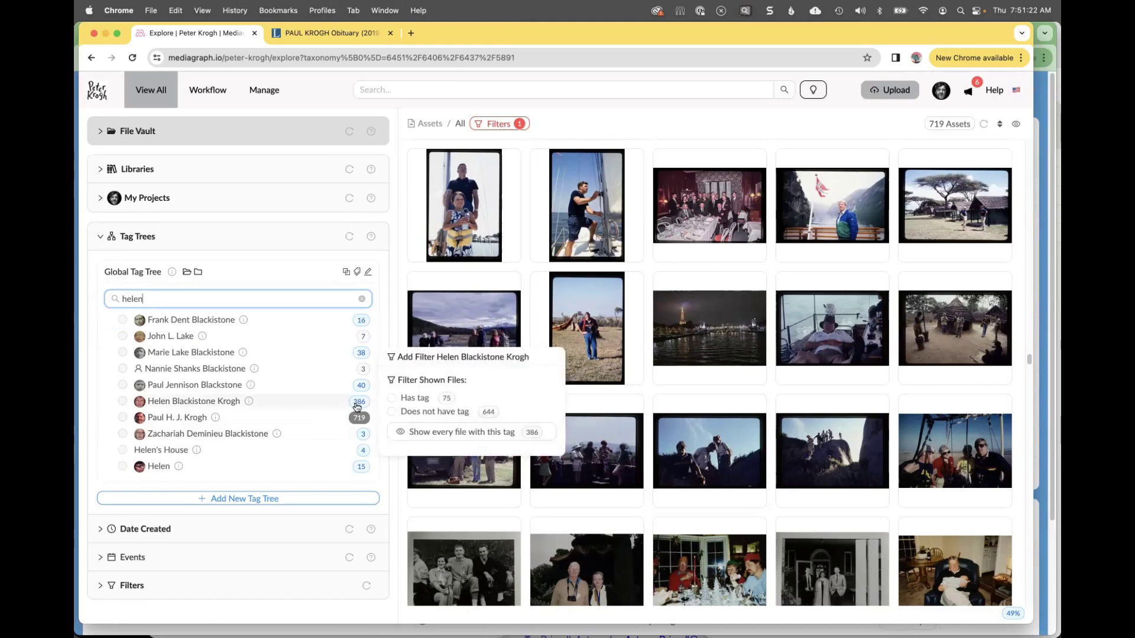
click(422, 433)
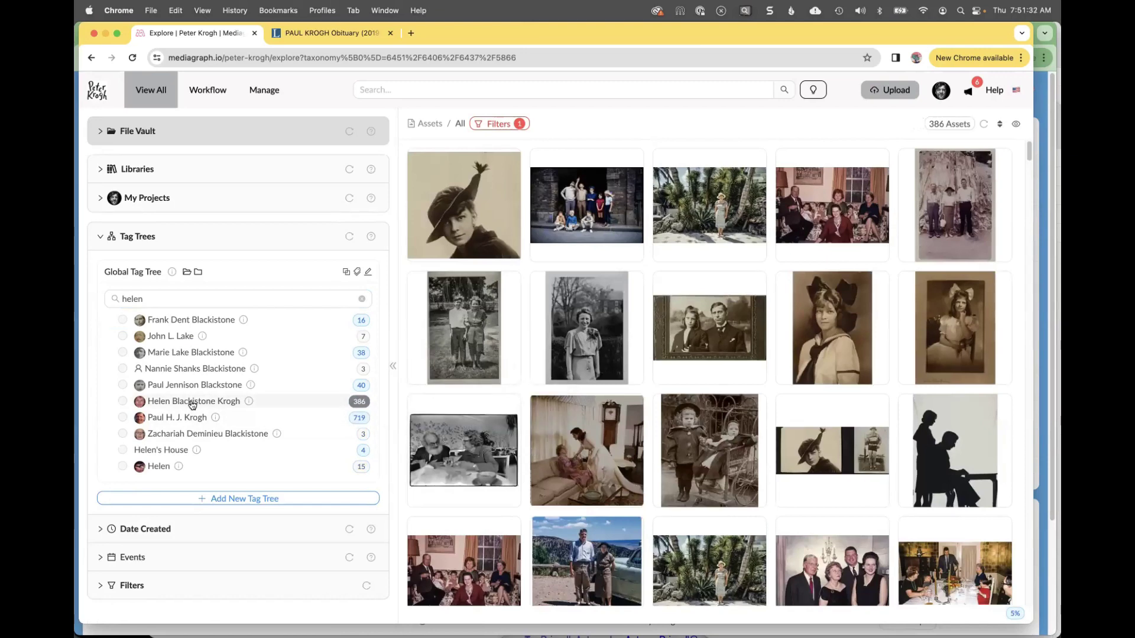
click(192, 401)
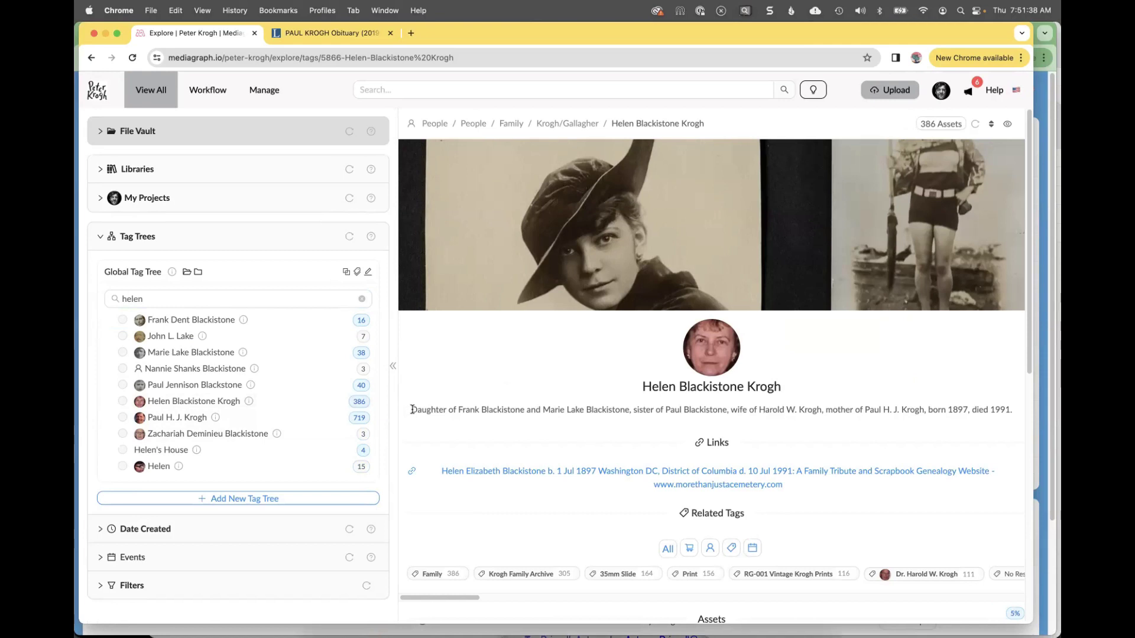
drag(412, 410, 1027, 409)
drag(634, 478, 617, 455)
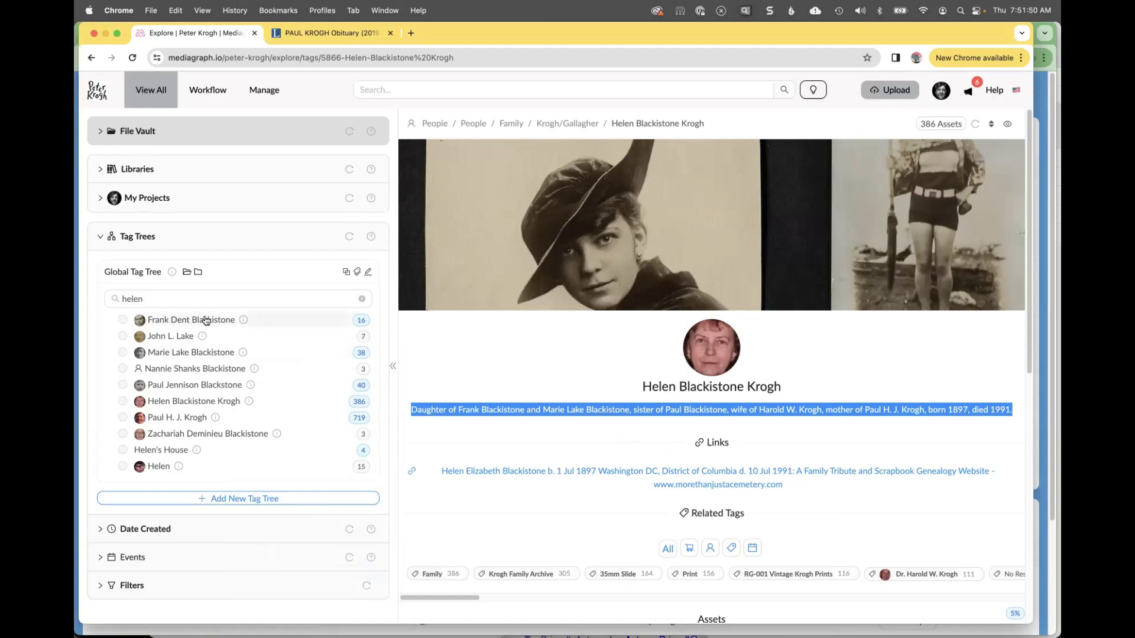
mouse_move(244, 320)
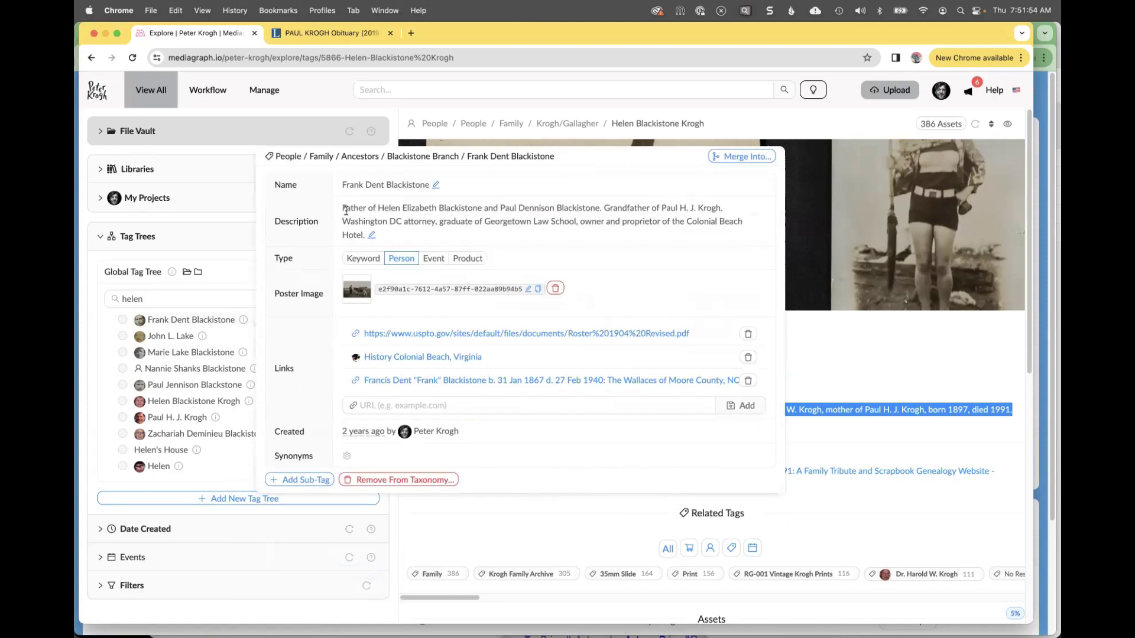
drag(344, 208, 489, 221)
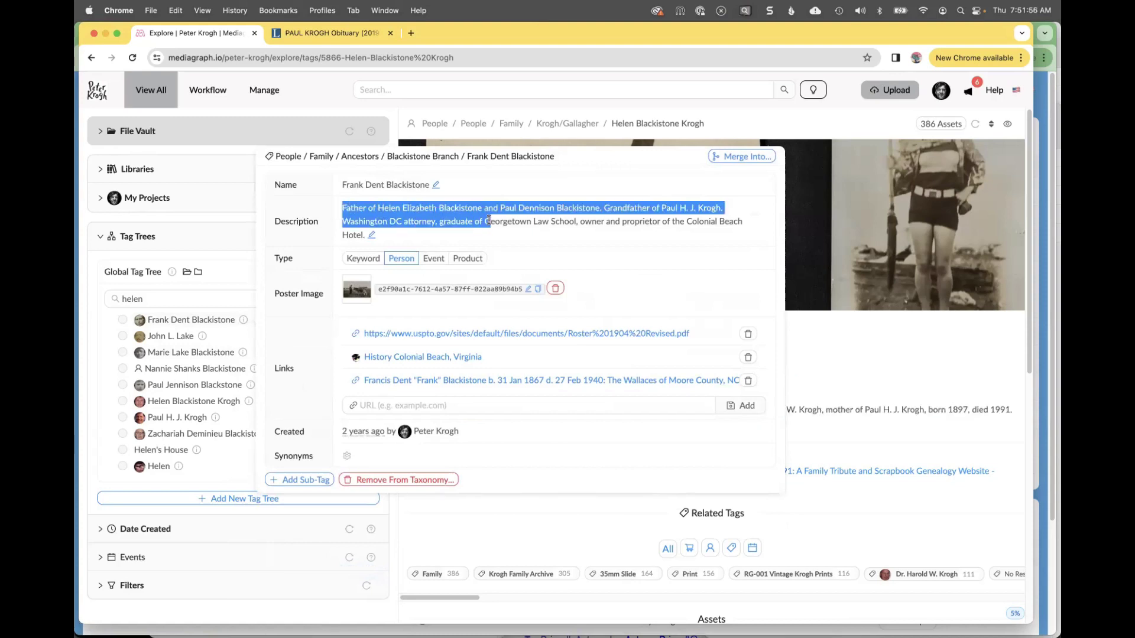
drag(489, 221, 503, 207)
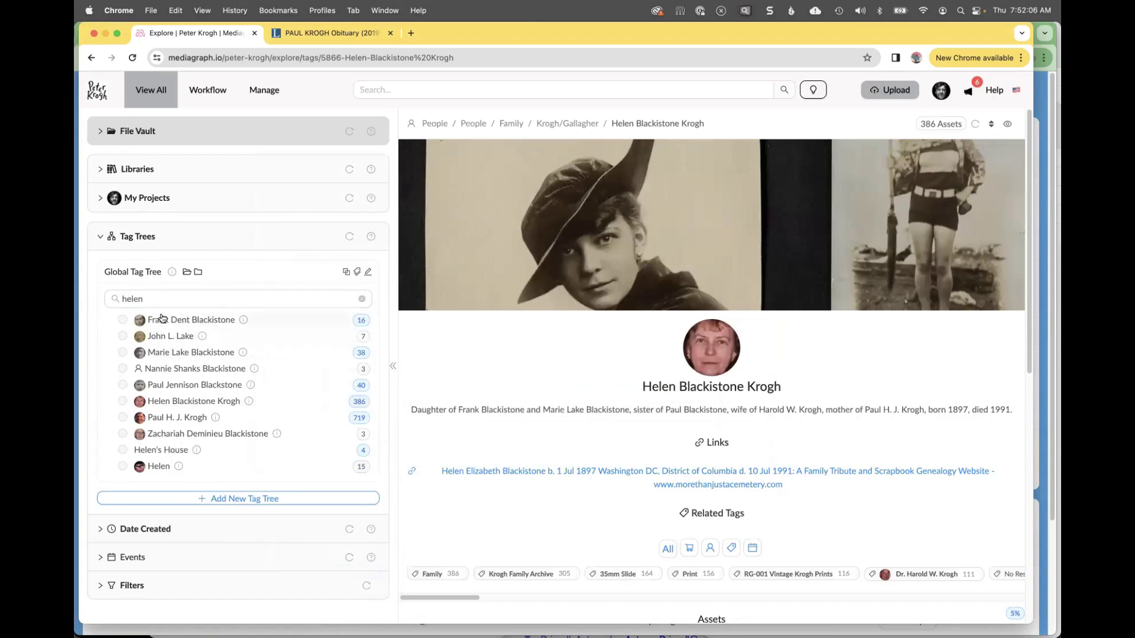
Search the tag tree for 'lando' to list the Landon person tags.
drag(146, 298, 80, 295)
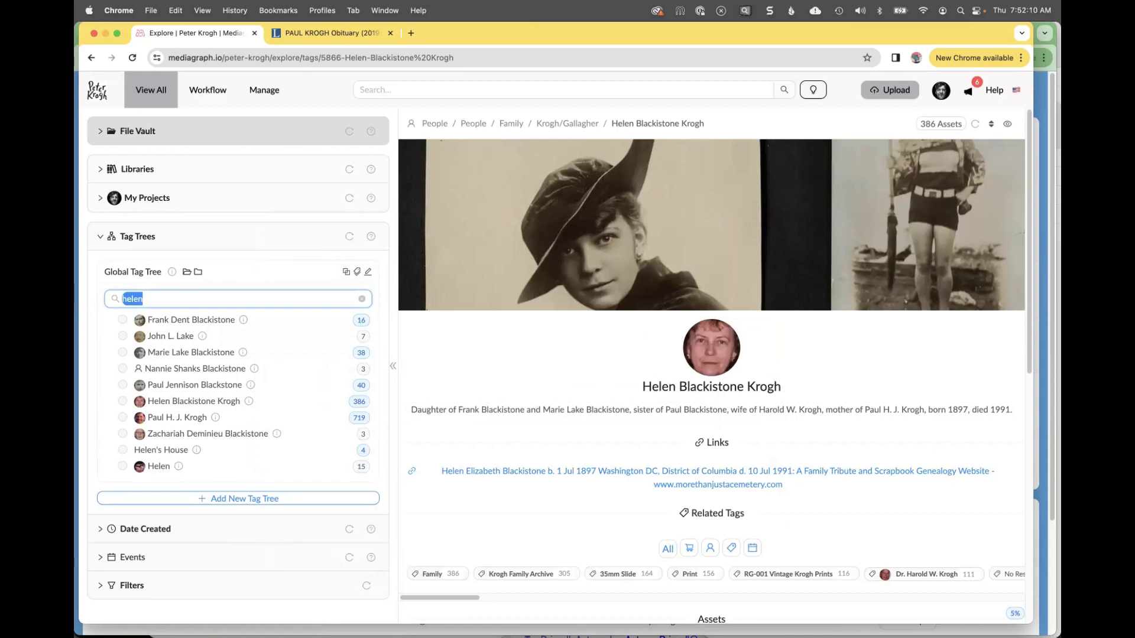
text(landon)
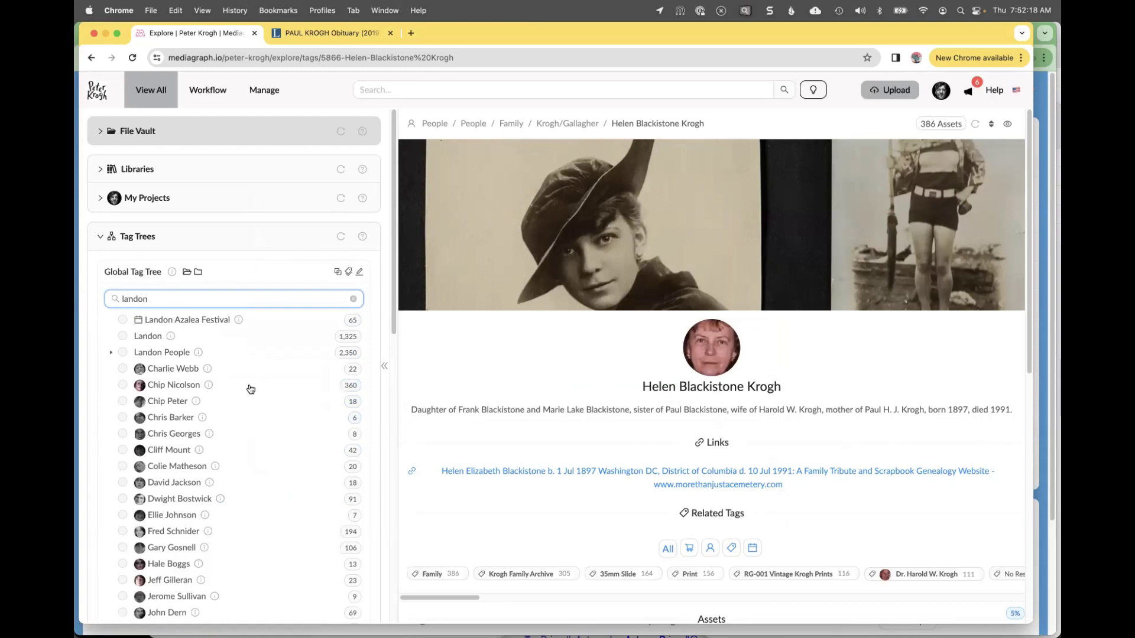
scroll(248, 387, down, 3)
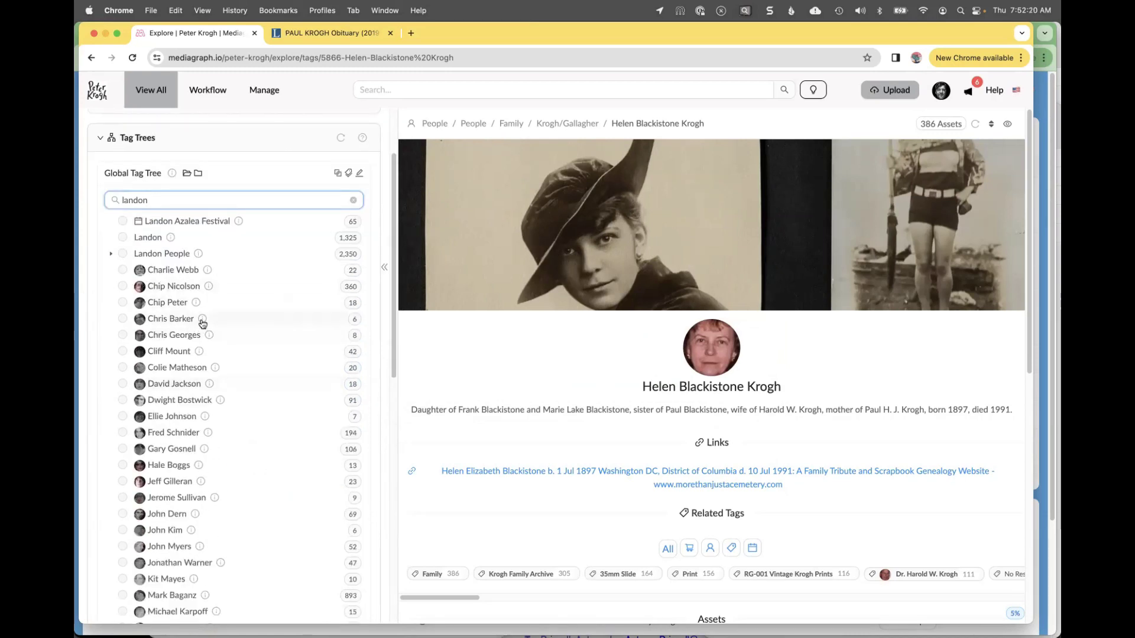
mouse_move(202, 323)
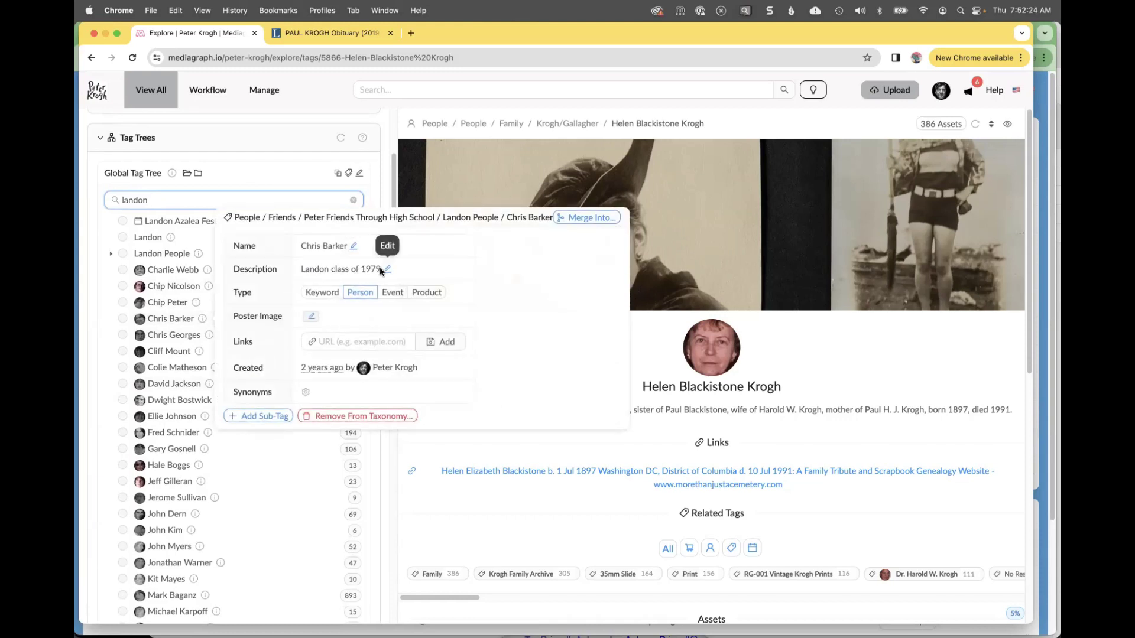
drag(378, 269, 297, 273)
key(super+c)
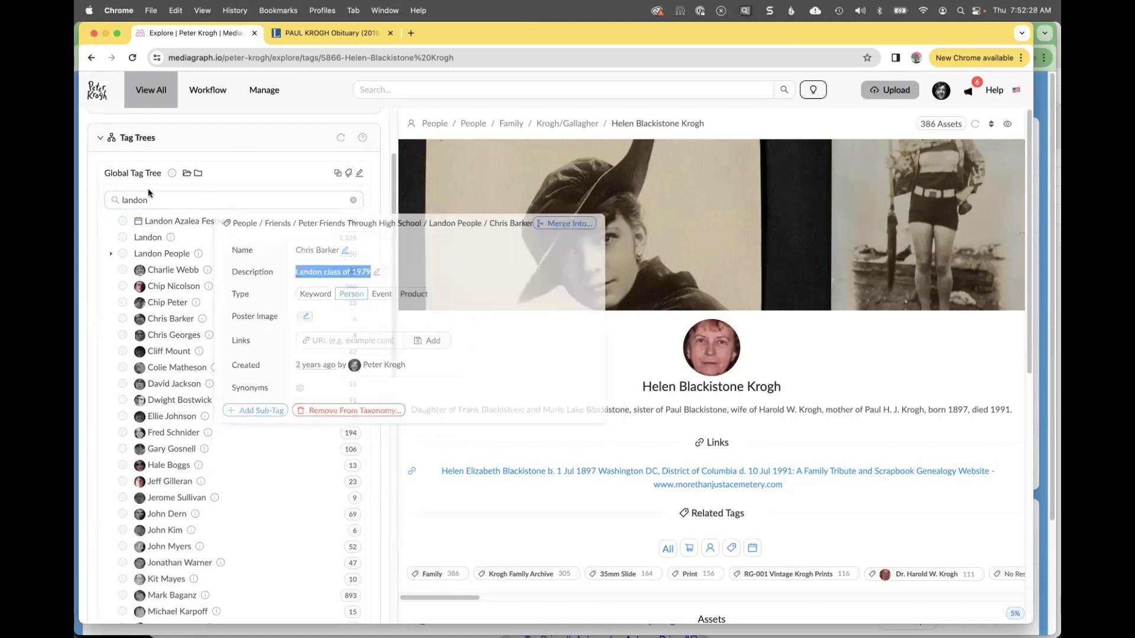
drag(159, 195, 94, 195)
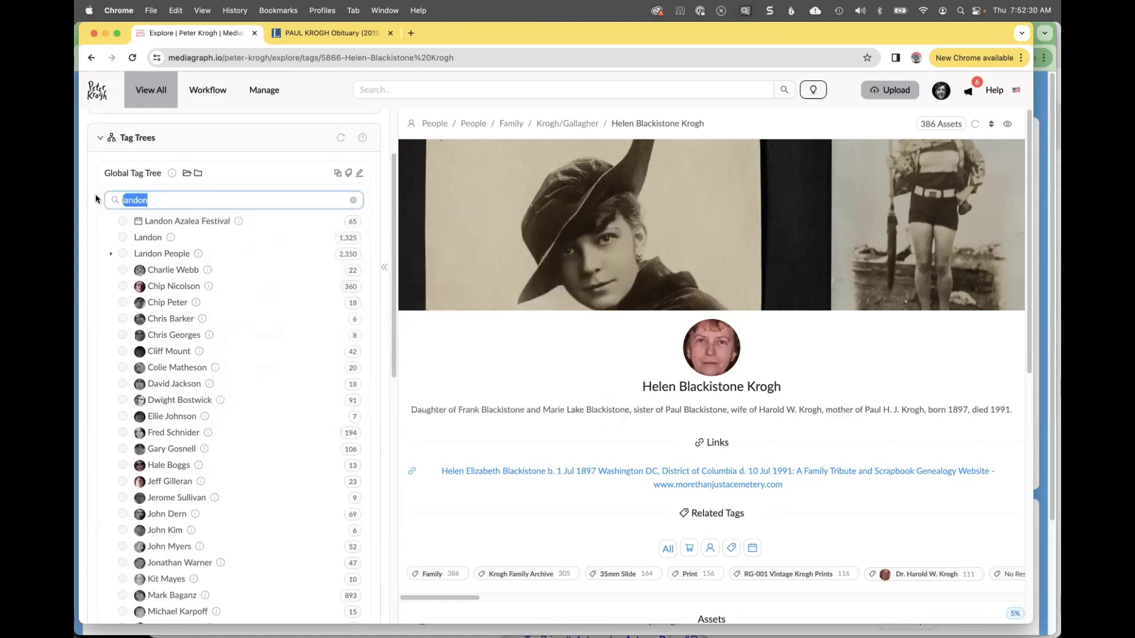
key(super+v)
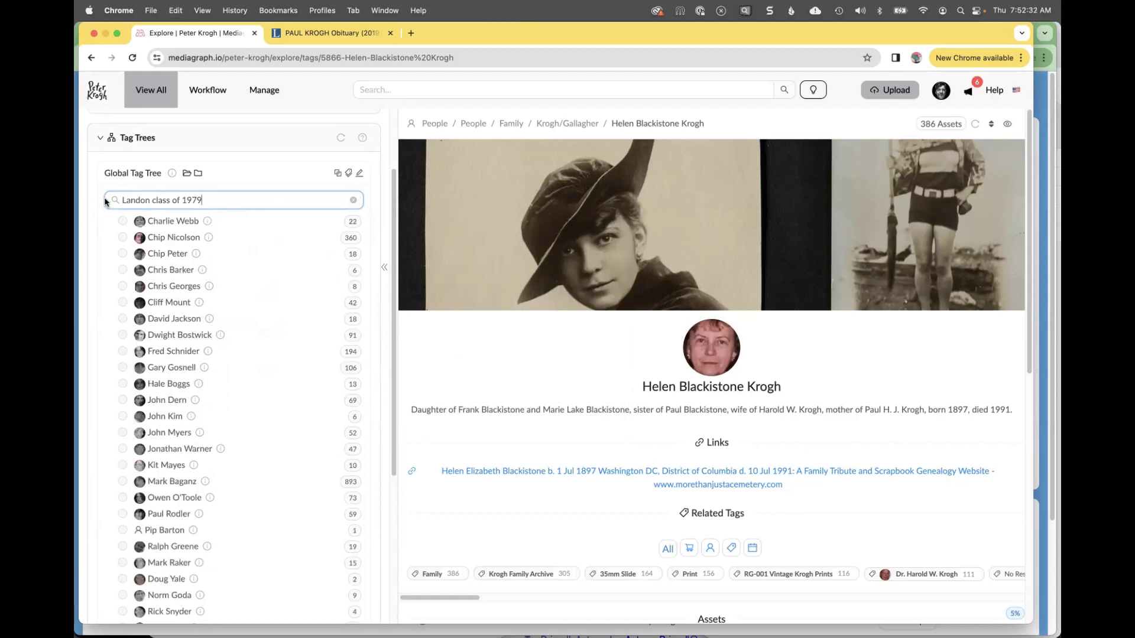
scroll(247, 402, down, 5)
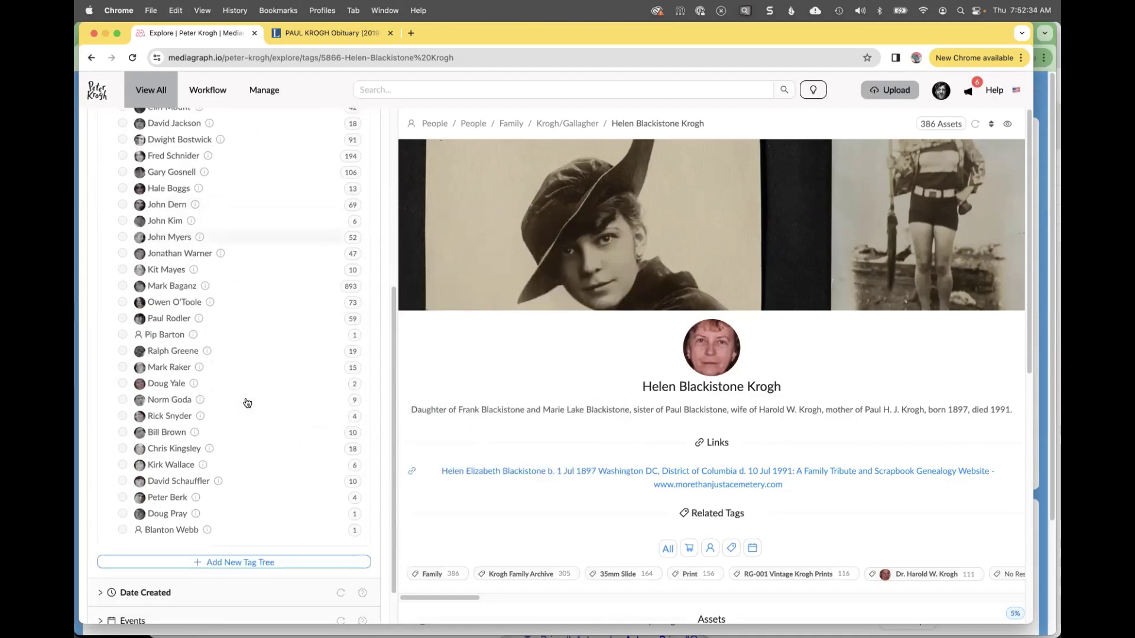
scroll(247, 402, up, 4)
scroll(247, 403, up, 2)
scroll(248, 403, down, 5)
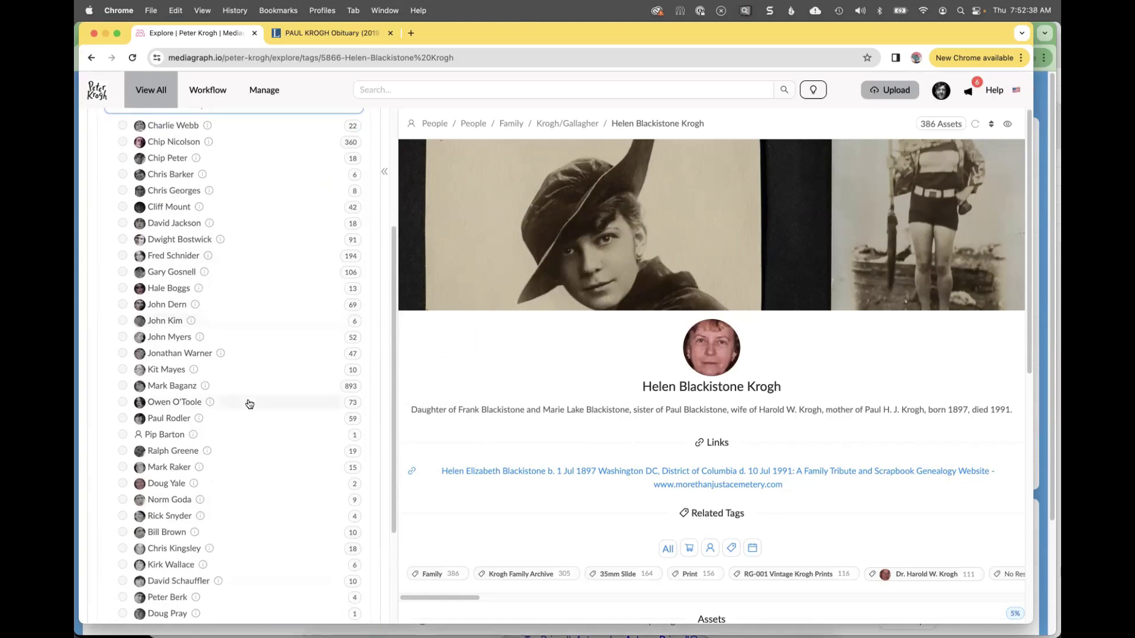
scroll(249, 404, down, 2)
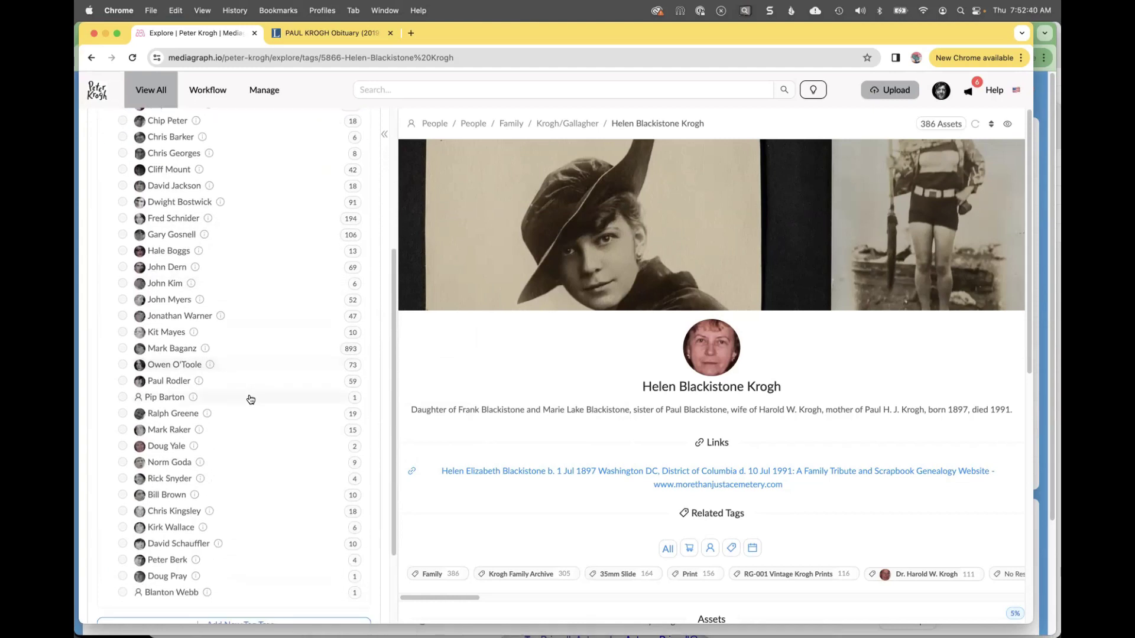
scroll(251, 397, up, 5)
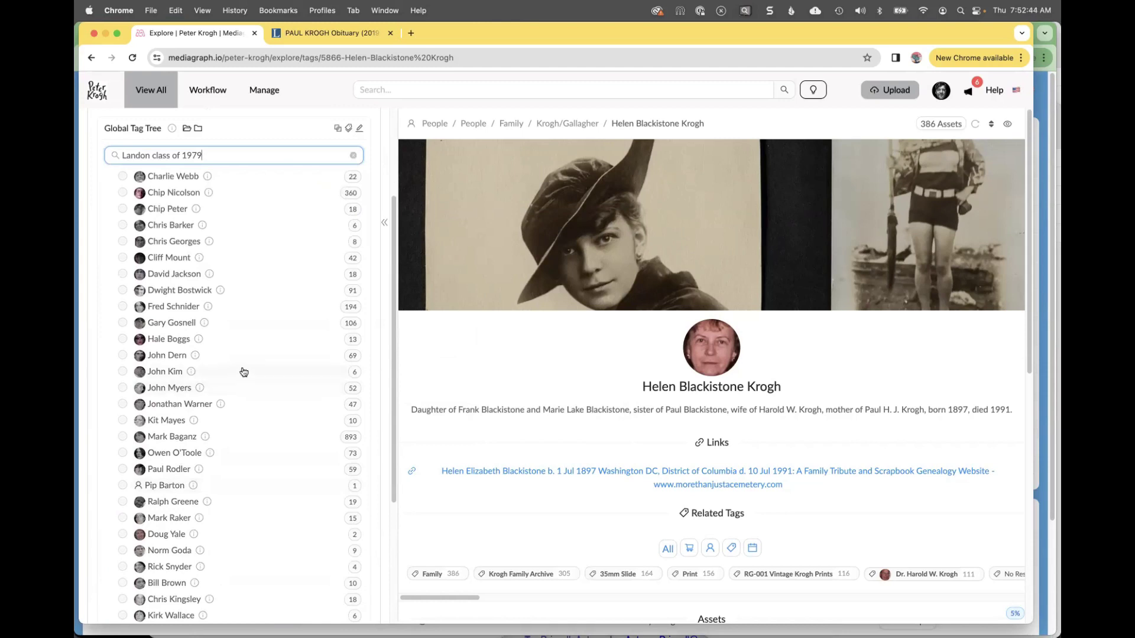
click(350, 193)
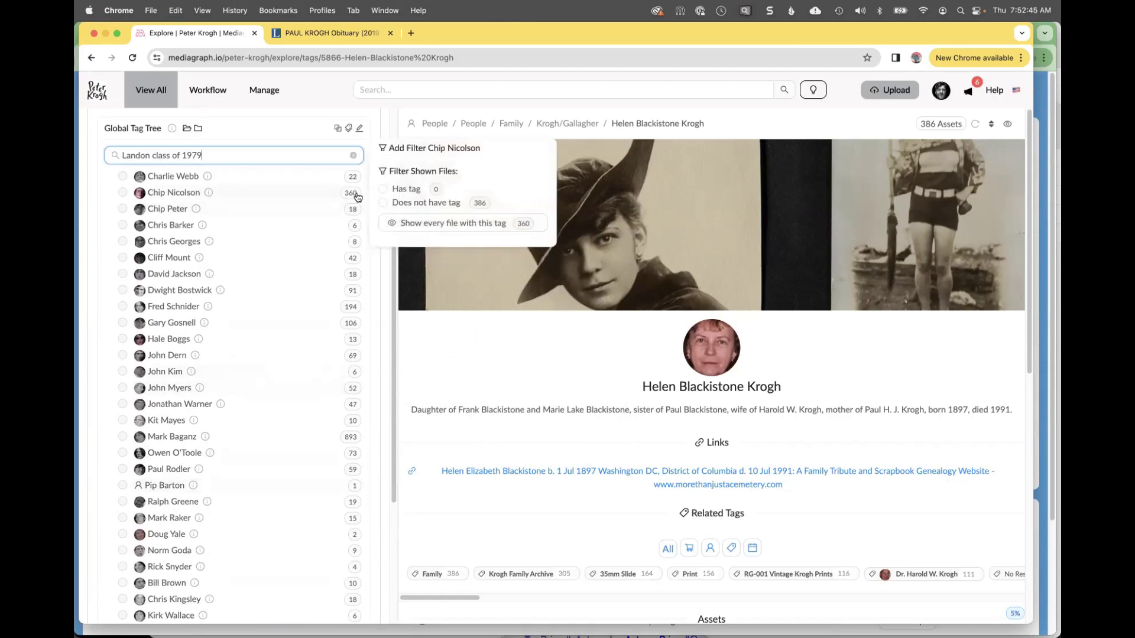
click(466, 226)
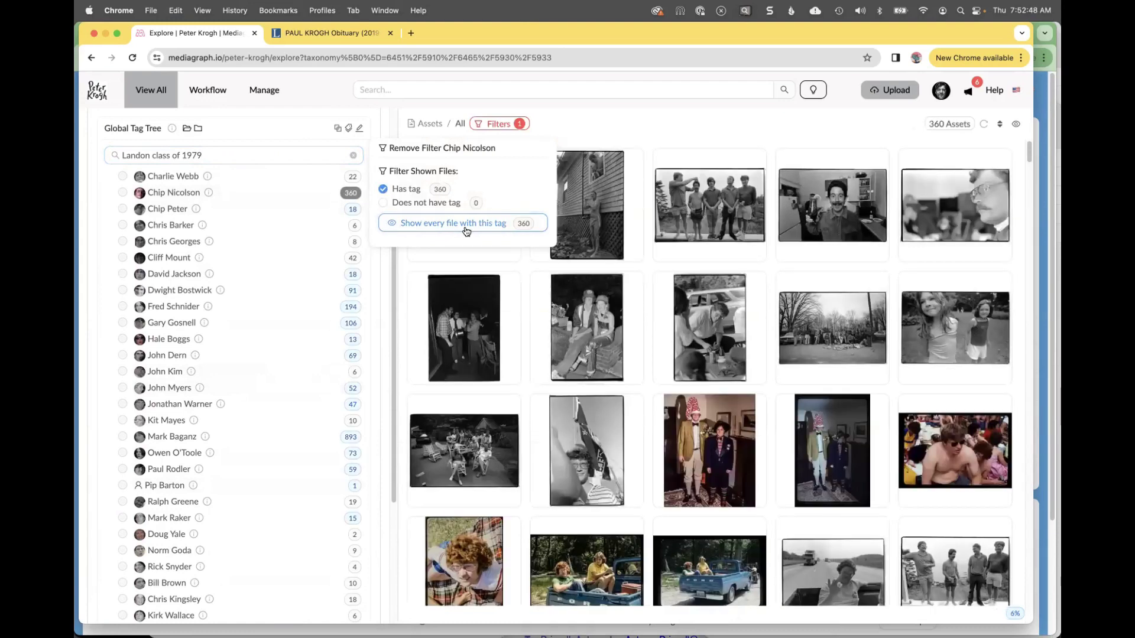
click(353, 209)
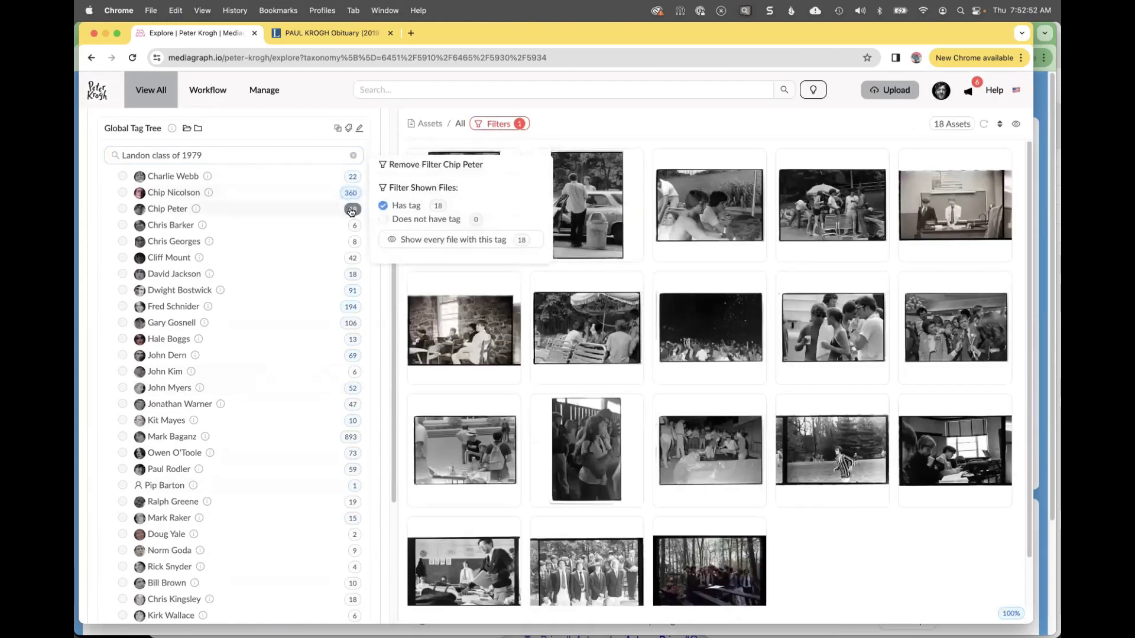
click(354, 229)
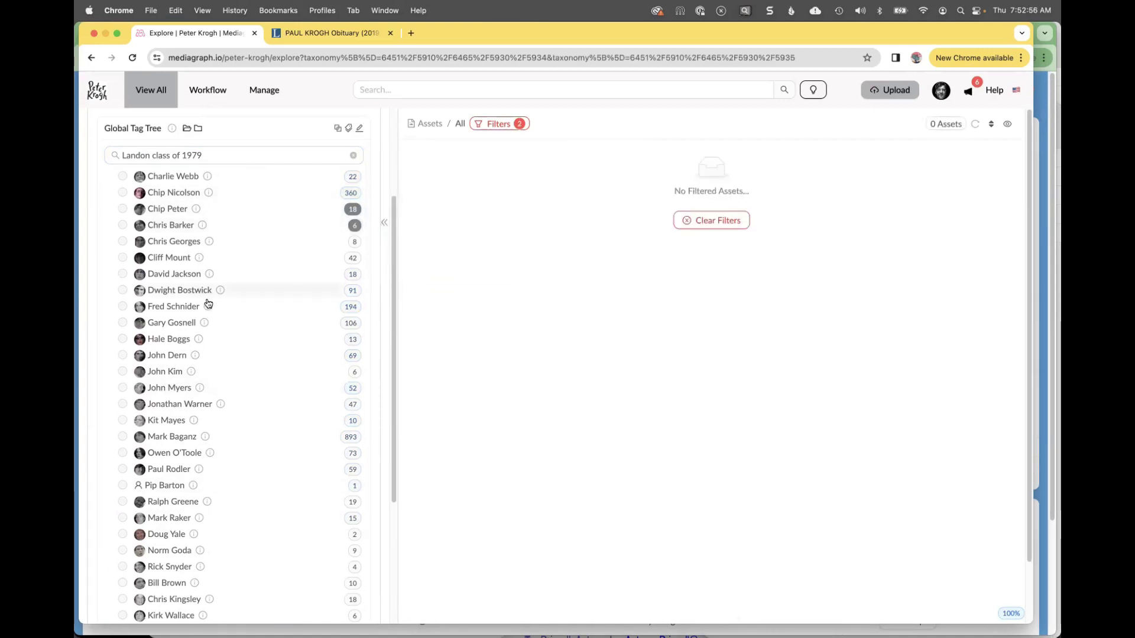
mouse_move(350, 197)
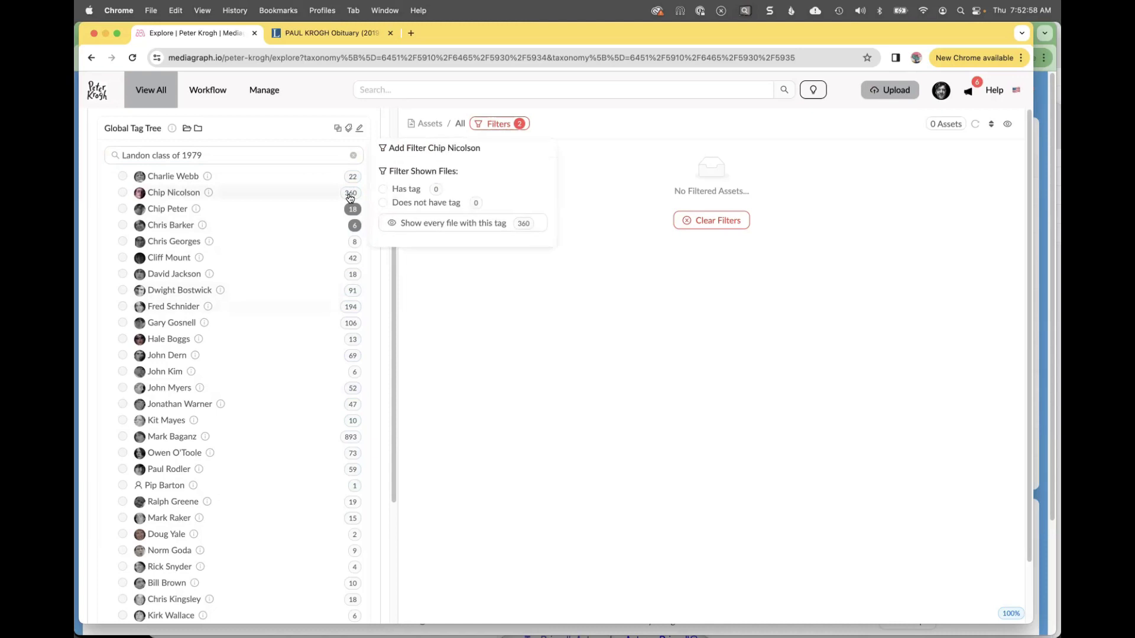
click(155, 195)
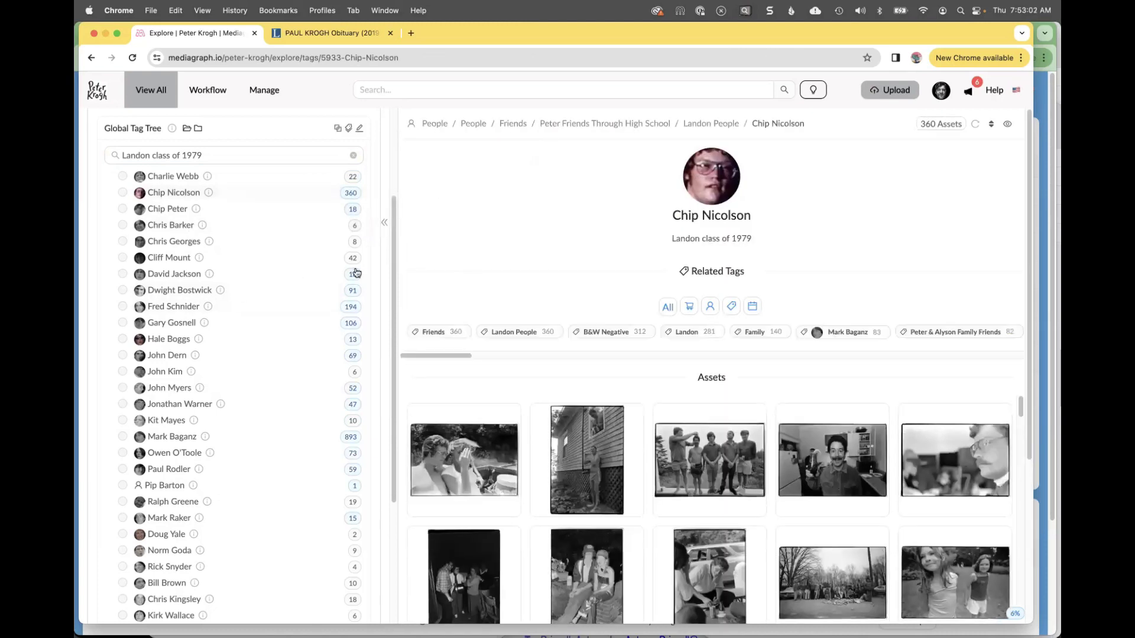
click(710, 307)
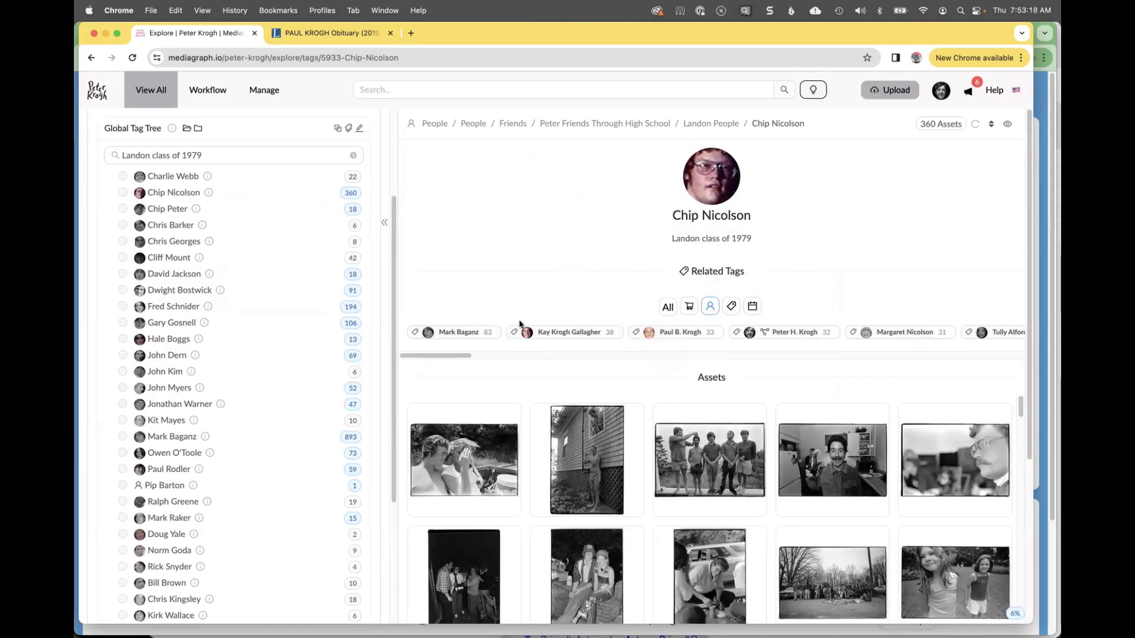
click(453, 334)
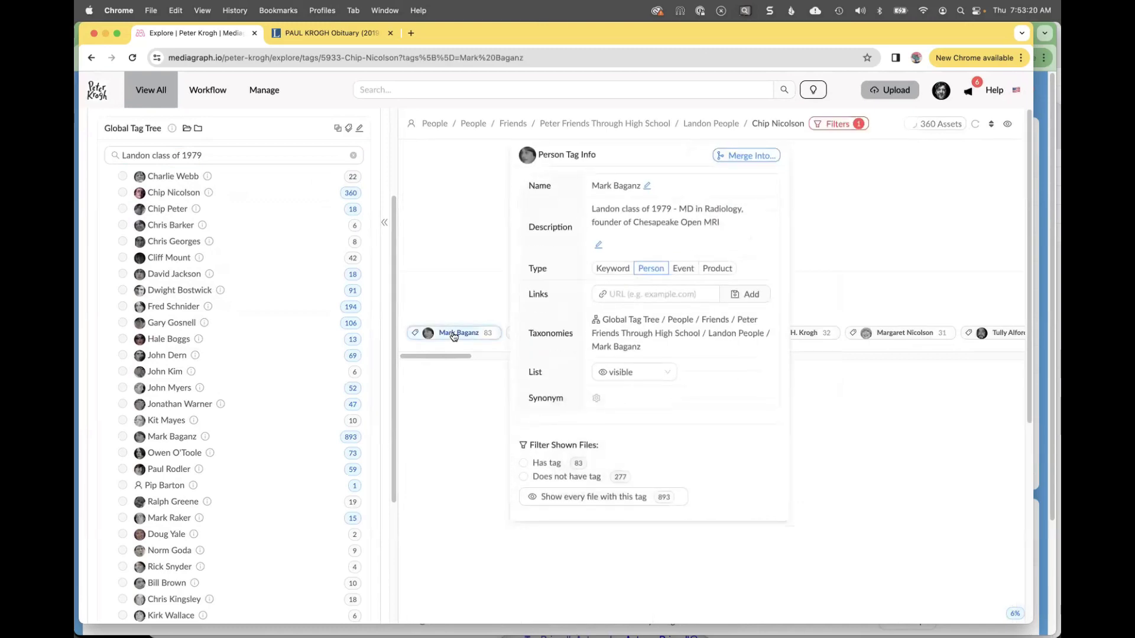
scroll(643, 430, down, 2)
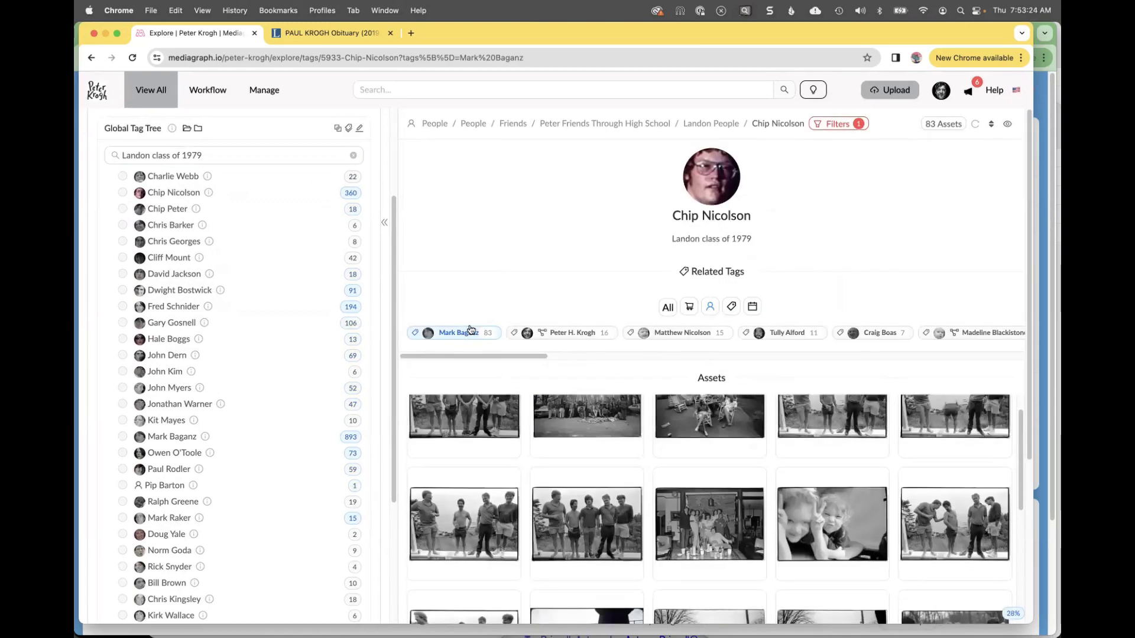
click(789, 332)
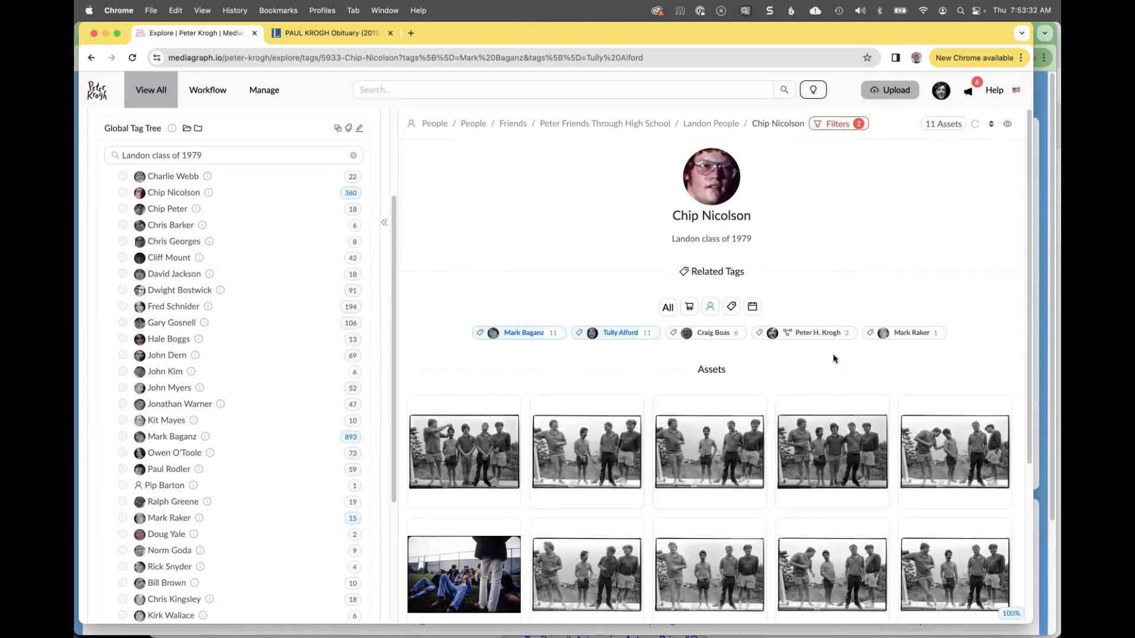
click(820, 334)
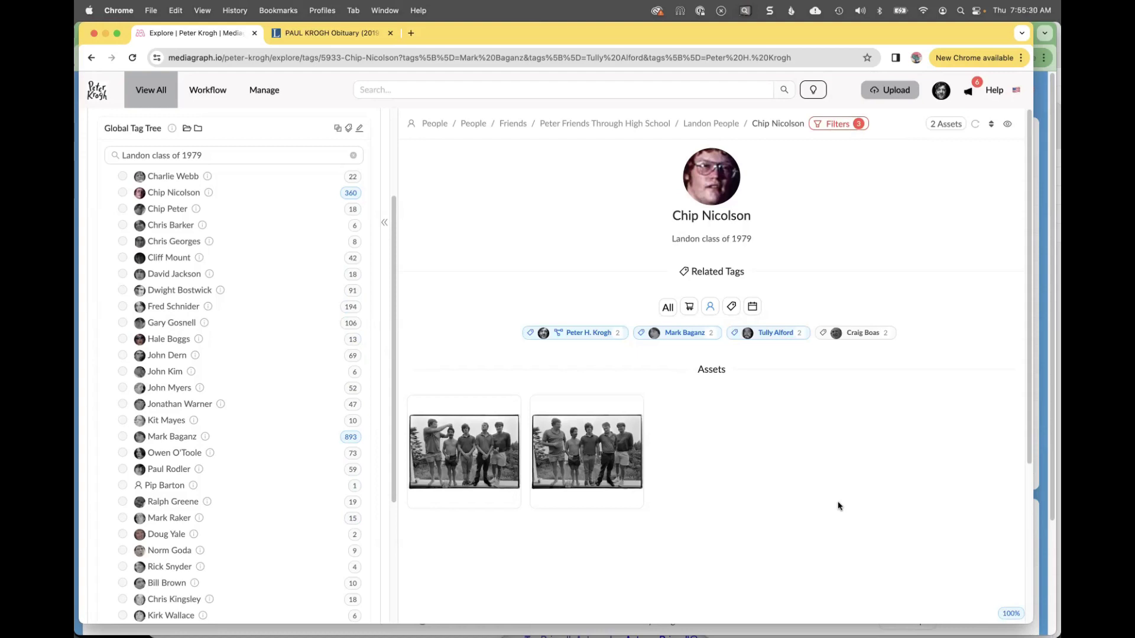
key(super+Tab)
key(super+Tab)
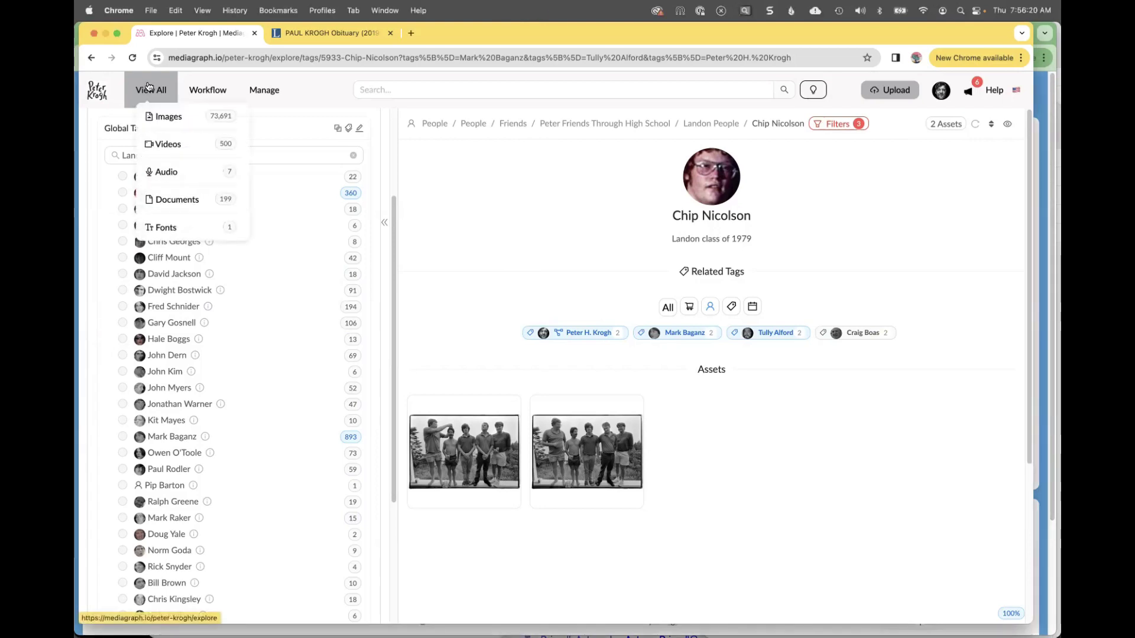
Search the whole asset library for 'artificial'.
click(148, 86)
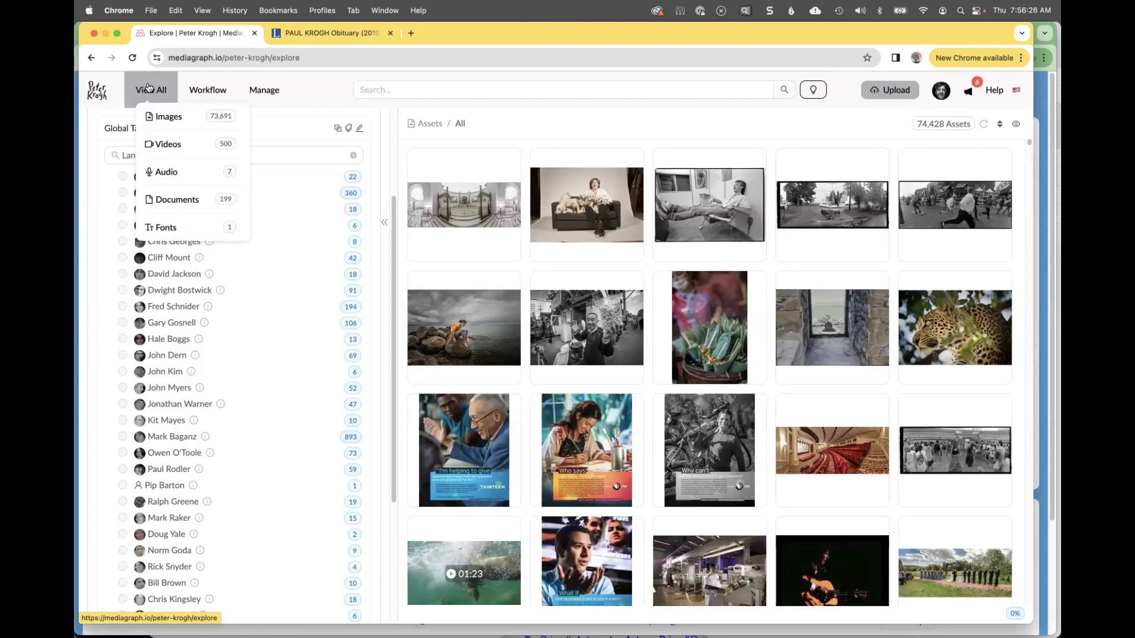
click(373, 84)
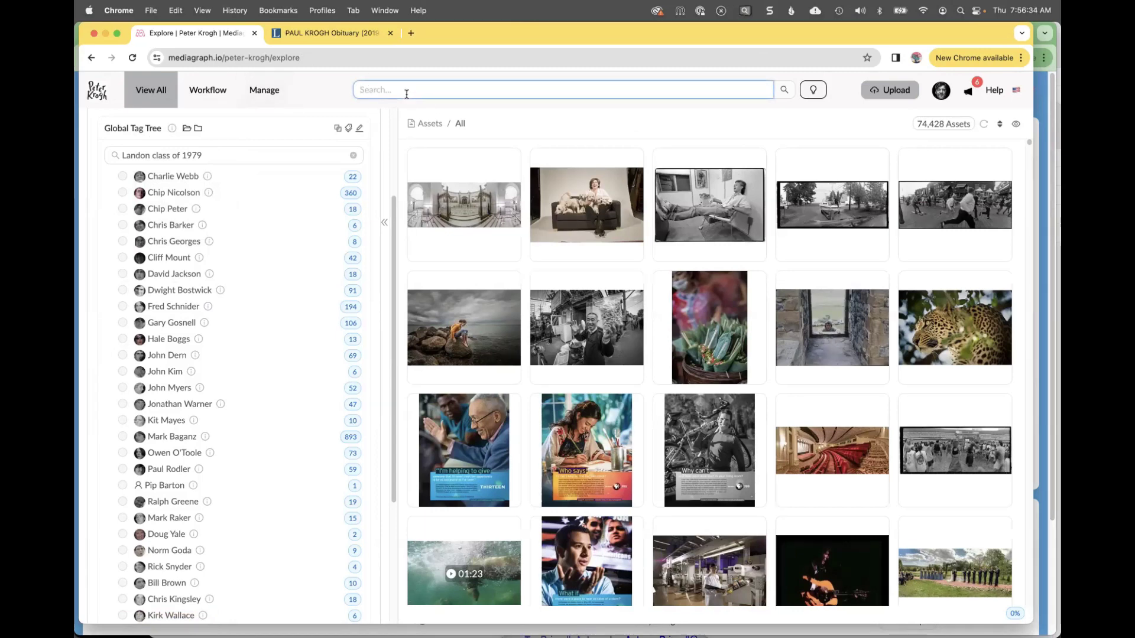
text(a)
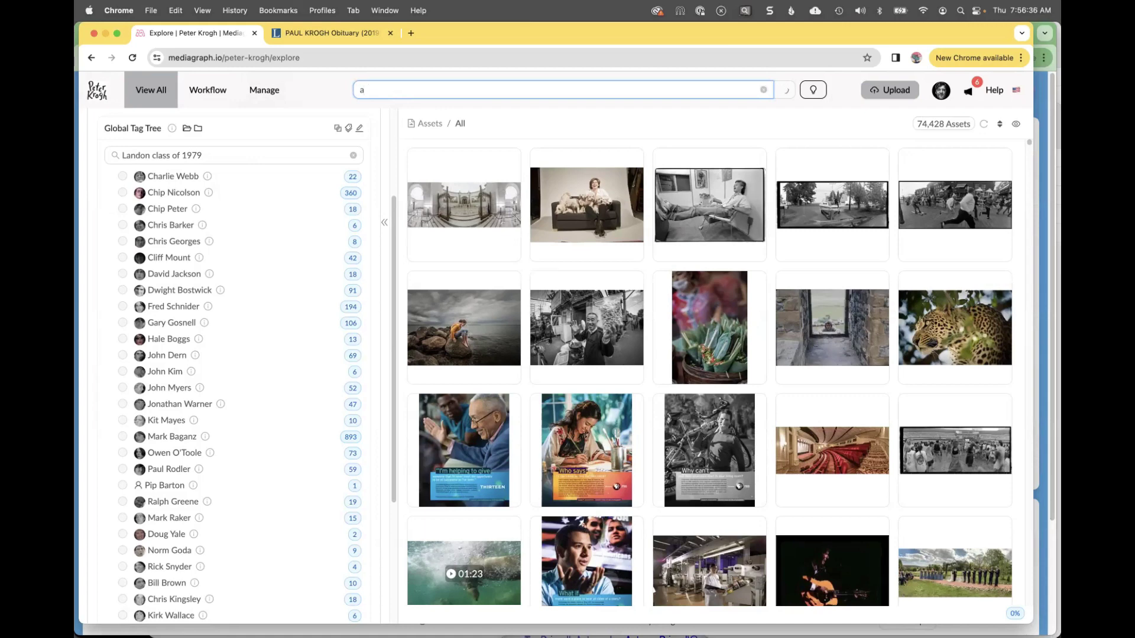
text(rtificial)
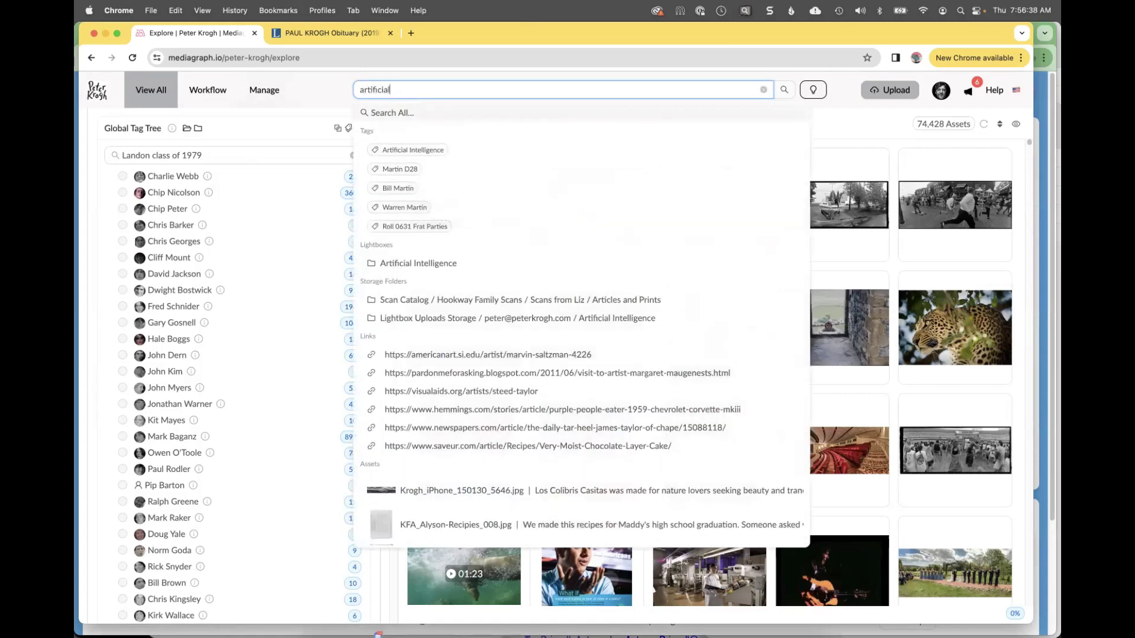
key(Return)
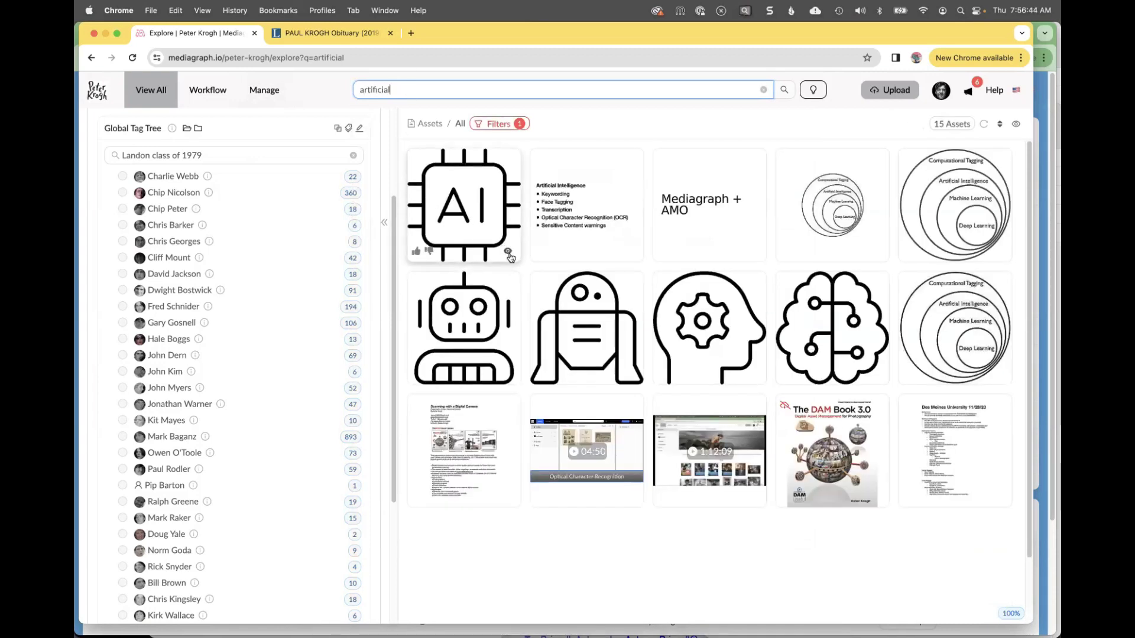
mouse_move(510, 252)
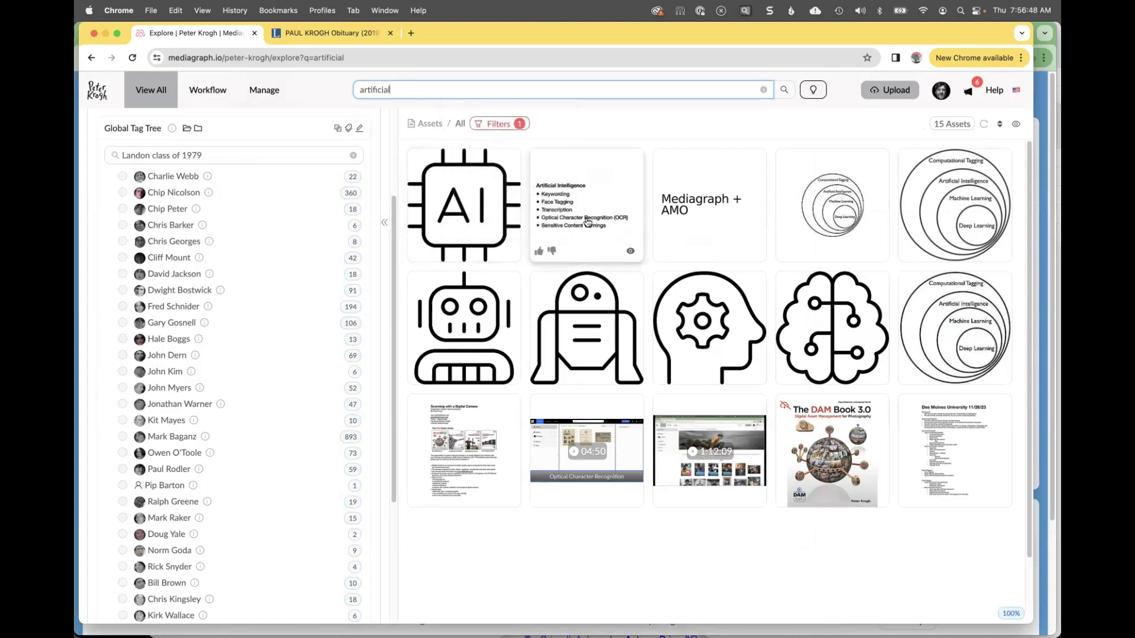
Search OCR.mp4's transcript for 'artificia', play from the 4:34 line, then pause and close the video.
click(589, 419)
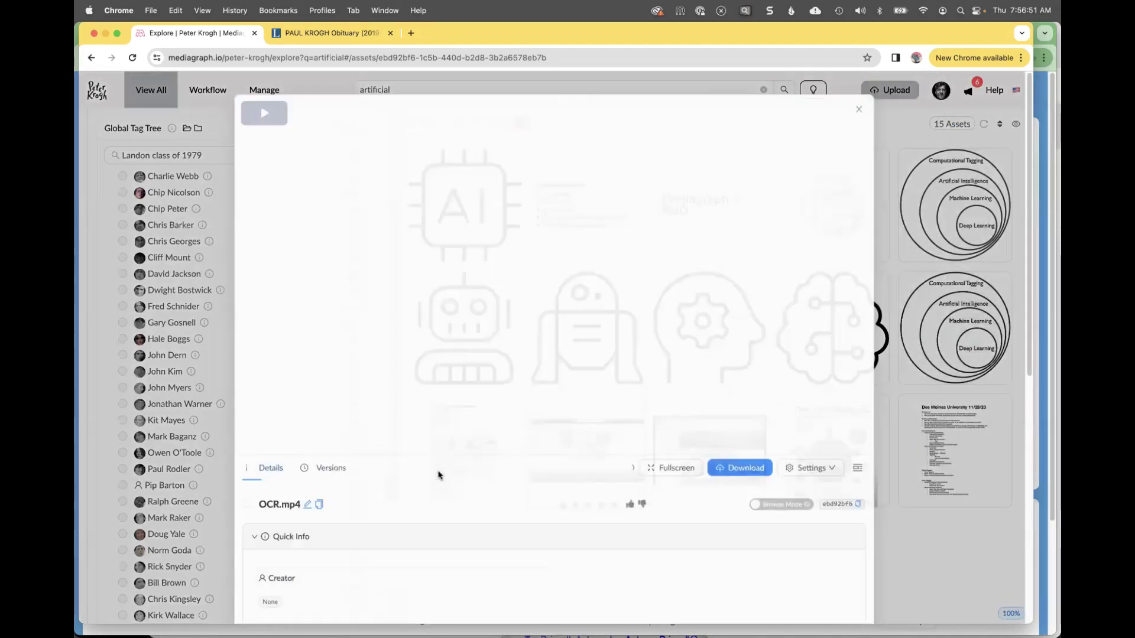
scroll(276, 312, down, 8)
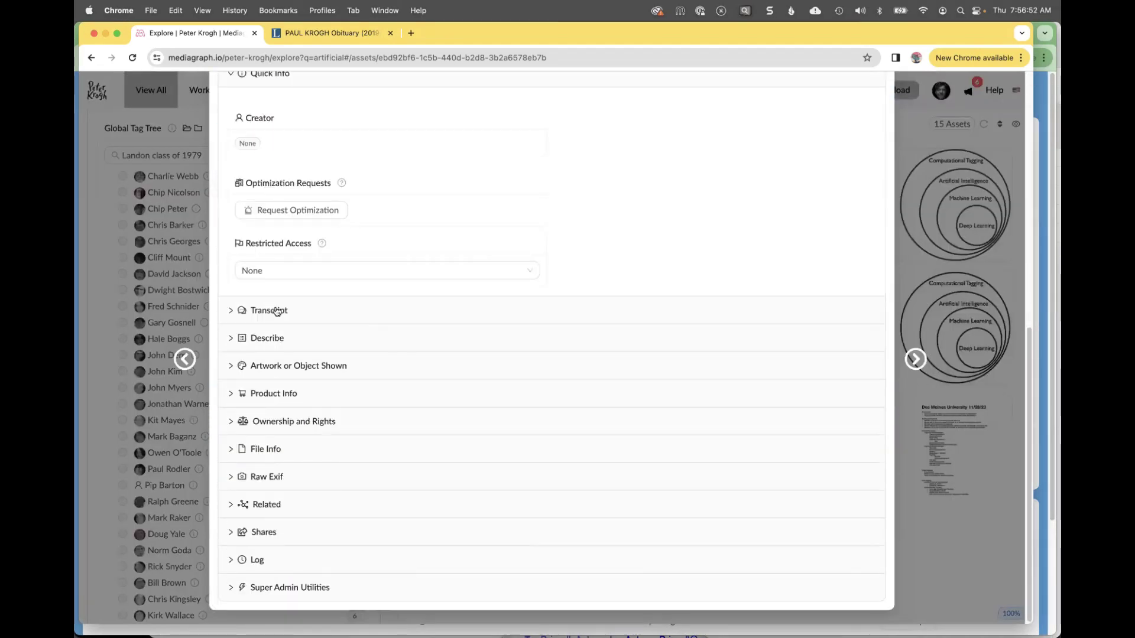
click(231, 310)
click(279, 134)
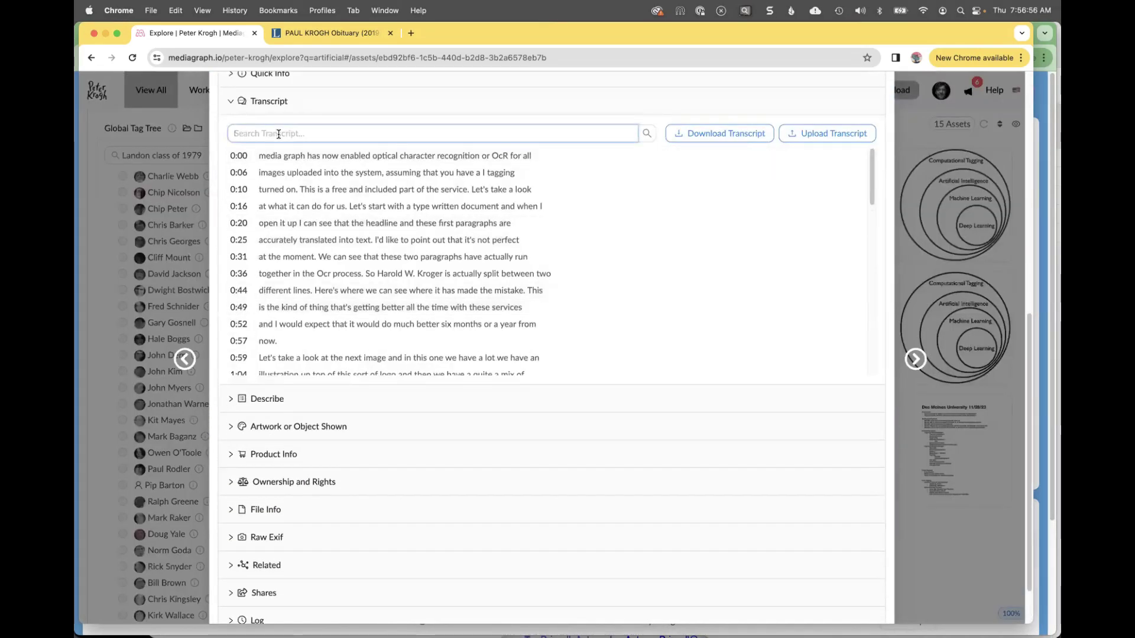
text(artificia)
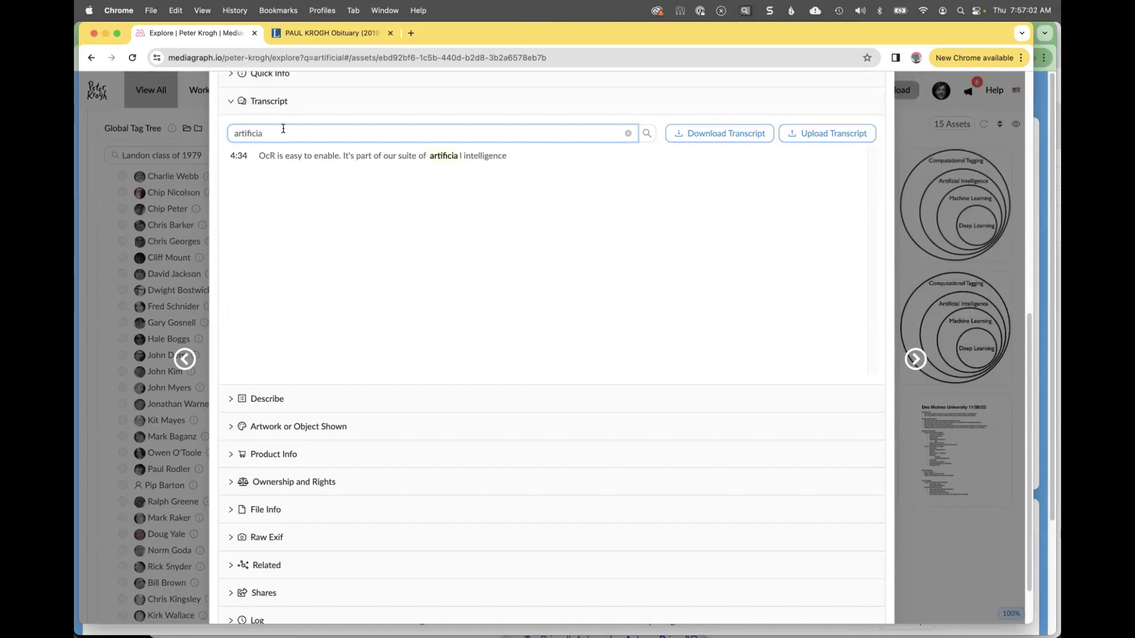
click(295, 157)
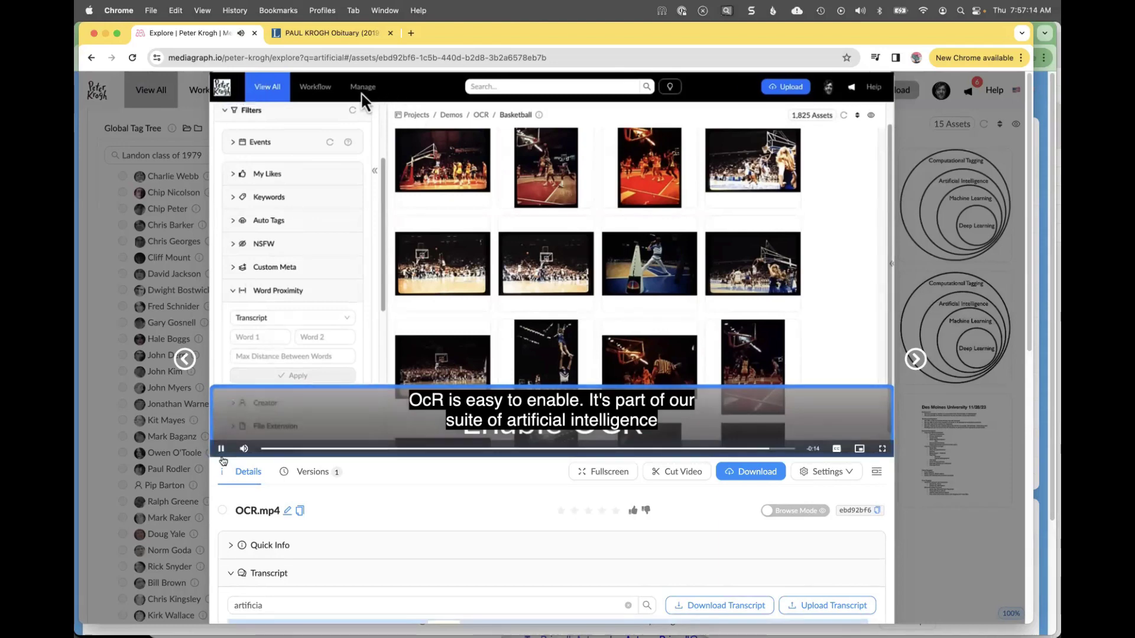
click(222, 448)
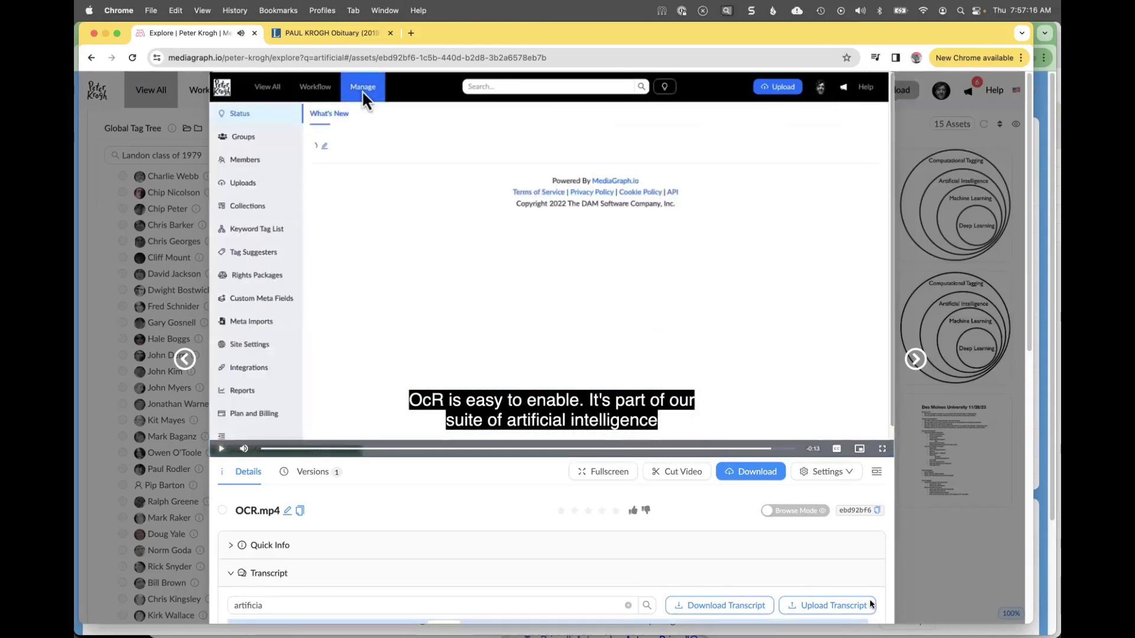
key(Escape)
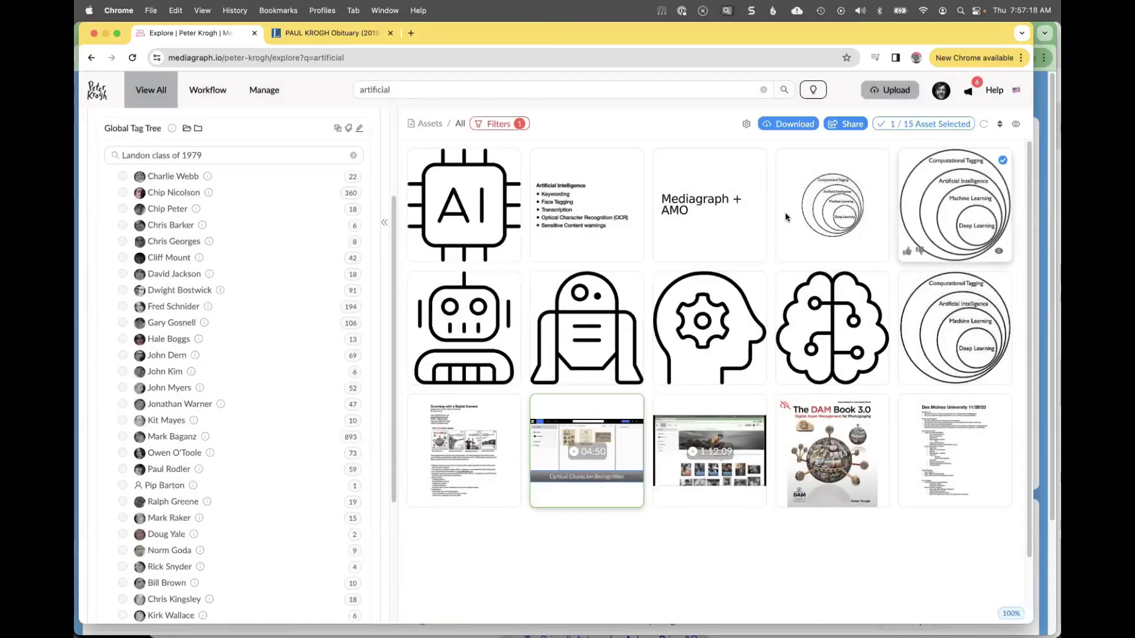
click(785, 217)
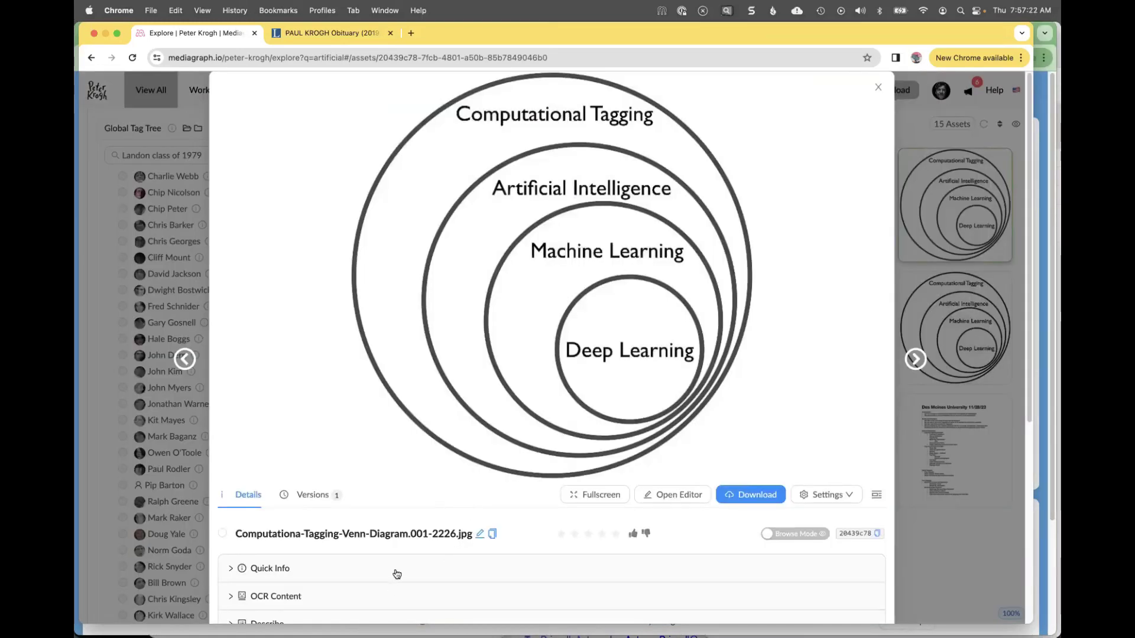
scroll(393, 575, down, 3)
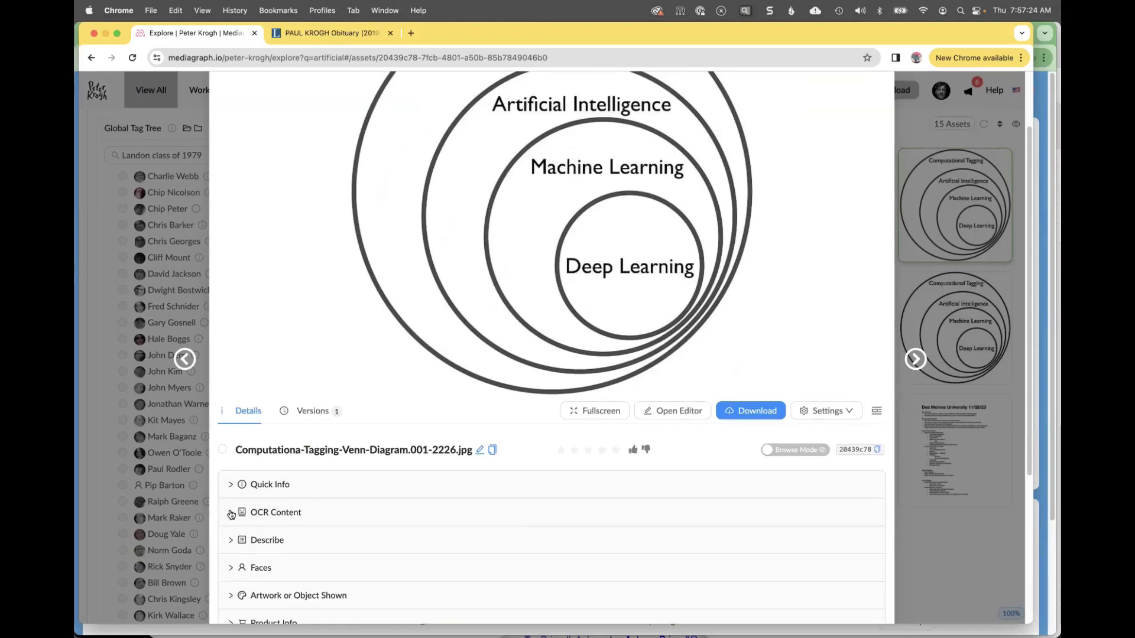
click(229, 513)
scroll(448, 496, down, 5)
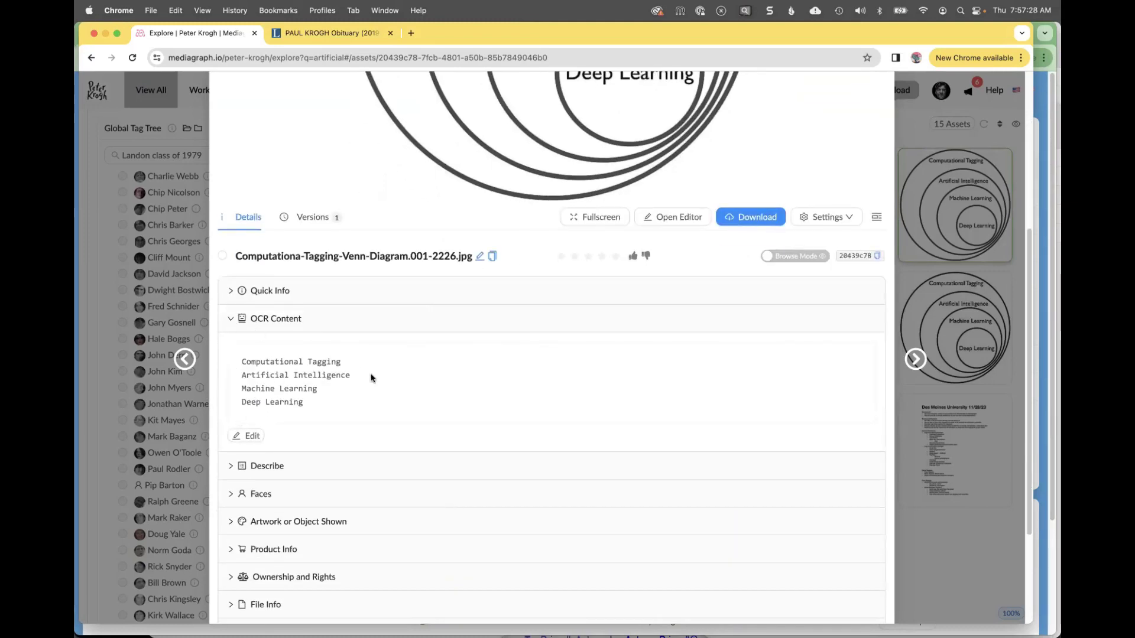
drag(370, 375, 239, 362)
click(257, 375)
drag(376, 381, 234, 383)
scroll(588, 332, up, 5)
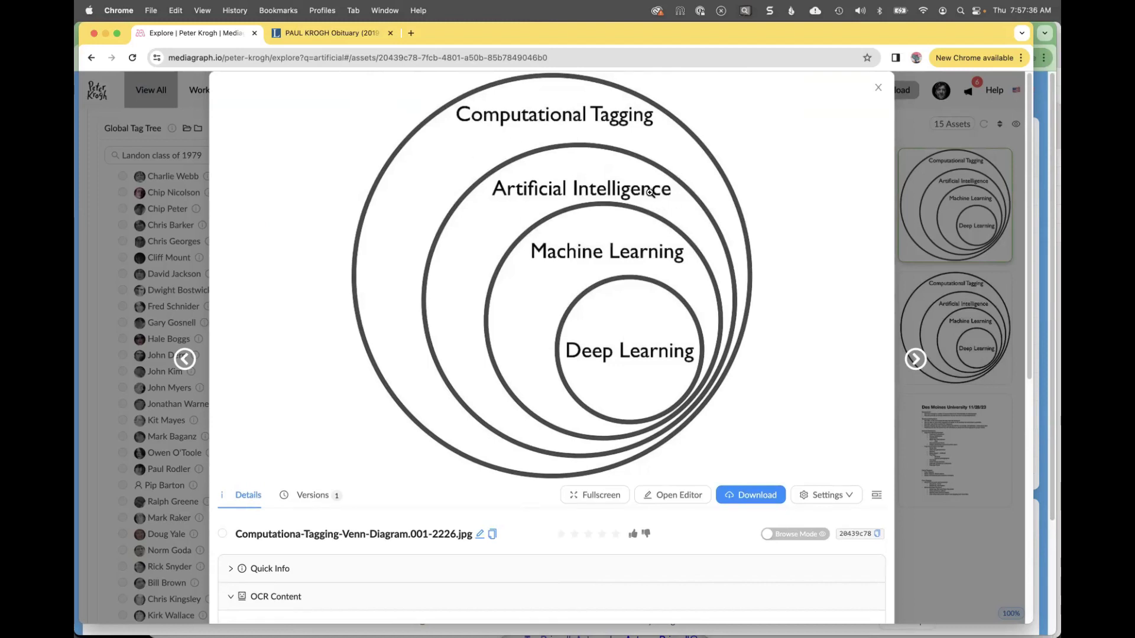
click(946, 560)
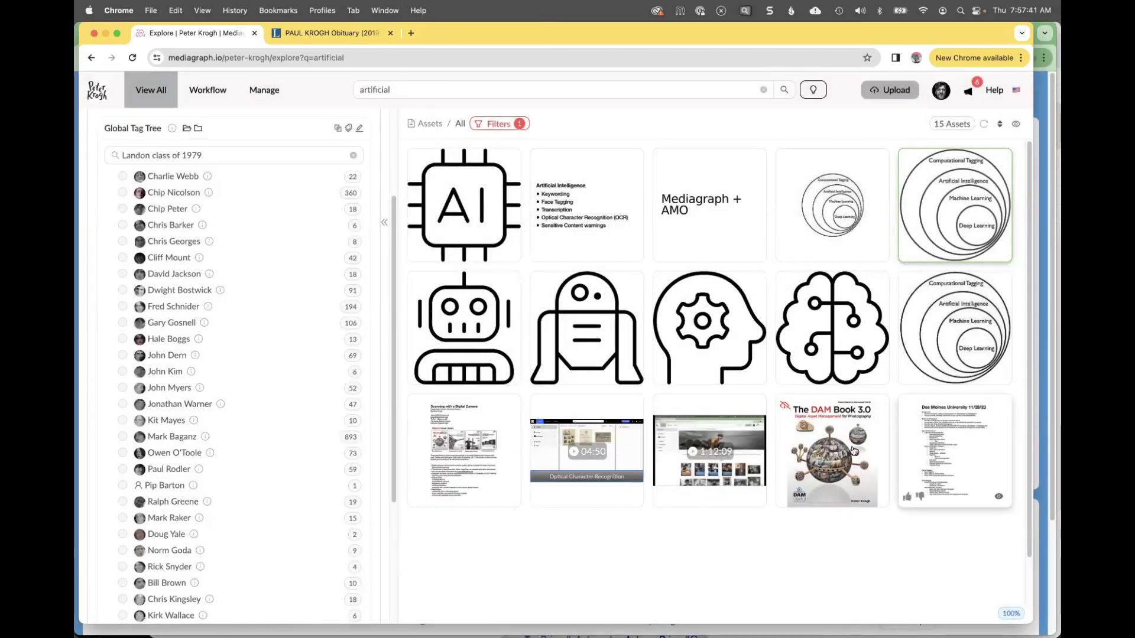
click(483, 442)
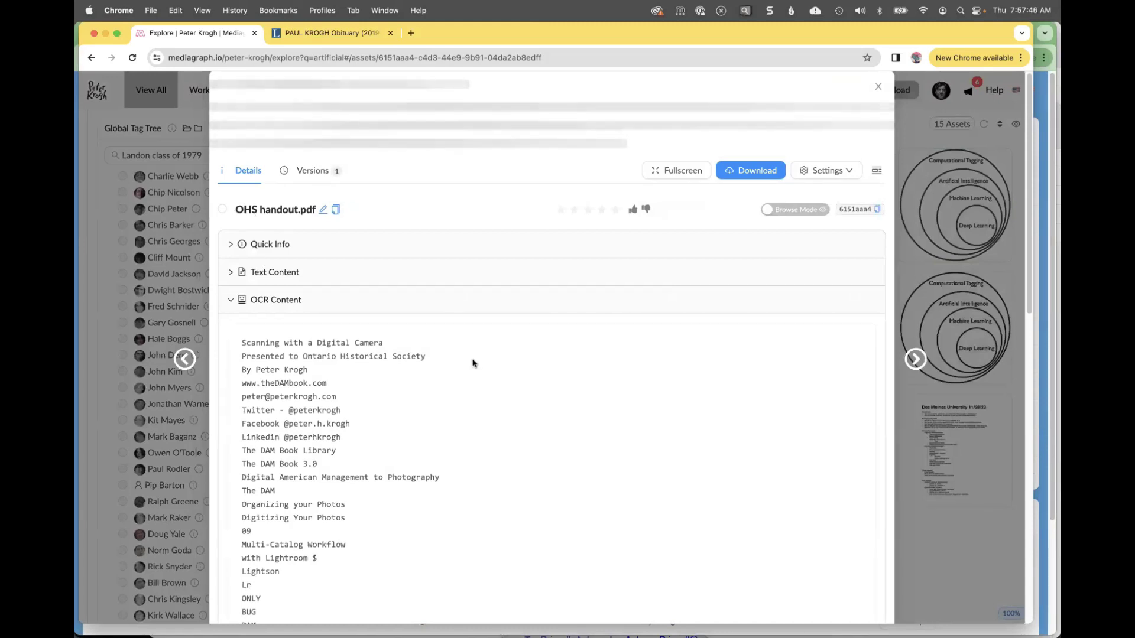
scroll(462, 402, down, 6)
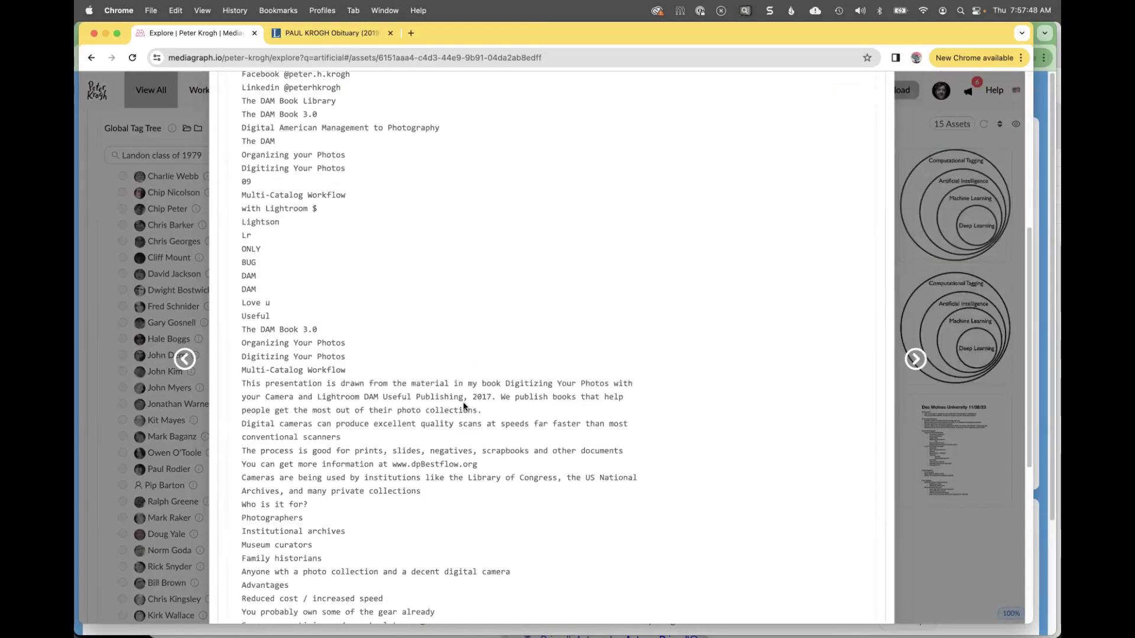
scroll(464, 407, down, 6)
scroll(464, 407, up, 6)
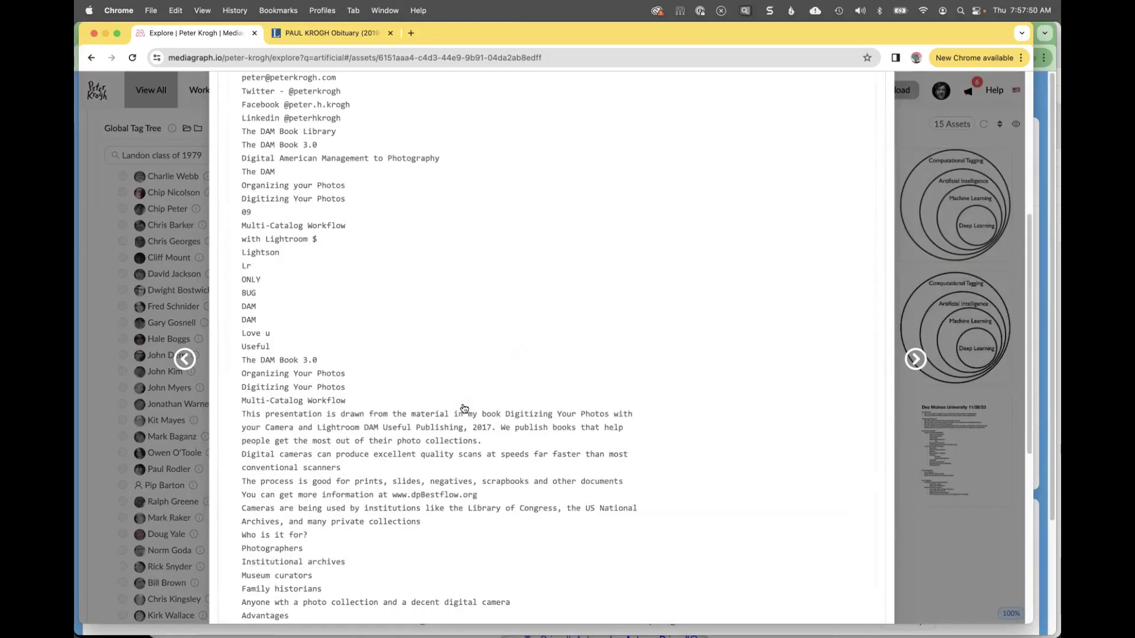
click(981, 570)
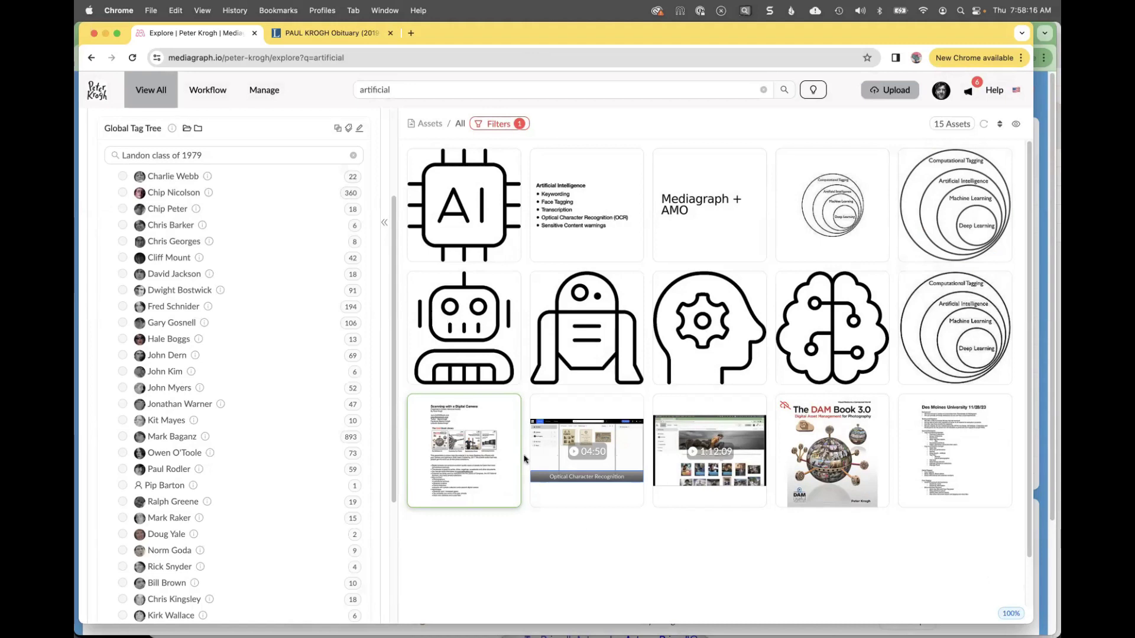
Filter My Projects by 'ocr', open the 76-asset OCR project and scroll through its scanned documents.
scroll(248, 418, up, 5)
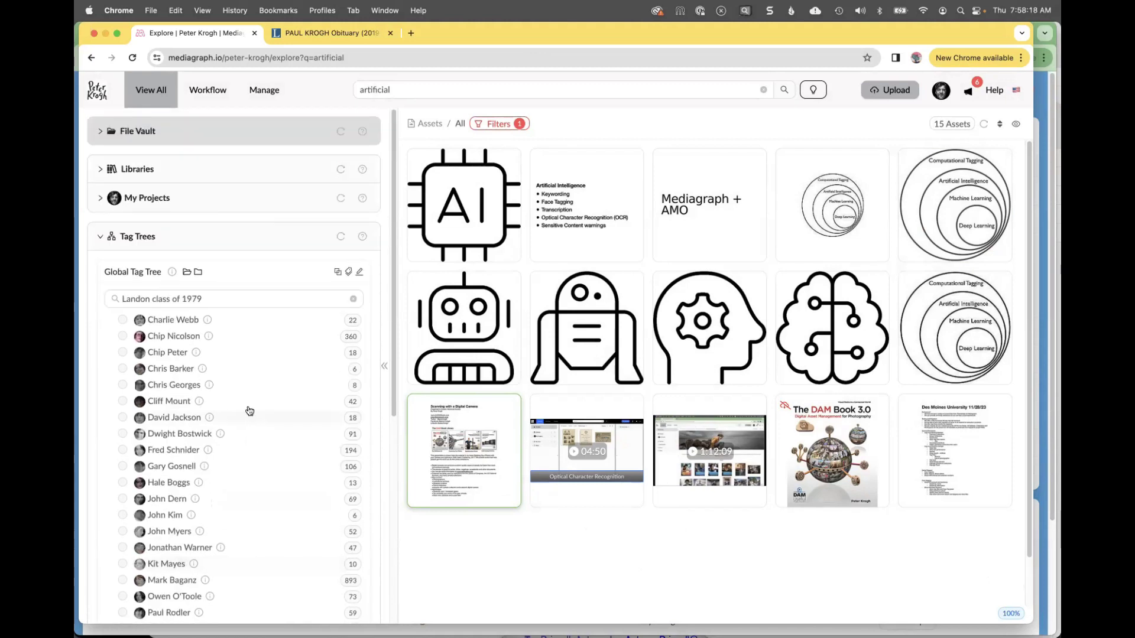
click(101, 200)
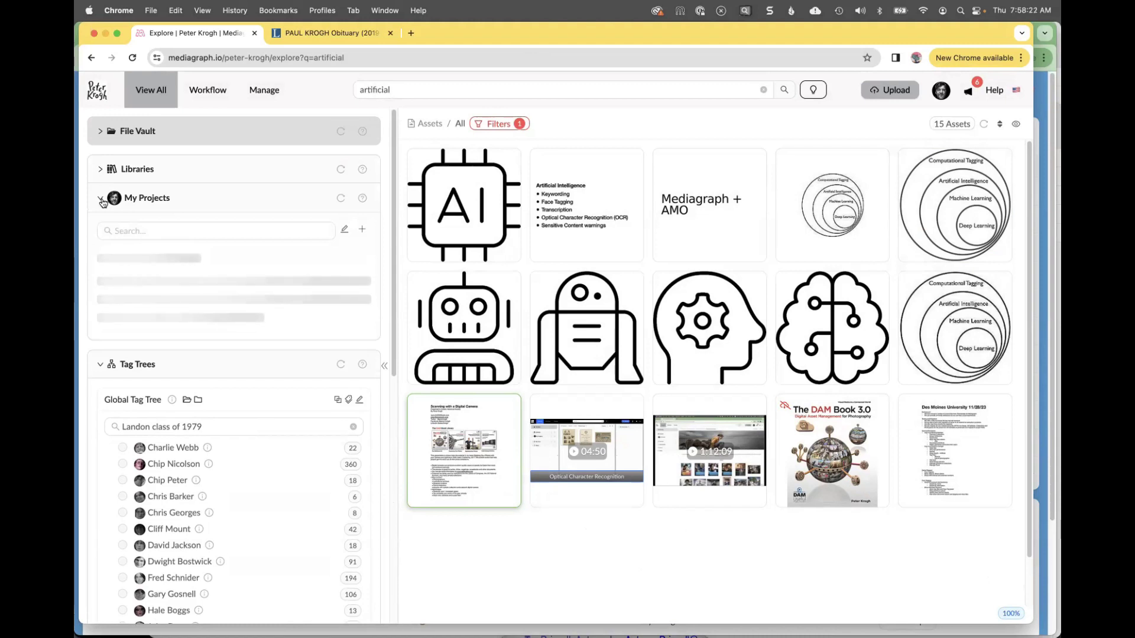
click(149, 229)
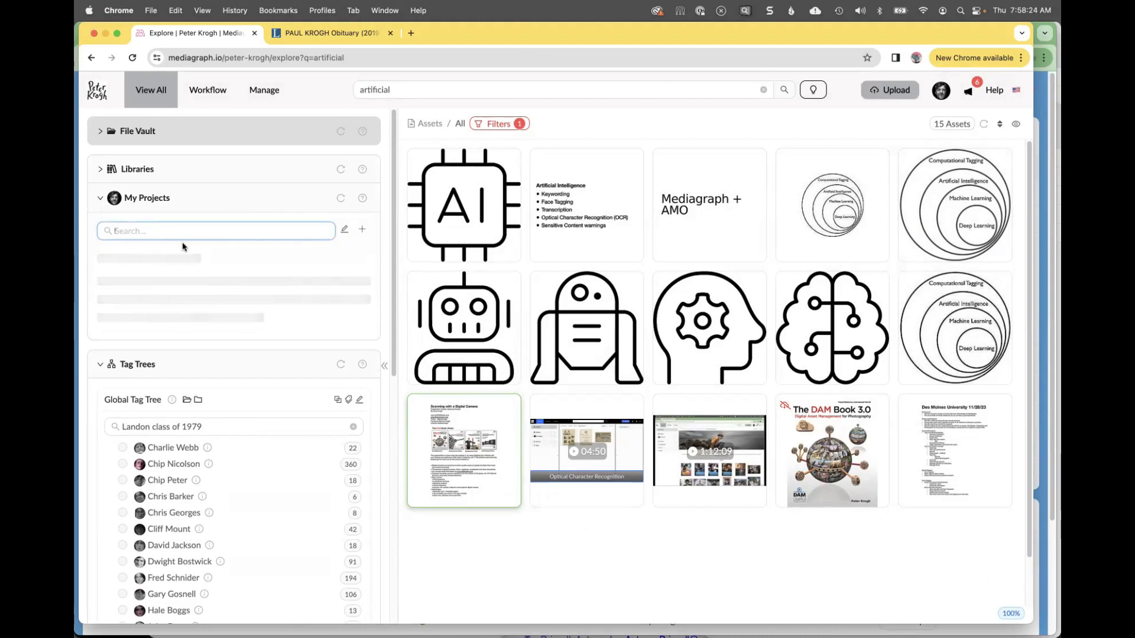
text(ocr)
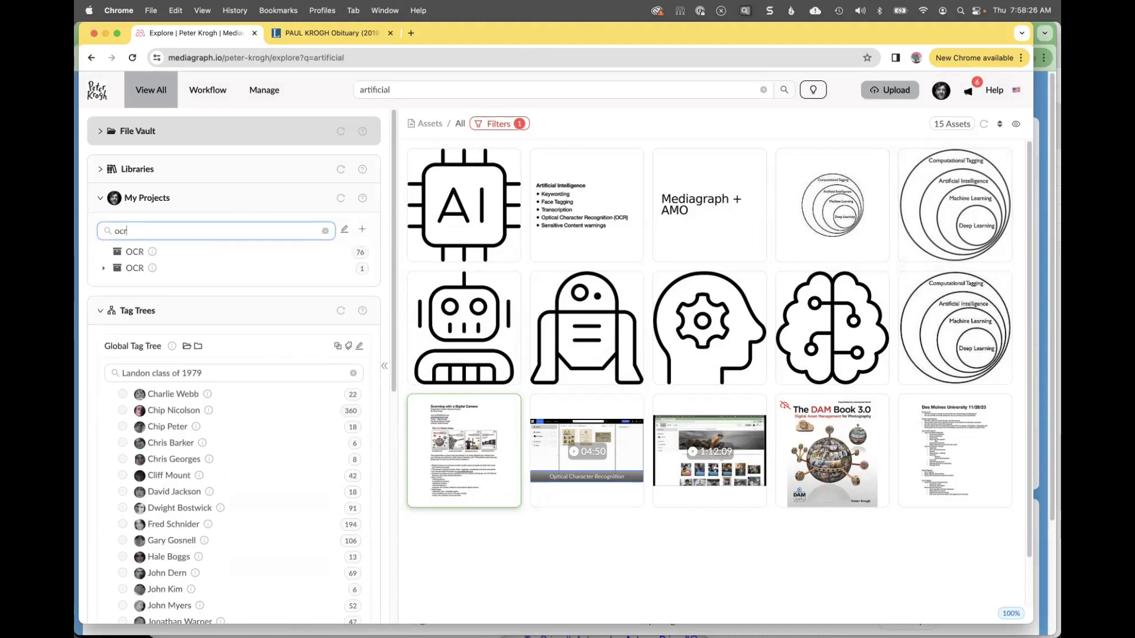
click(330, 275)
click(308, 254)
scroll(630, 375, down, 3)
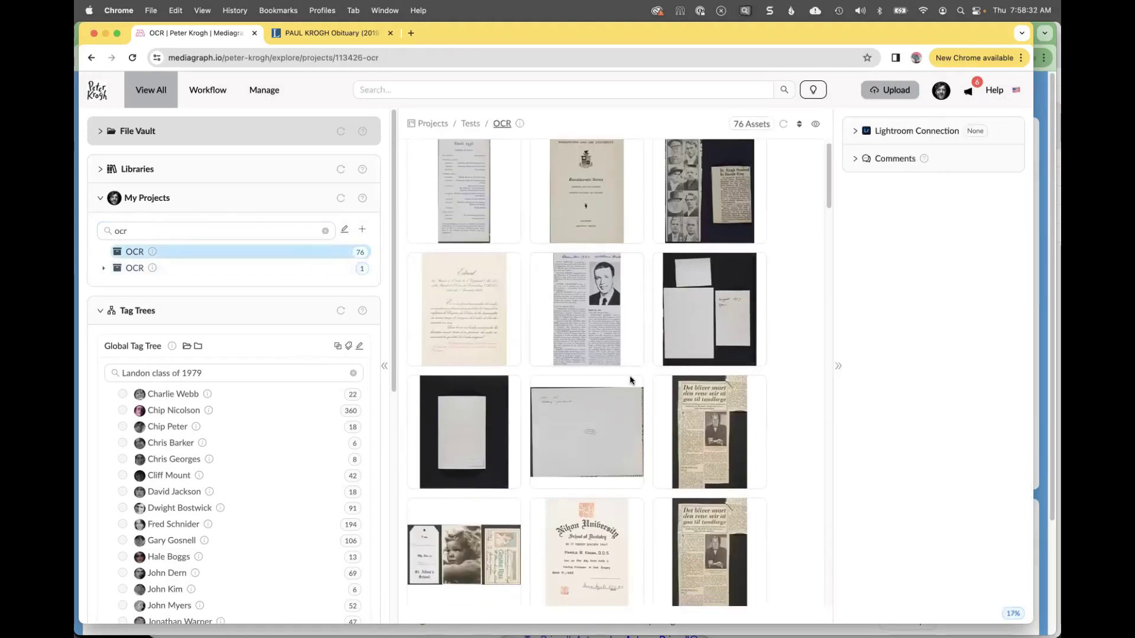
scroll(630, 378, down, 6)
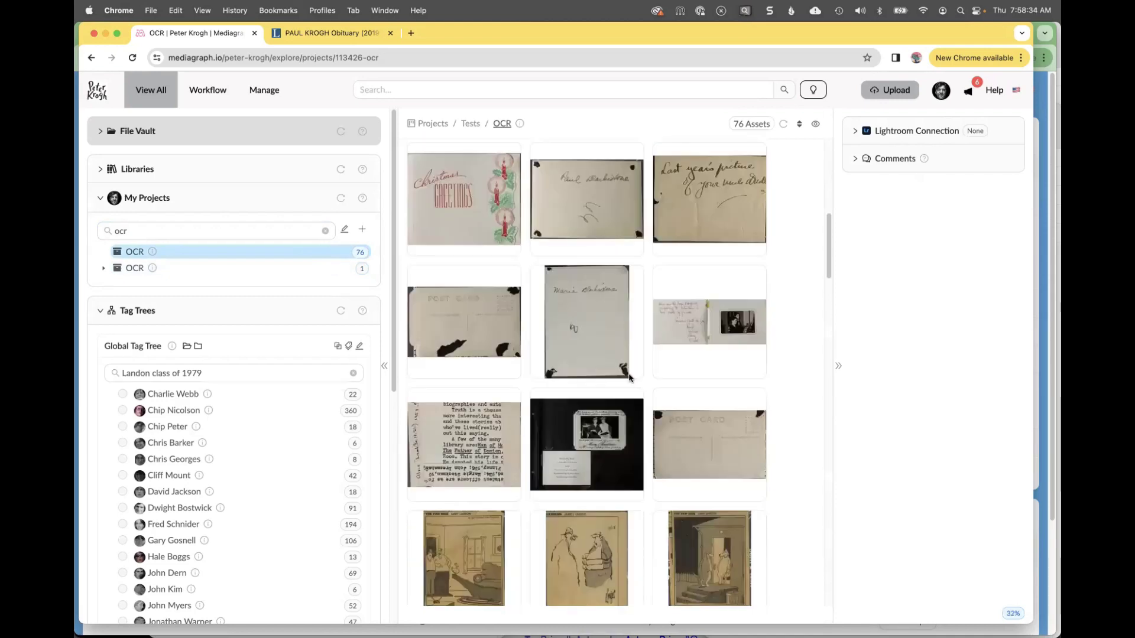
scroll(629, 378, down, 12)
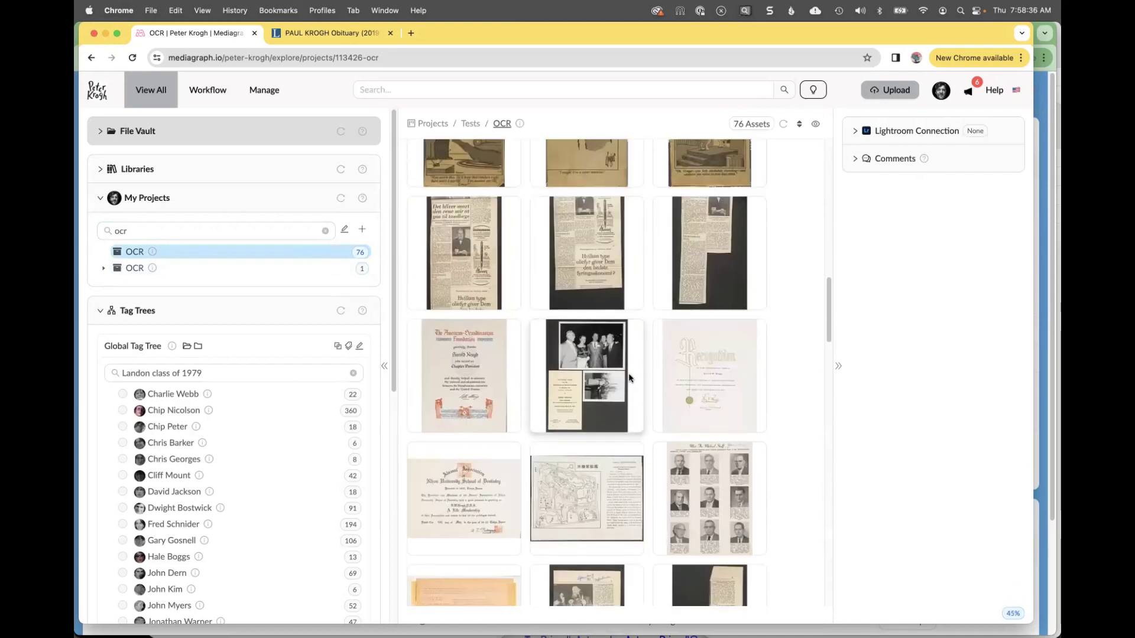
scroll(630, 379, down, 10)
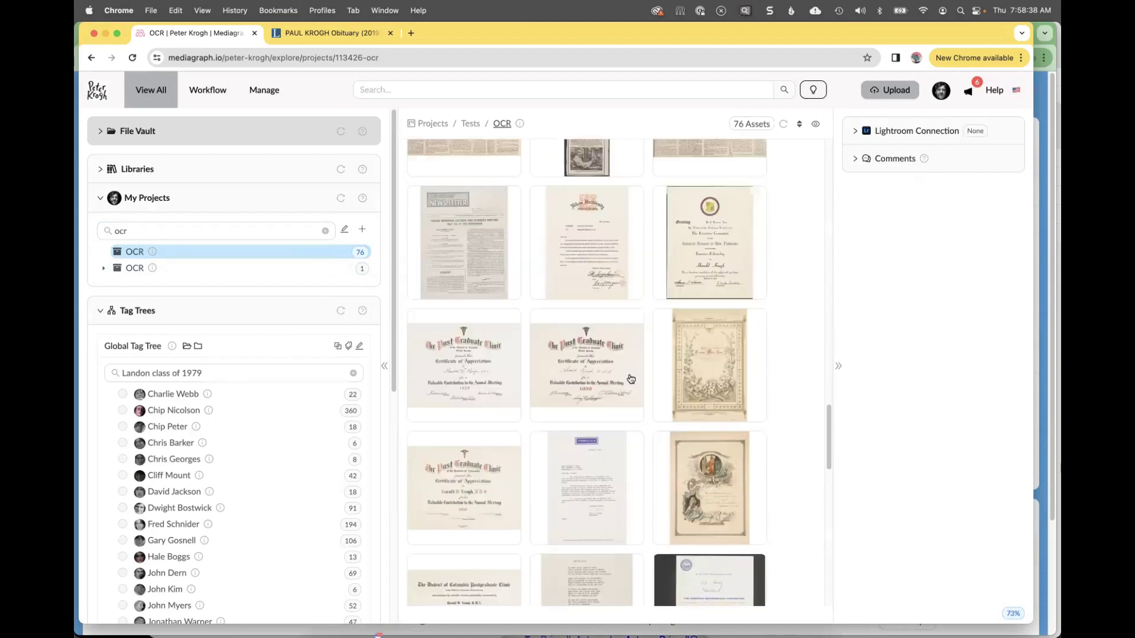
scroll(629, 379, down, 10)
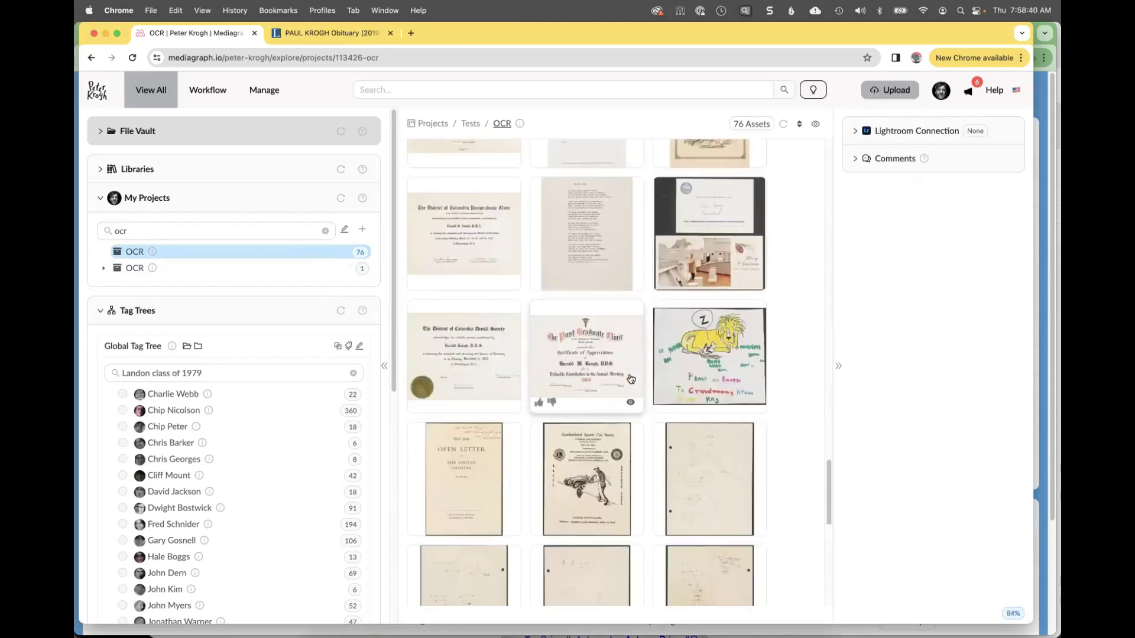
double_click(630, 378)
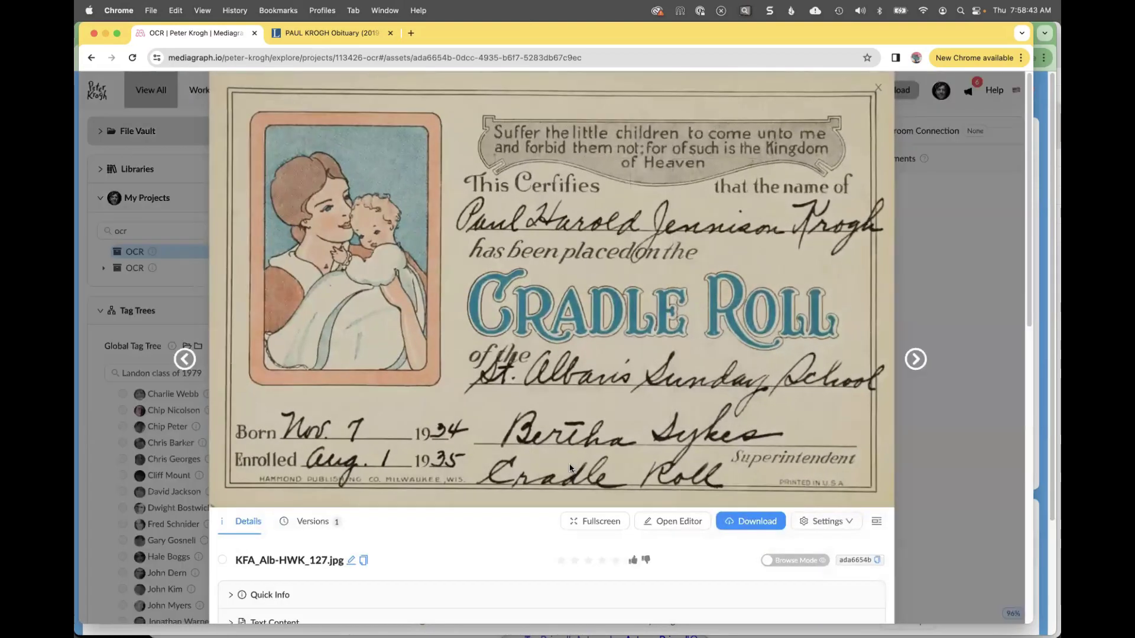
scroll(421, 582, down, 5)
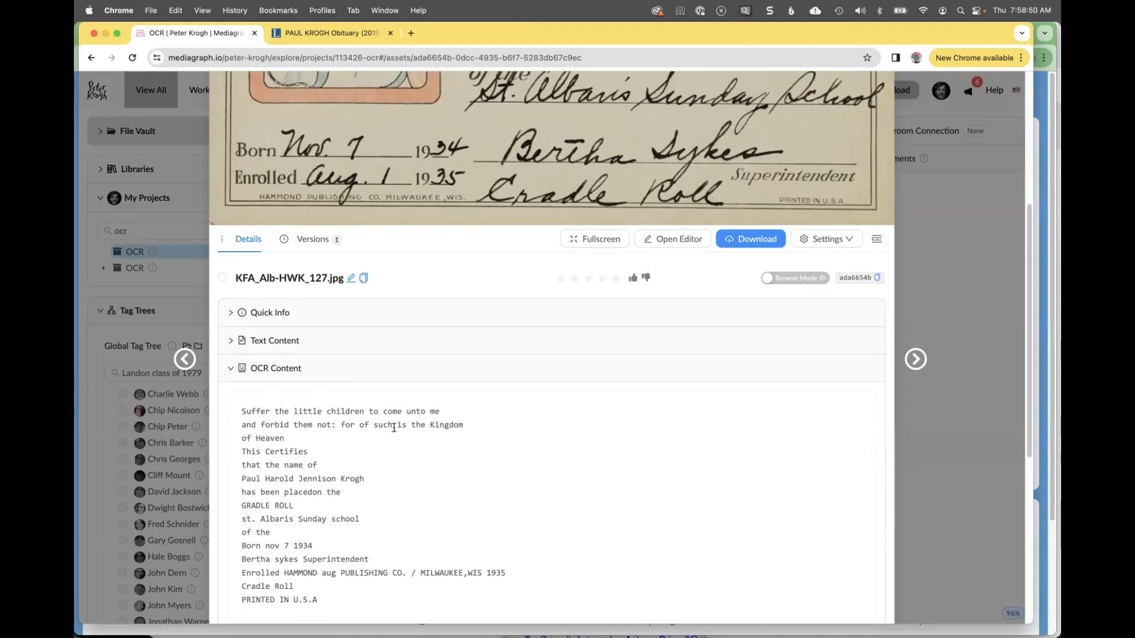
scroll(601, 437, up, 5)
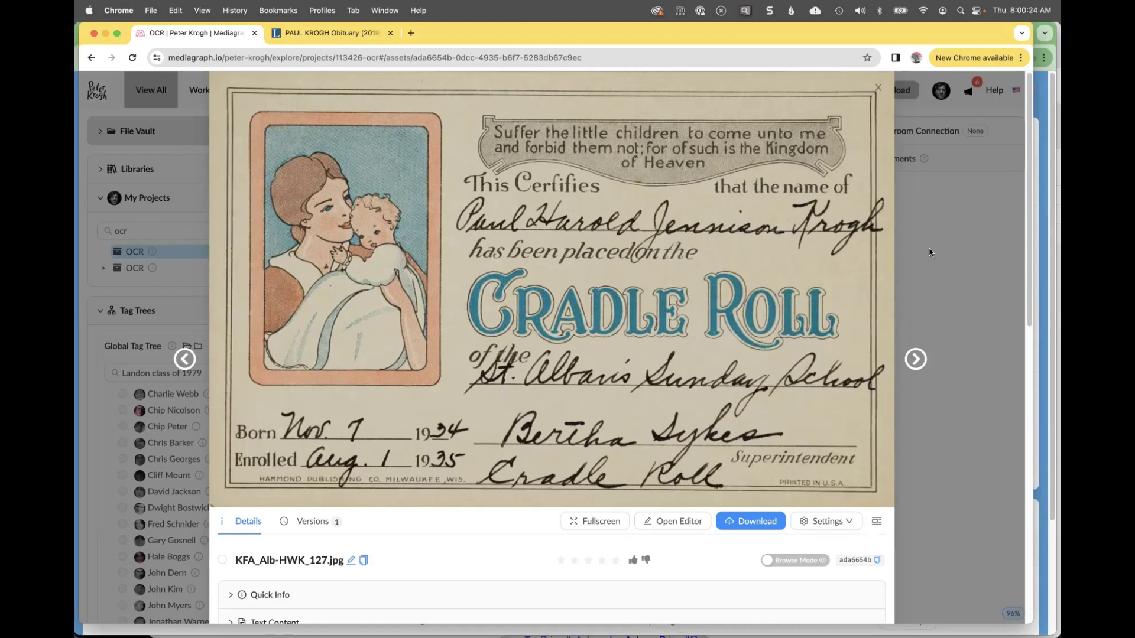
Close the certificate viewer to return to the OCR project's 76-asset grid.
click(928, 267)
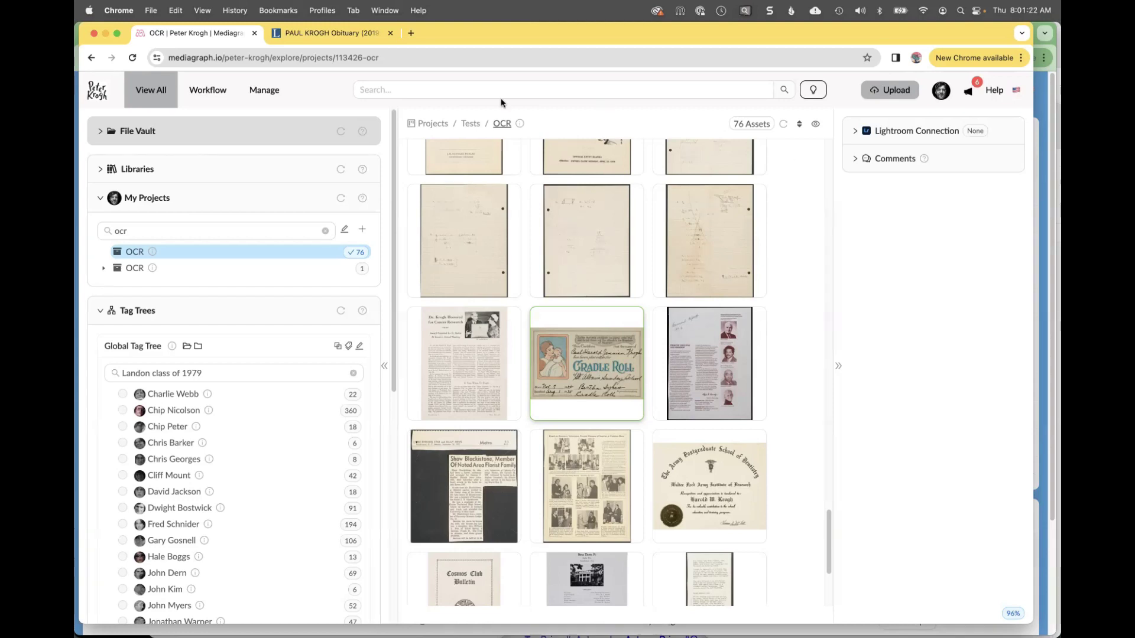
Expand File Vault through Scan Catalog and Krogh Family Scans to its Albums and Loose Prints folders.
click(102, 133)
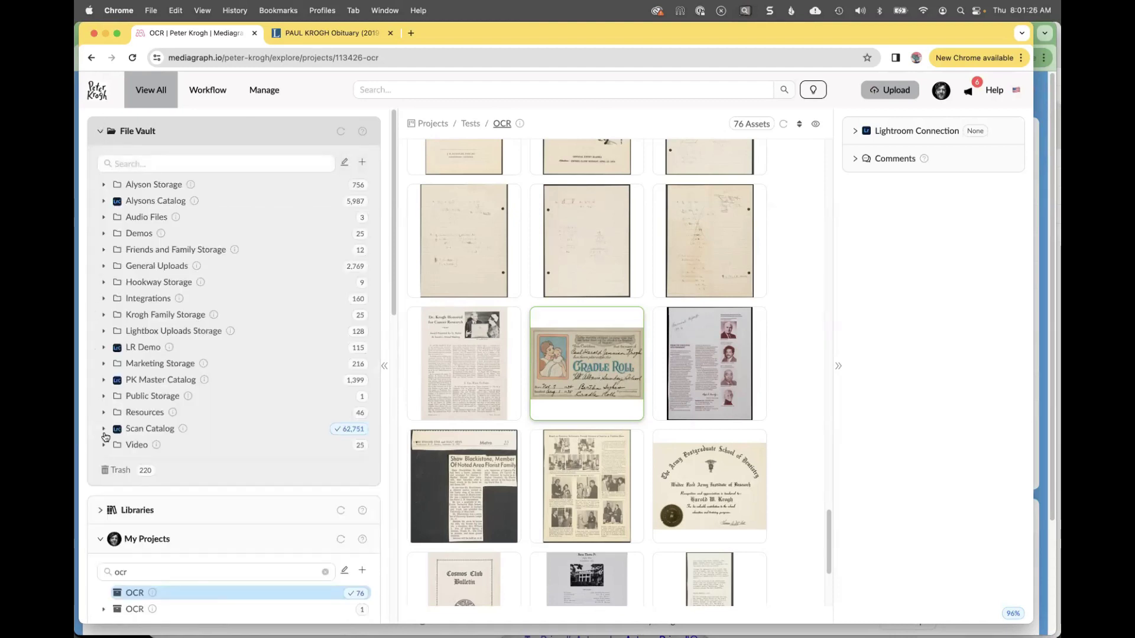
click(105, 429)
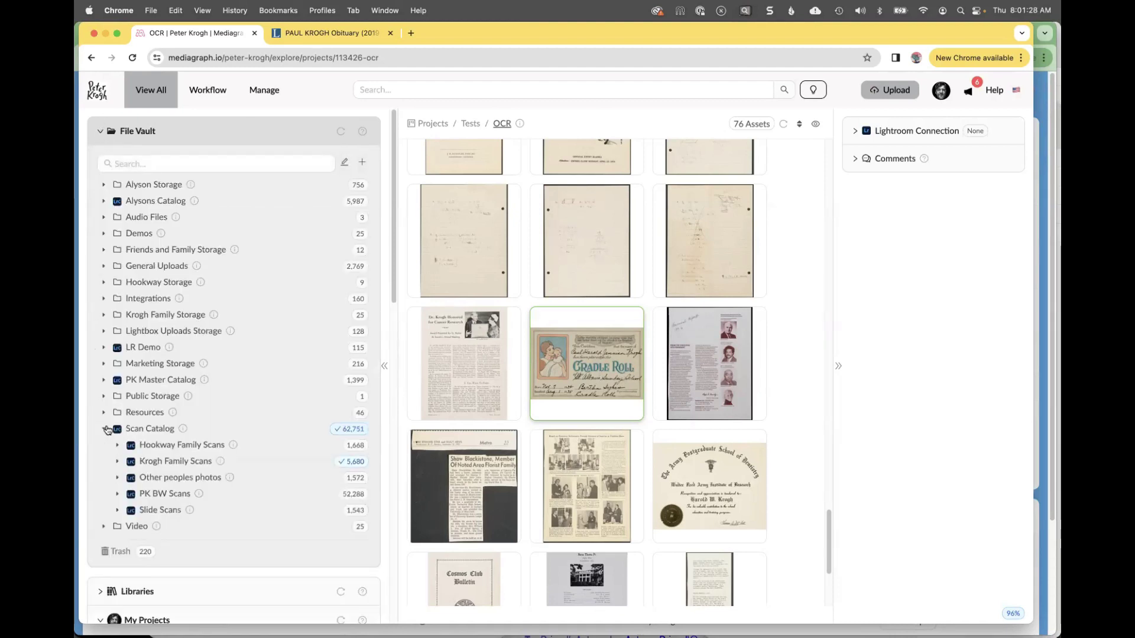
click(119, 462)
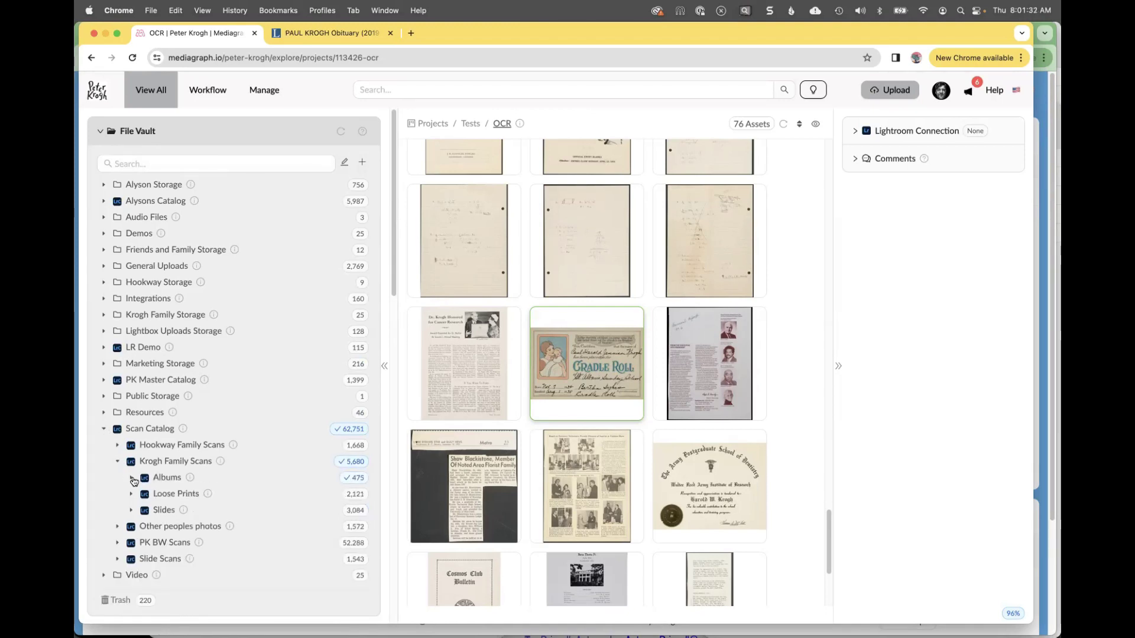
click(133, 479)
scroll(287, 455, down, 3)
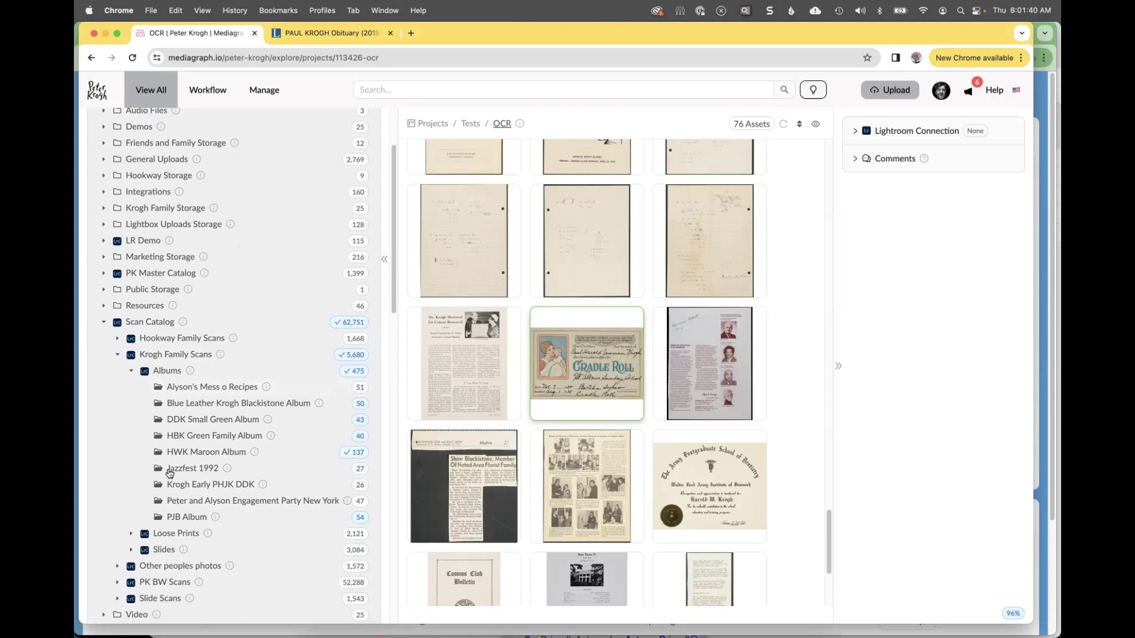
click(131, 533)
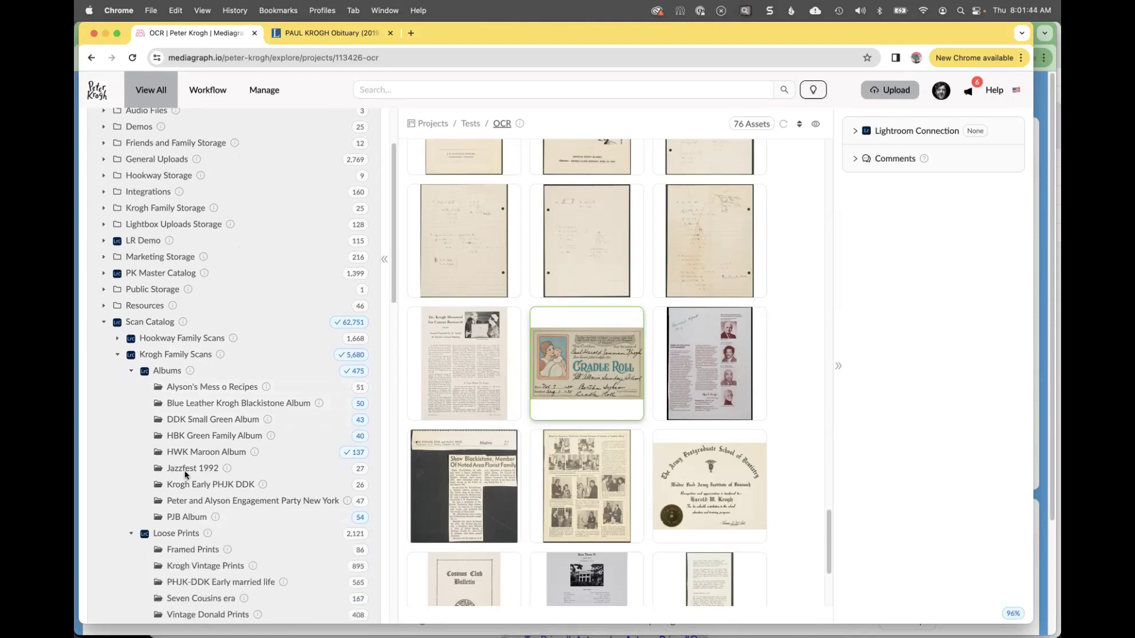
scroll(142, 414, down, 3)
scroll(142, 414, down, 1)
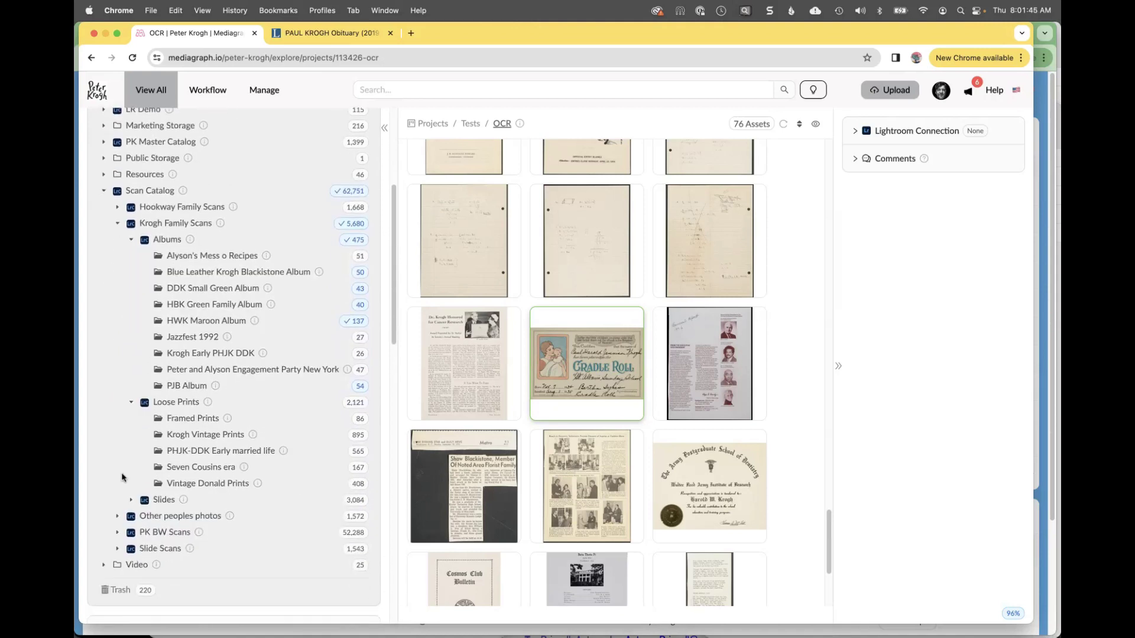
Open the Krogh Vintage Prints folder (895 prints) and select a handwritten note print.
click(182, 435)
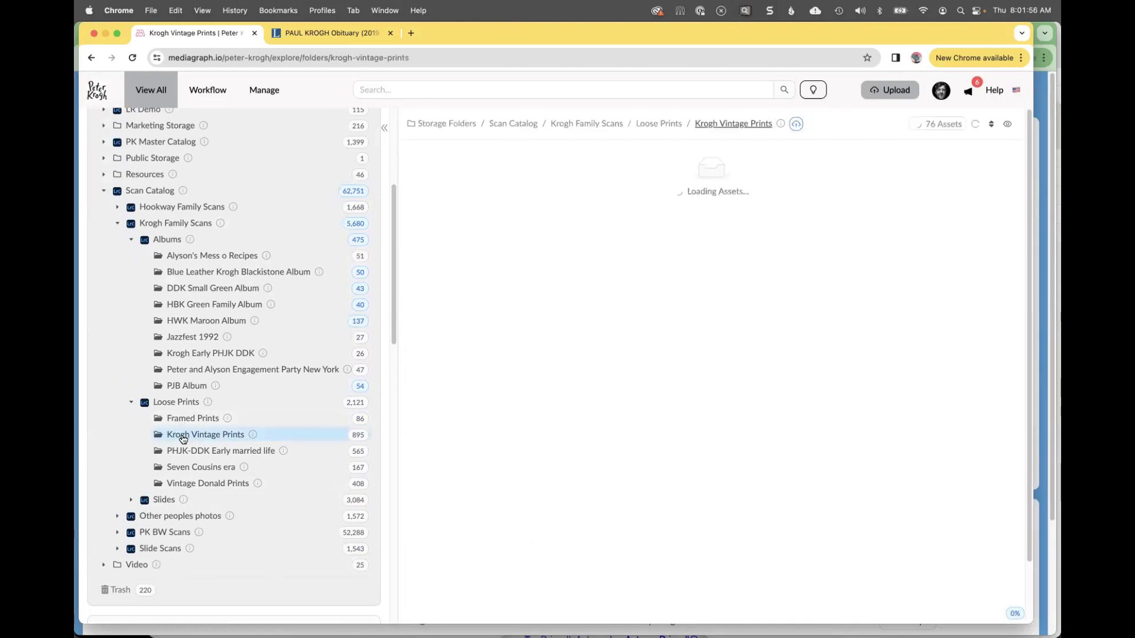
scroll(645, 424, down, 10)
scroll(645, 424, up, 8)
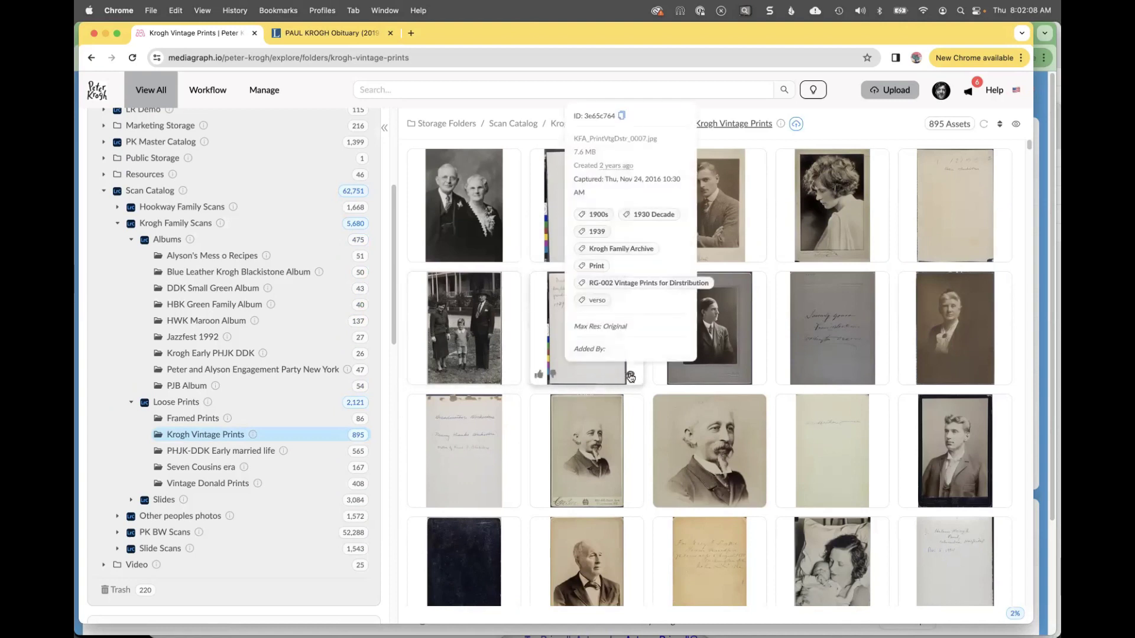
click(578, 313)
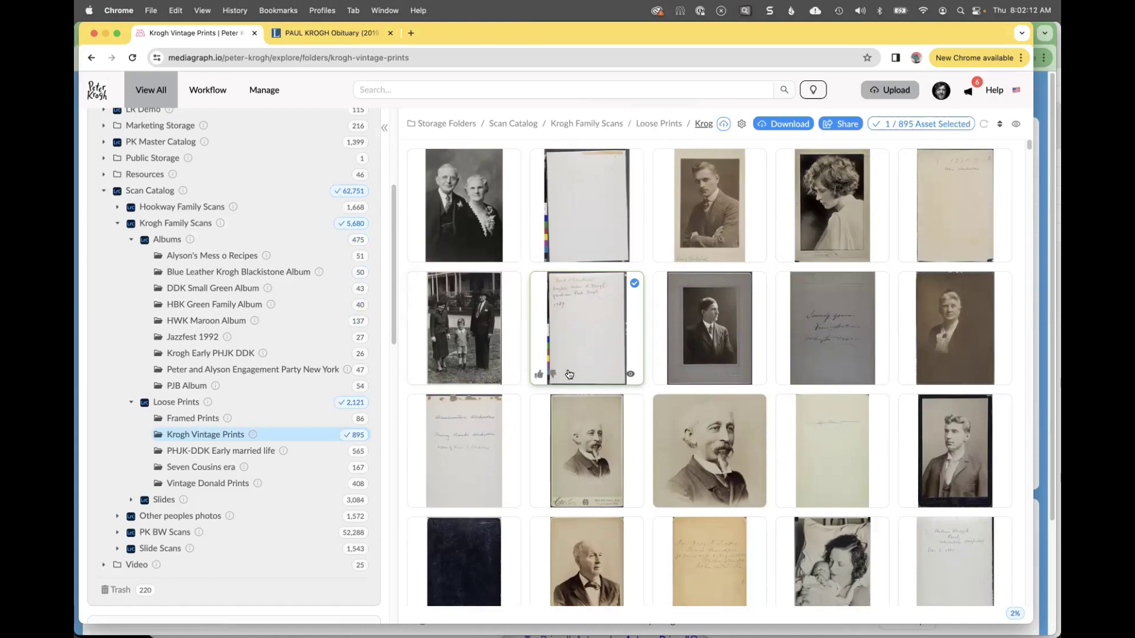
scroll(569, 369, down, 10)
Open the handwritten card KFA_PrintVtgDstr_0081.jpg full size and expand its recognised Text Content lines.
scroll(569, 372, down, 10)
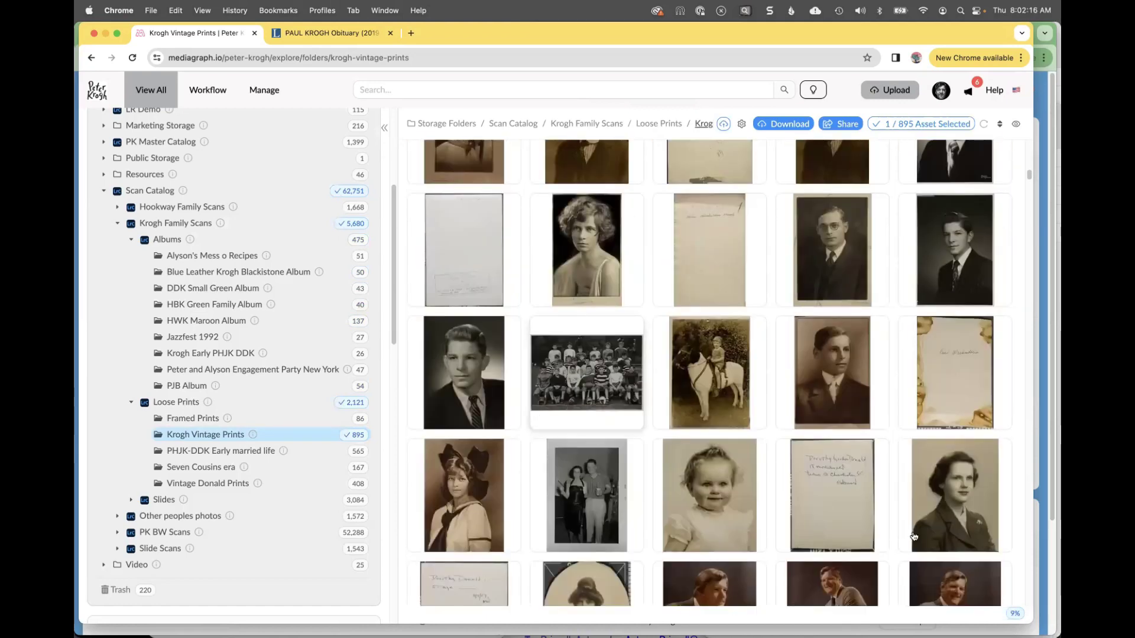
click(847, 483)
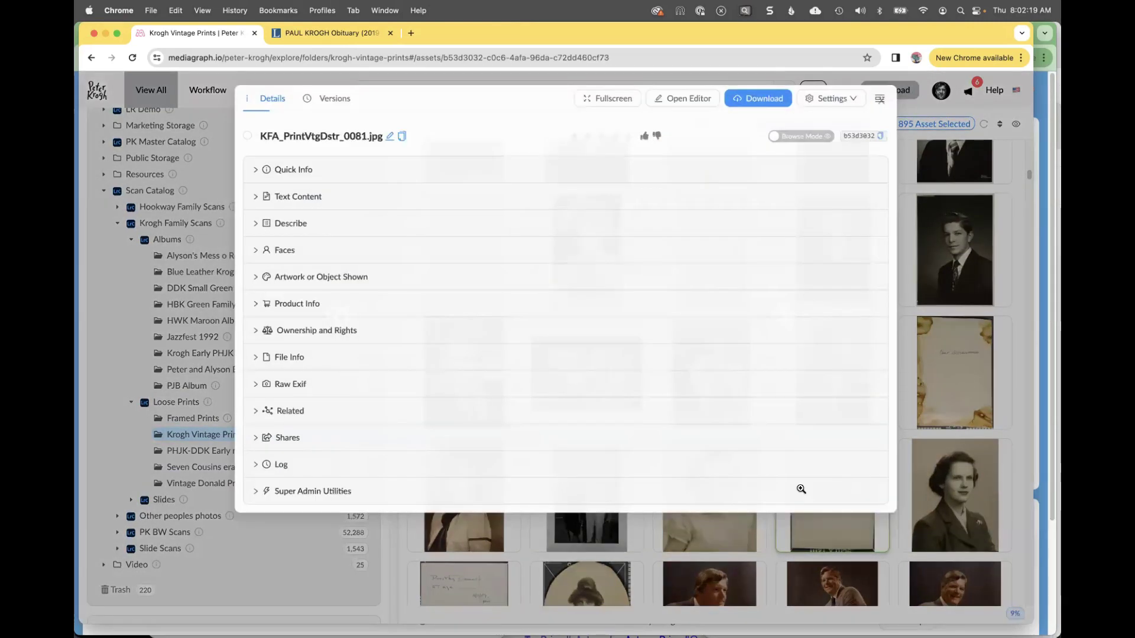
click(793, 487)
scroll(792, 488, down, 10)
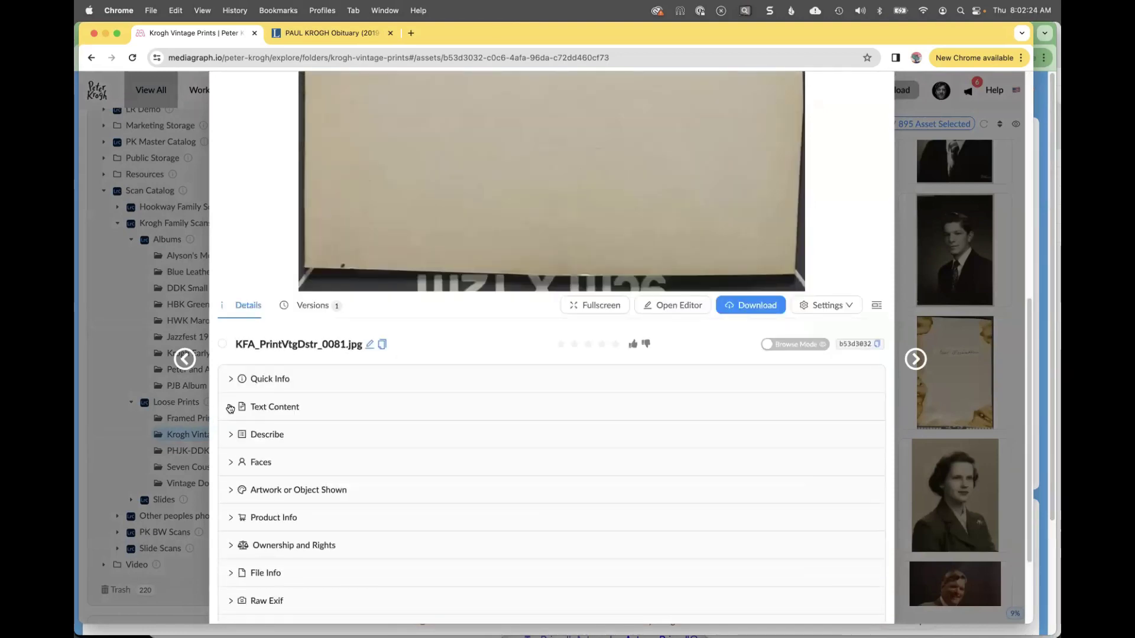
click(229, 408)
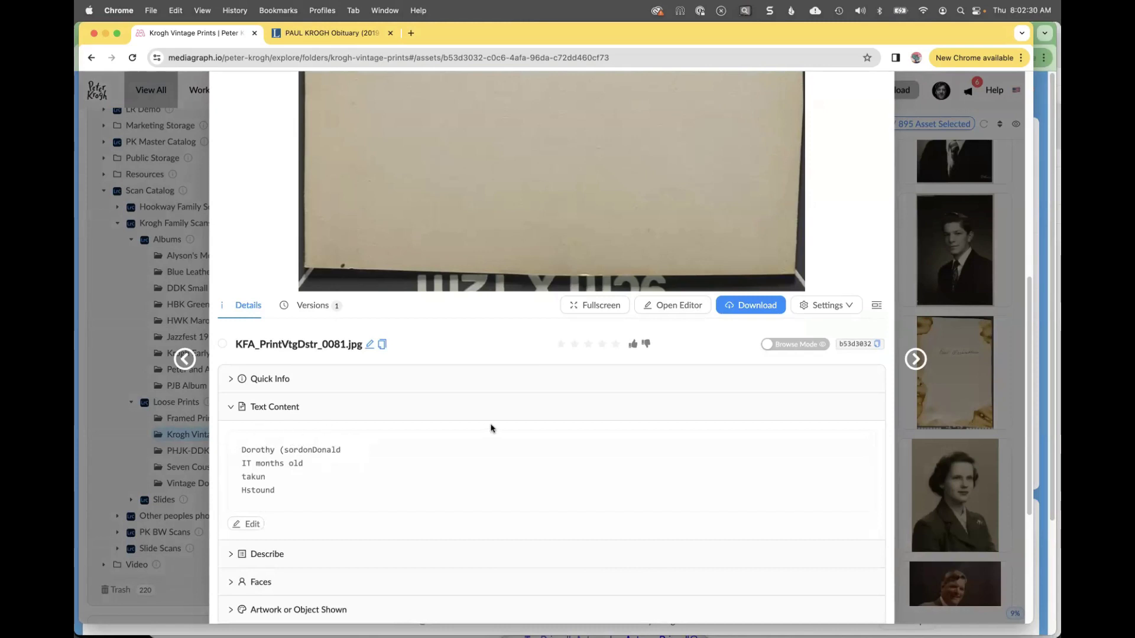
scroll(489, 428, up, 10)
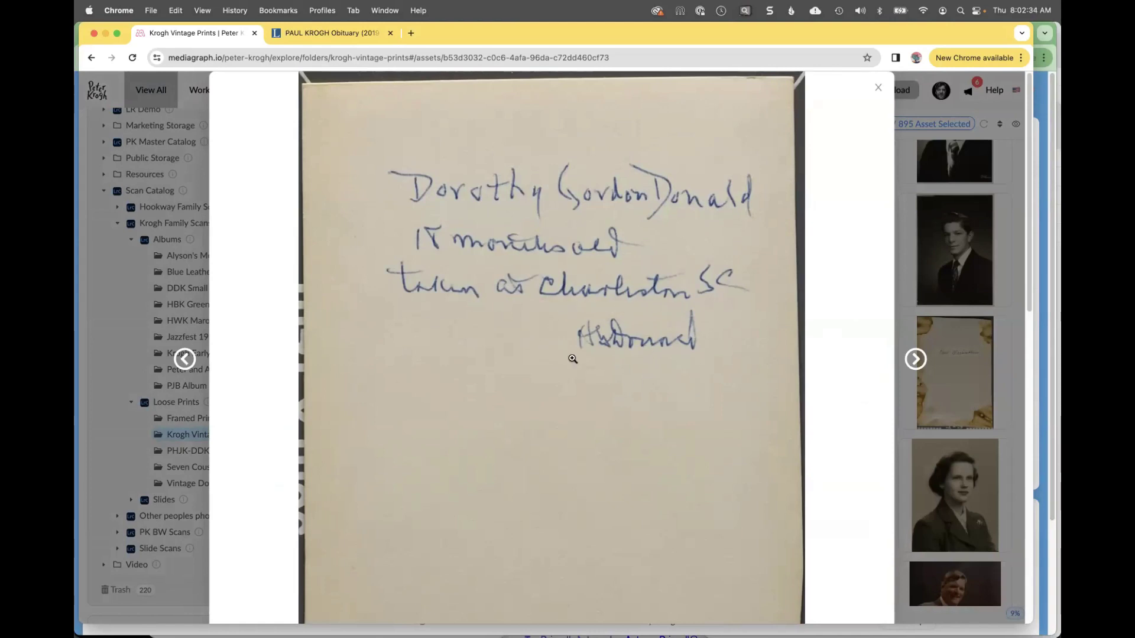
scroll(566, 485, down, 5)
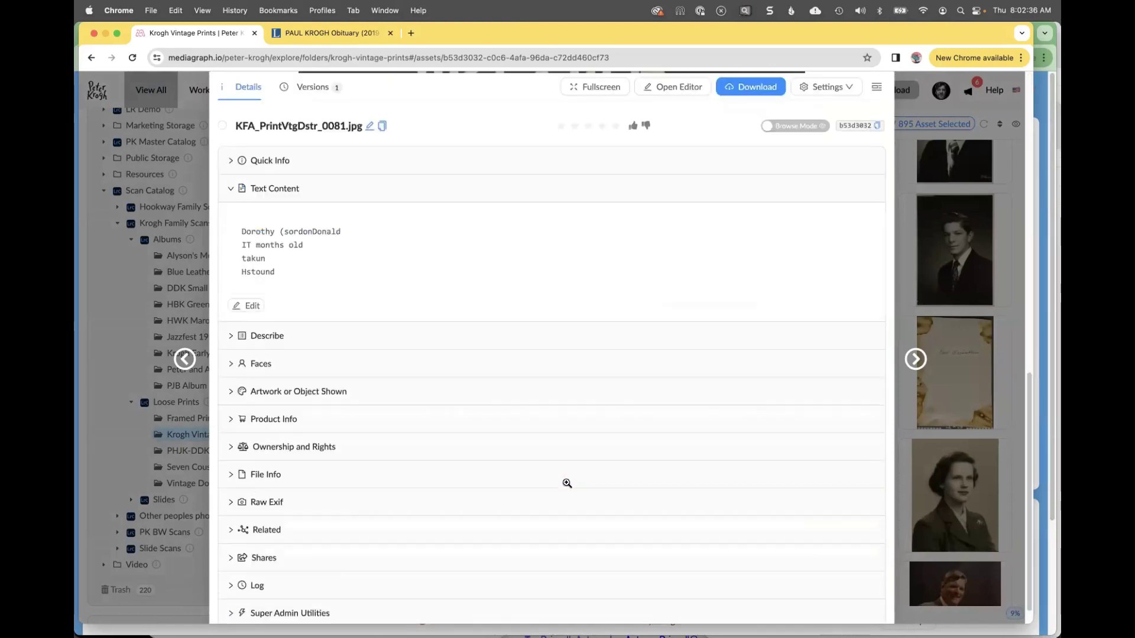
click(261, 305)
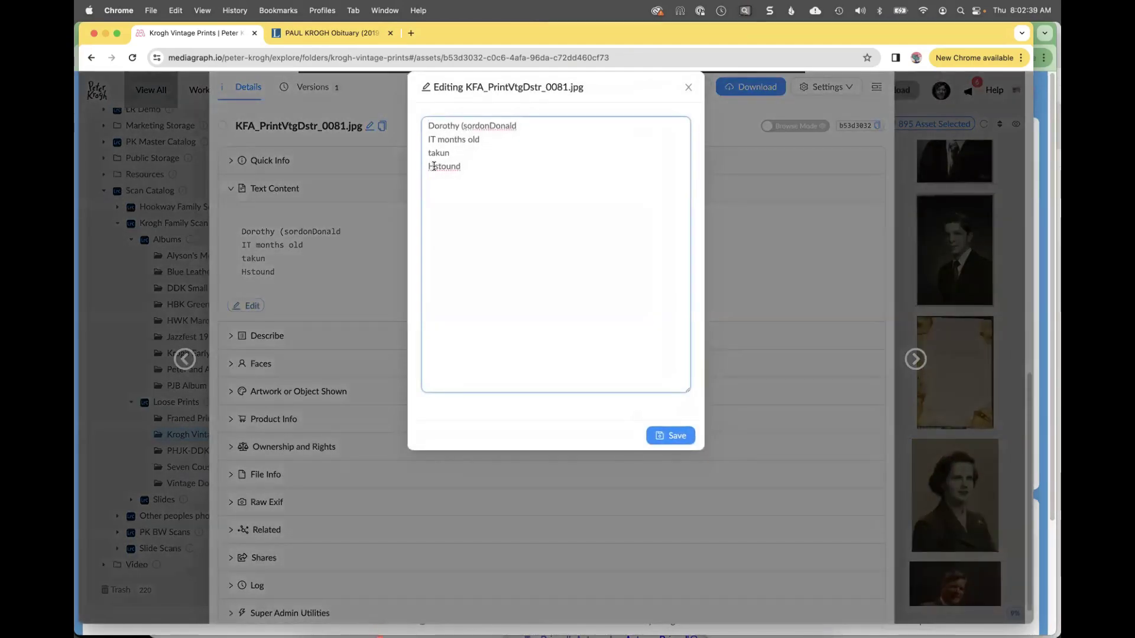
drag(435, 168, 483, 167)
text(G Donal)
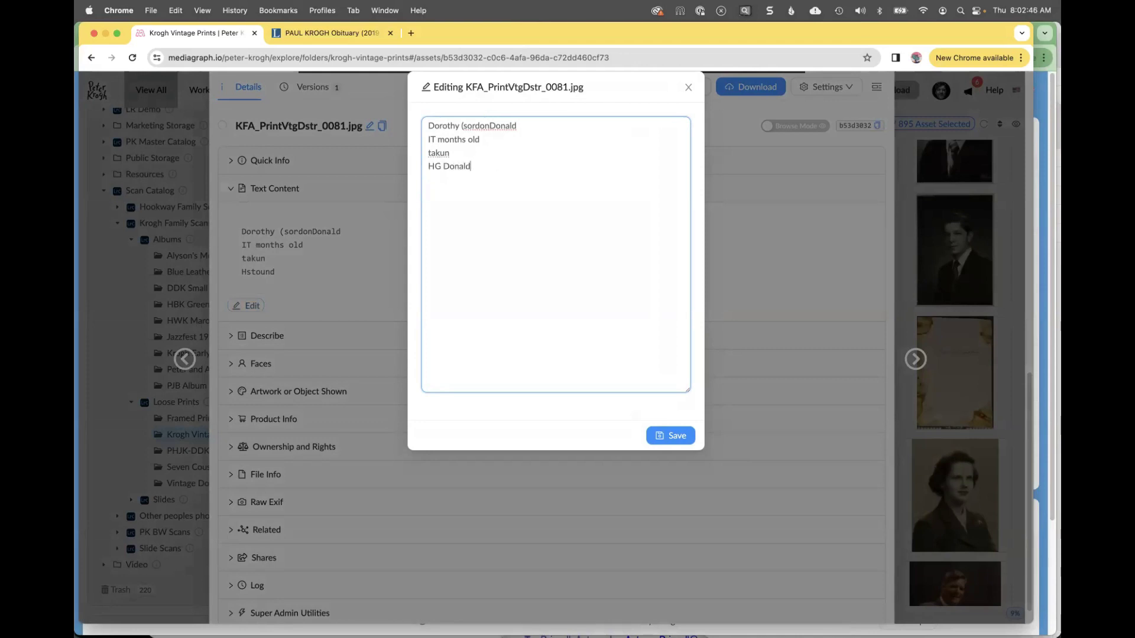
click(686, 436)
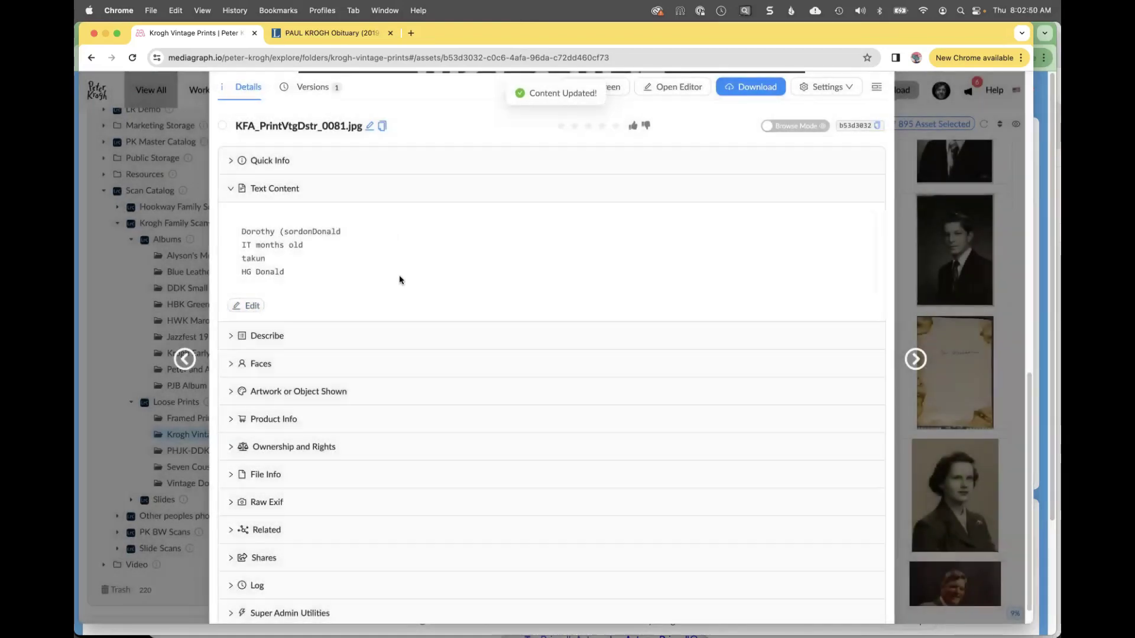
Close the card viewer to return to the Krogh Vintage Prints grid.
scroll(609, 330, up, 1)
scroll(611, 329, up, 10)
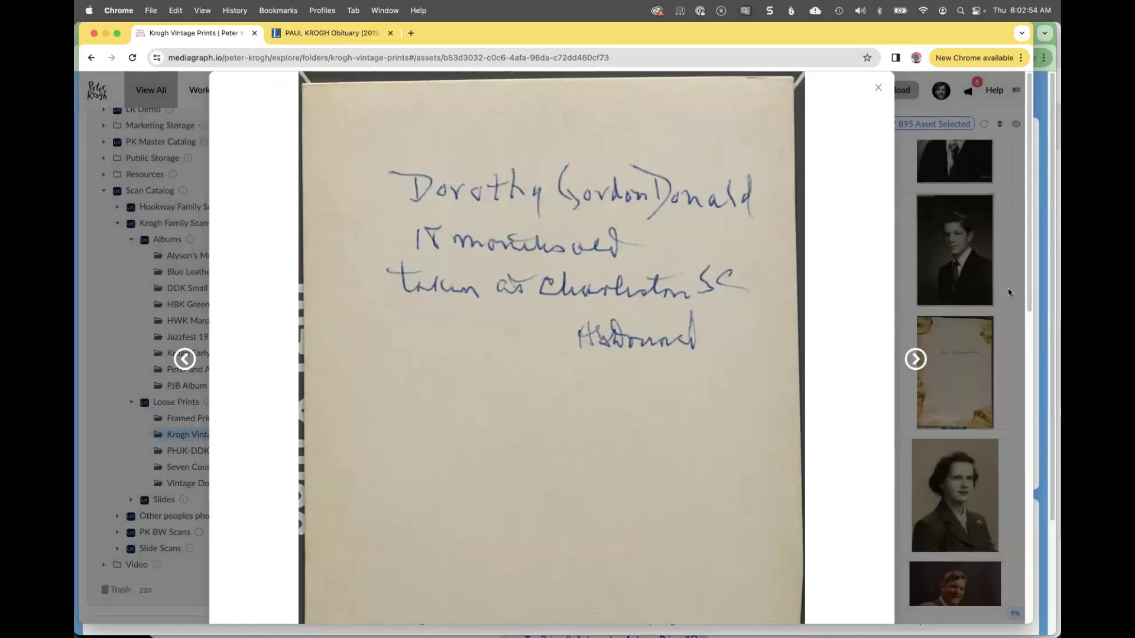
key(Escape)
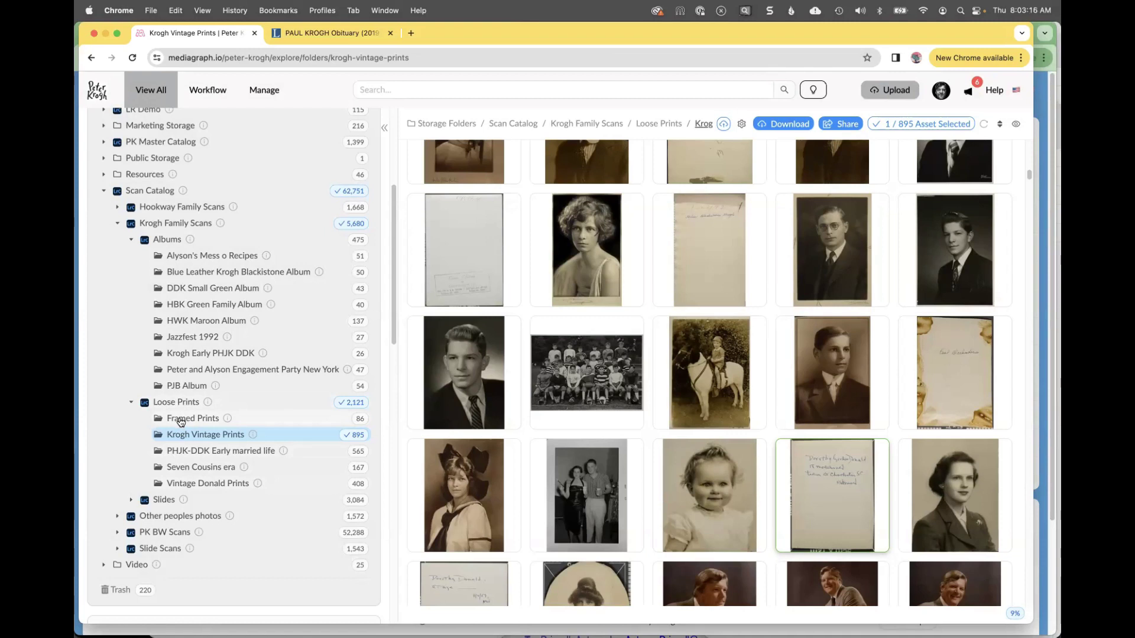
Return to the Krogh Vintage Prints folder and open the young woman's portrait in the viewer.
click(181, 421)
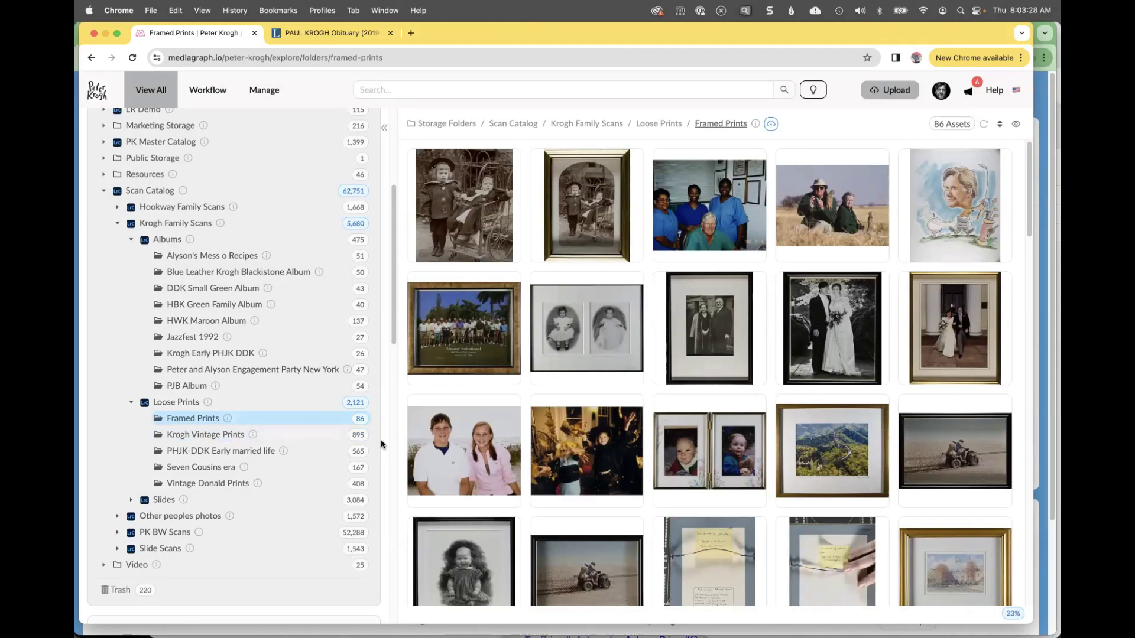
click(357, 441)
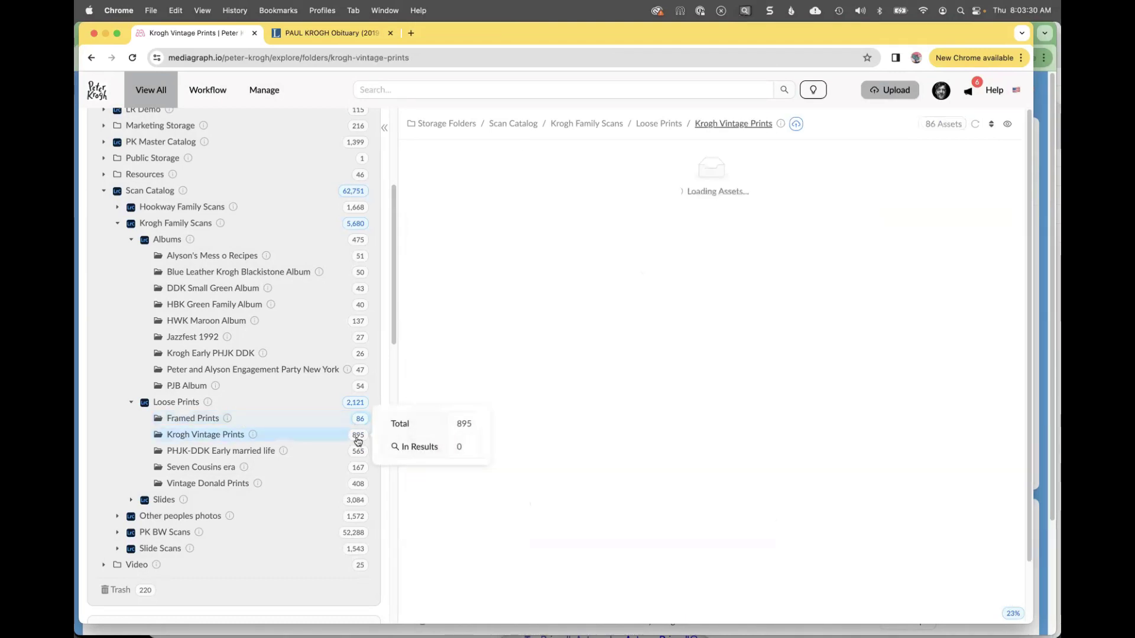
scroll(642, 407, down, 15)
mouse_move(643, 407)
scroll(641, 407, down, 12)
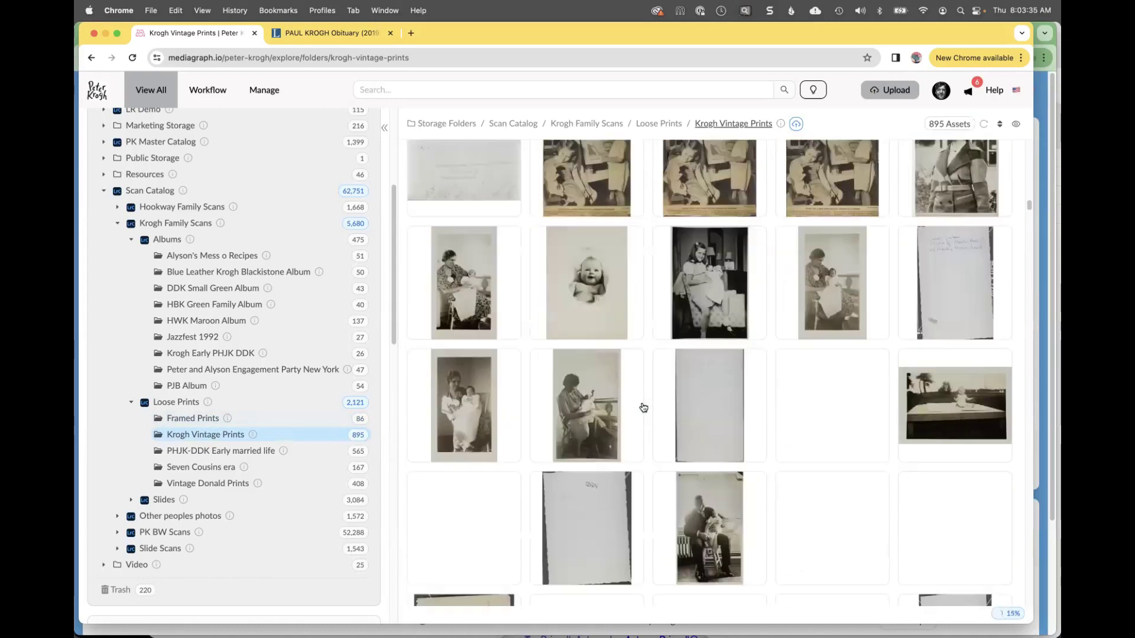
scroll(642, 408, down, 12)
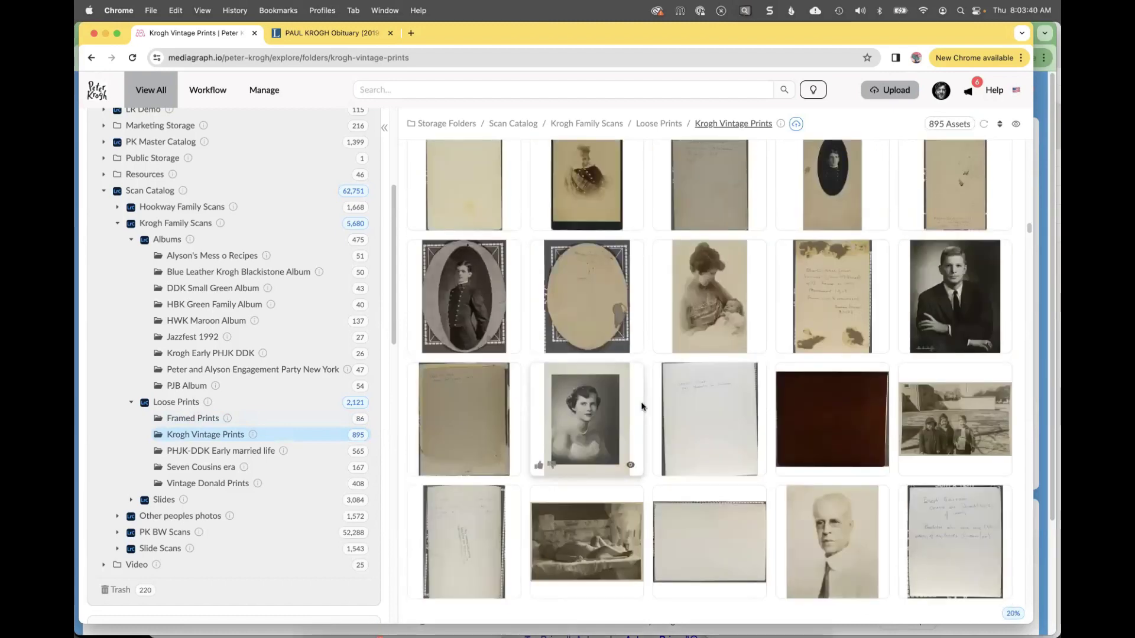
click(597, 435)
double_click(597, 436)
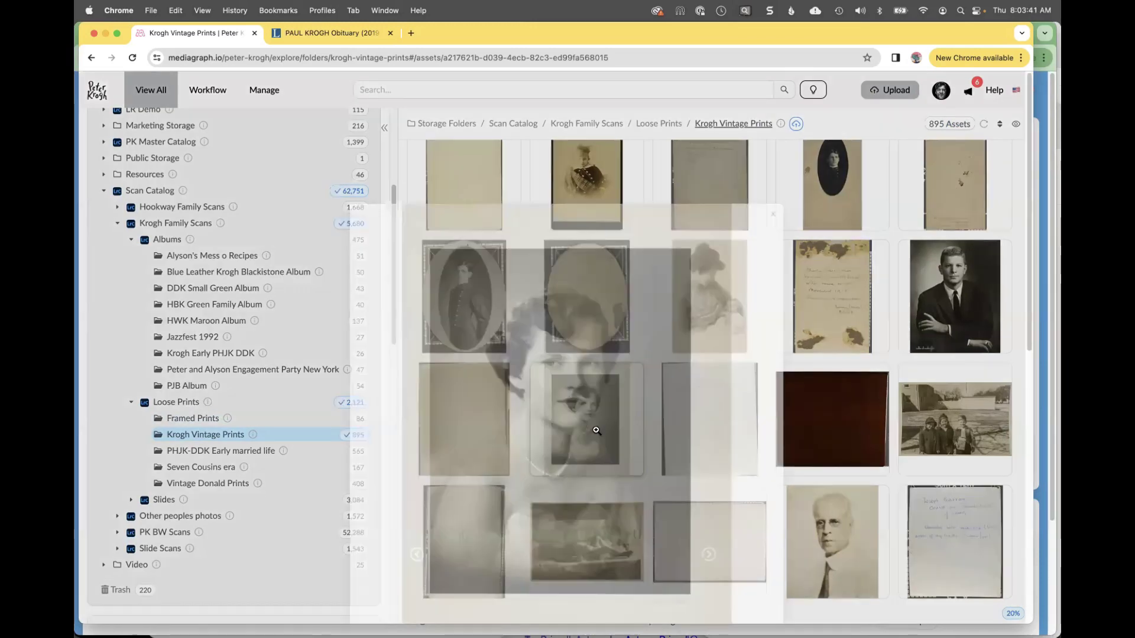
Show the faces identified in the portrait, then close the viewer back to the grid.
scroll(240, 531, down, 5)
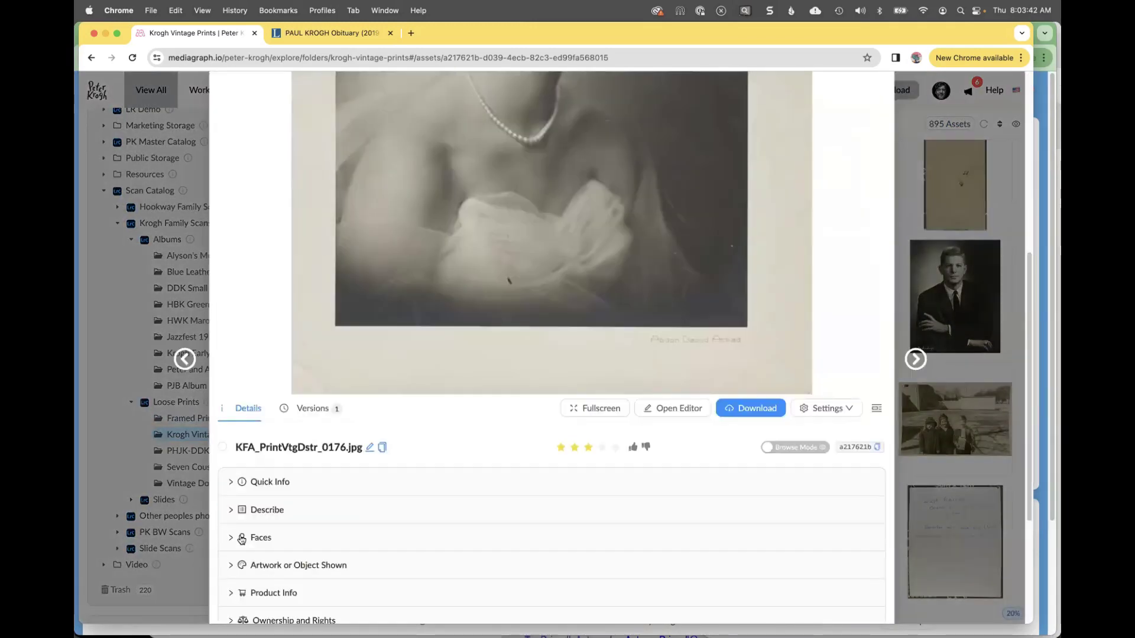
click(233, 535)
scroll(473, 526, down, 4)
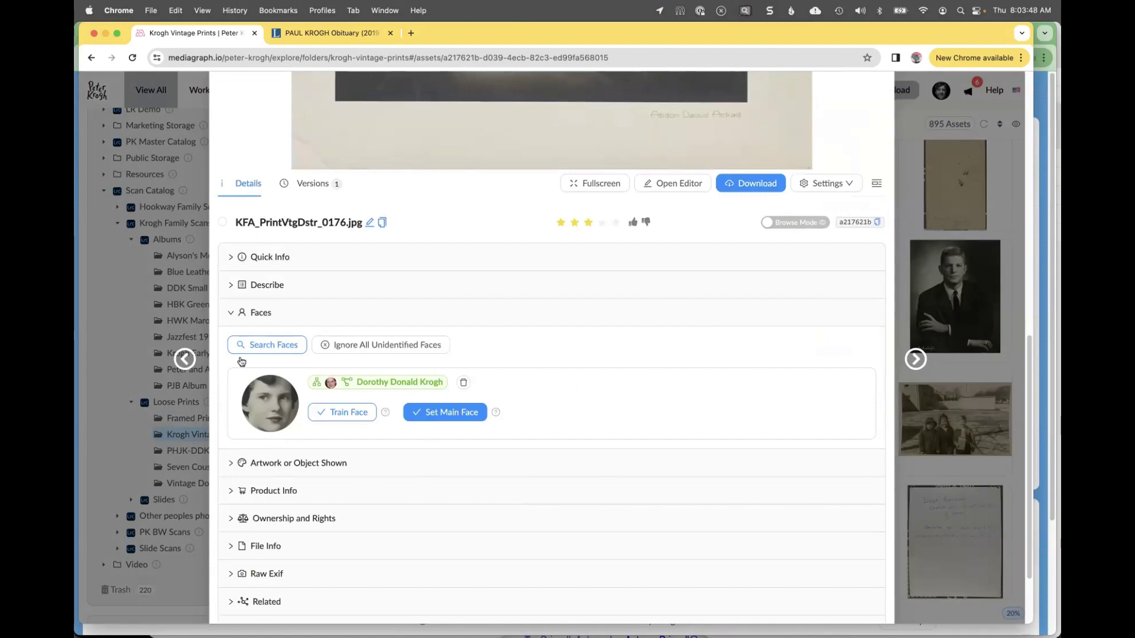
click(1016, 442)
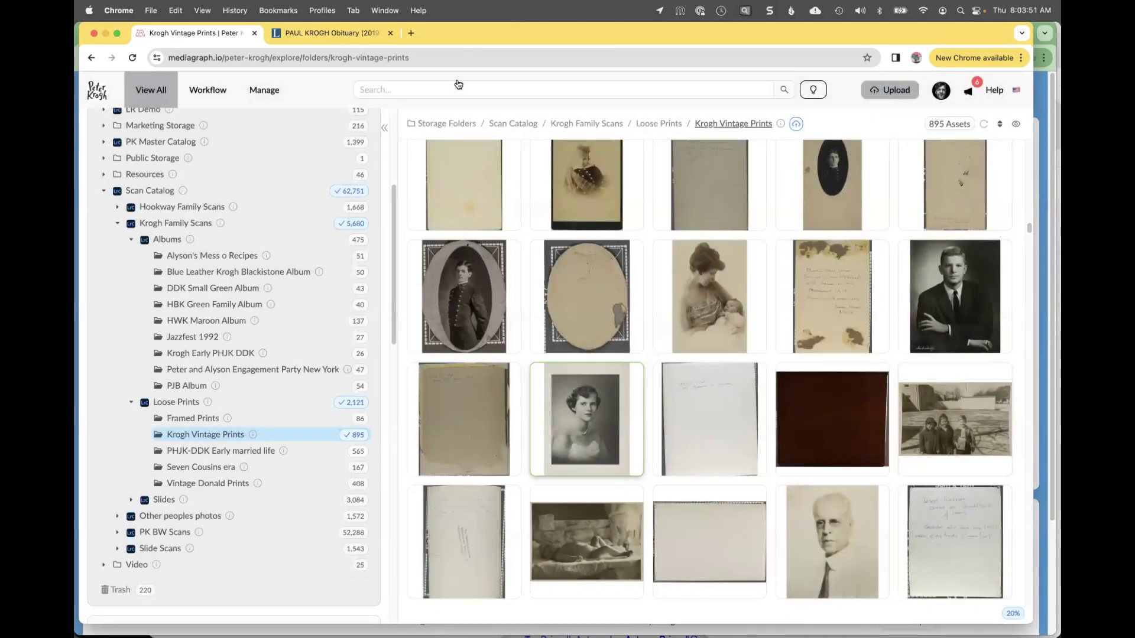
click(457, 87)
text(doro)
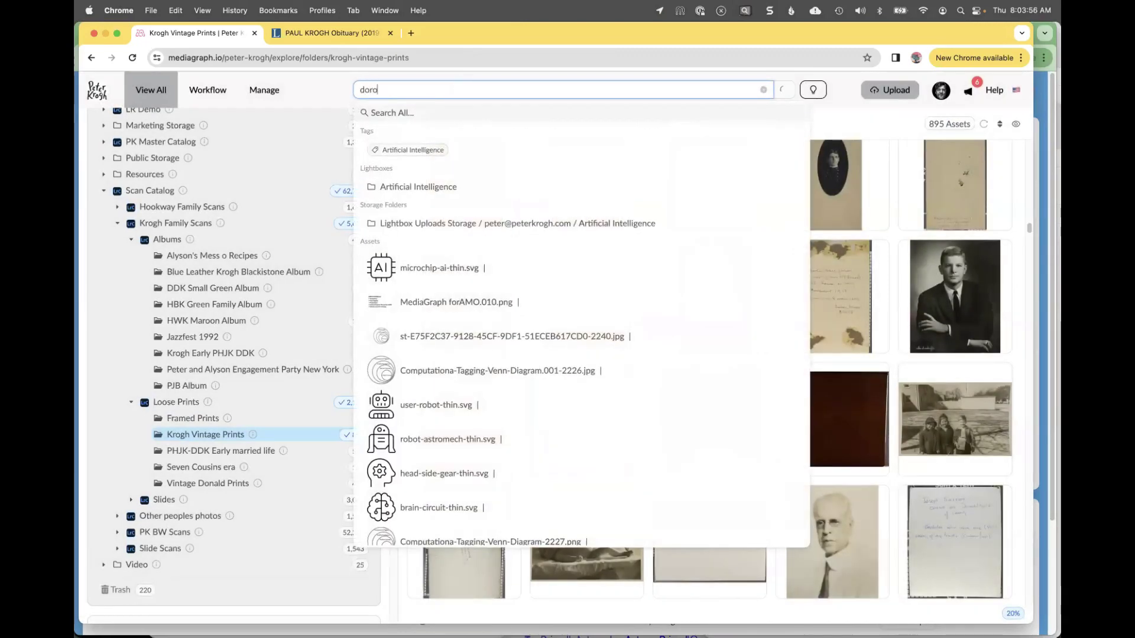
text(thy)
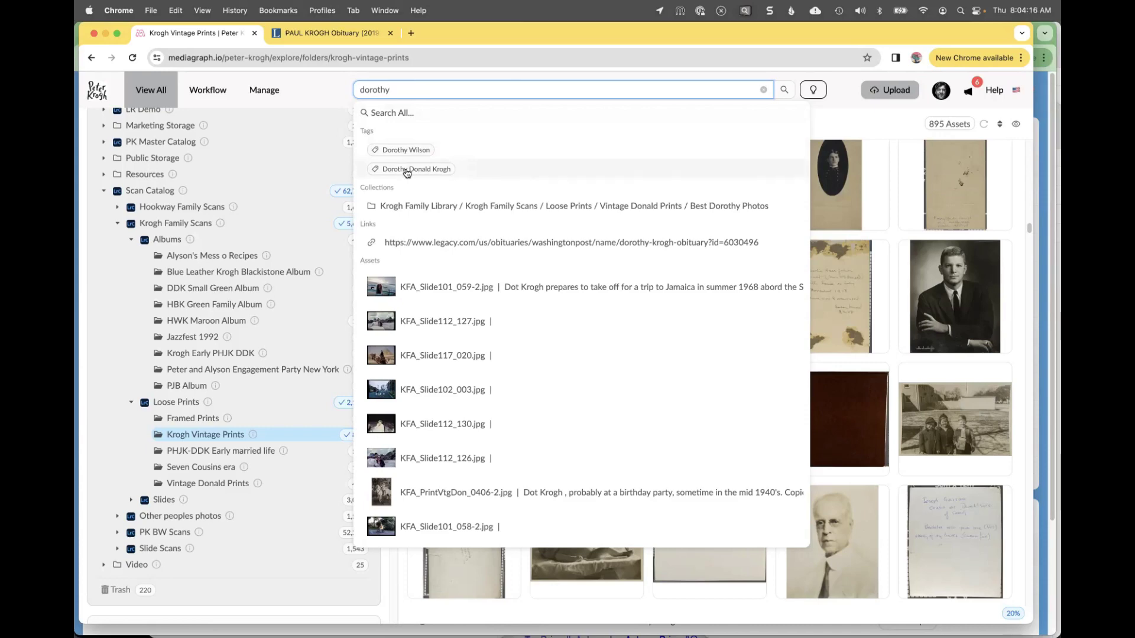
click(407, 171)
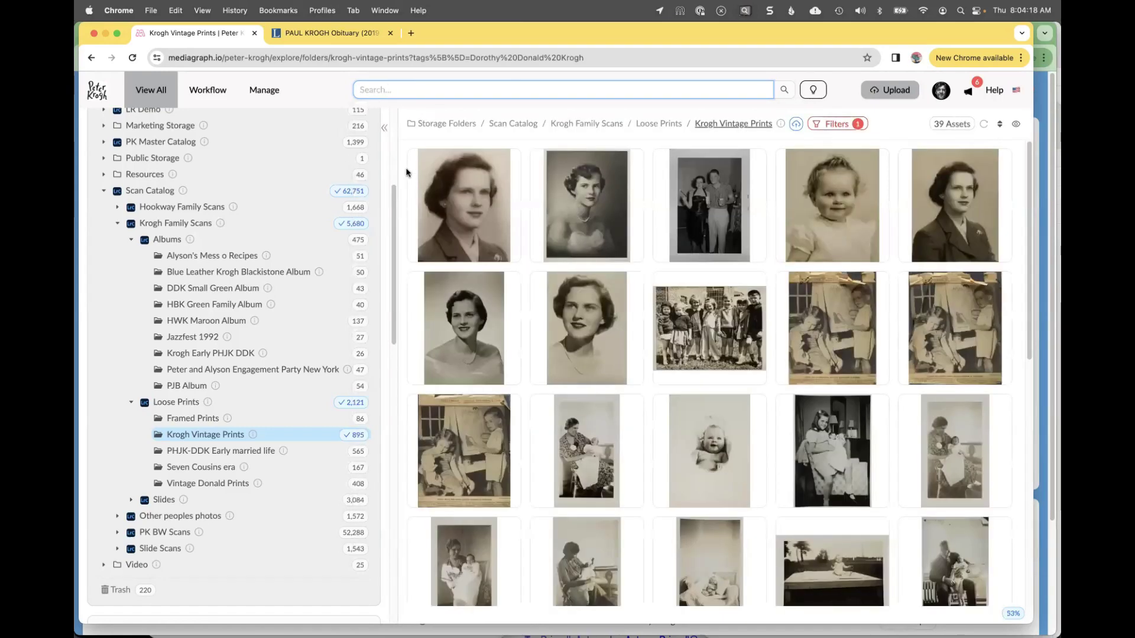
scroll(828, 296, down, 3)
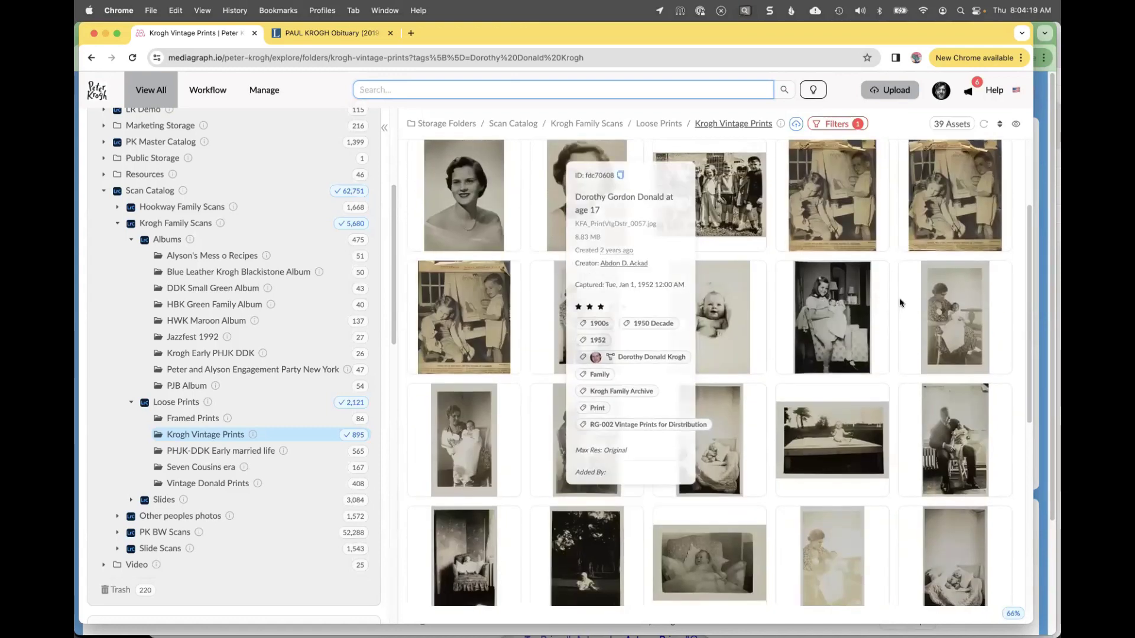
scroll(902, 304, down, 4)
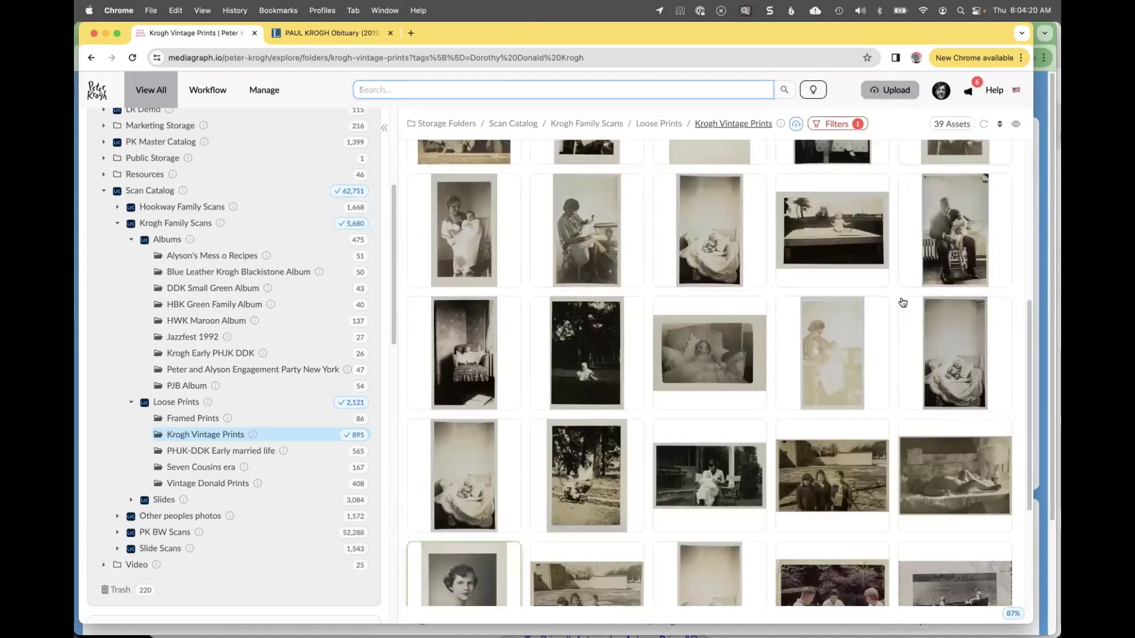
scroll(902, 303, up, 7)
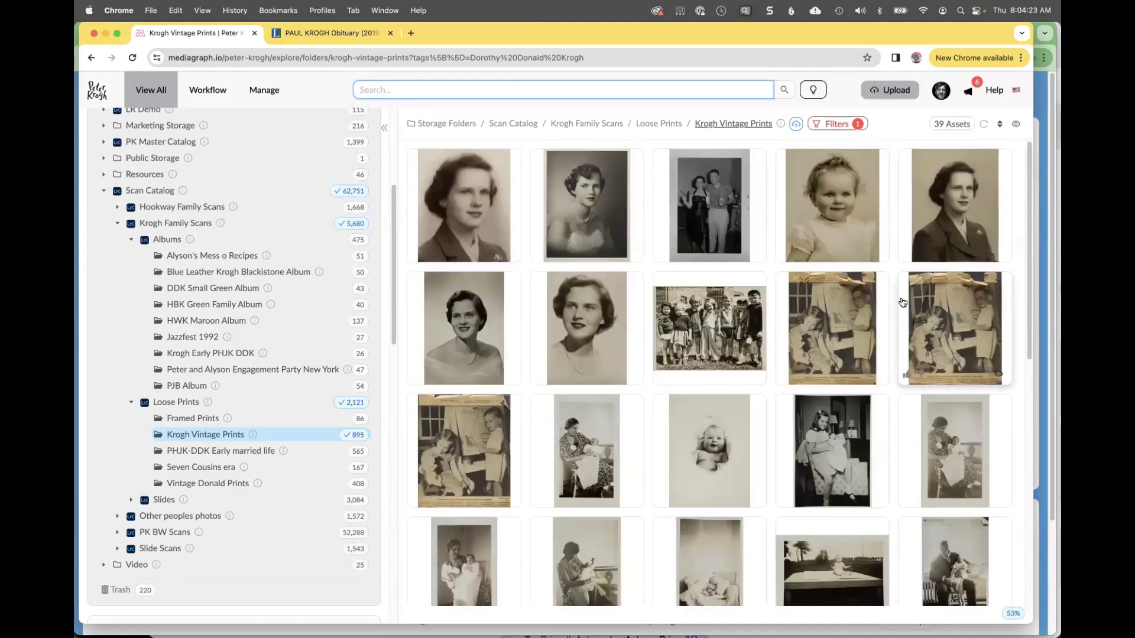
scroll(901, 301, down, 3)
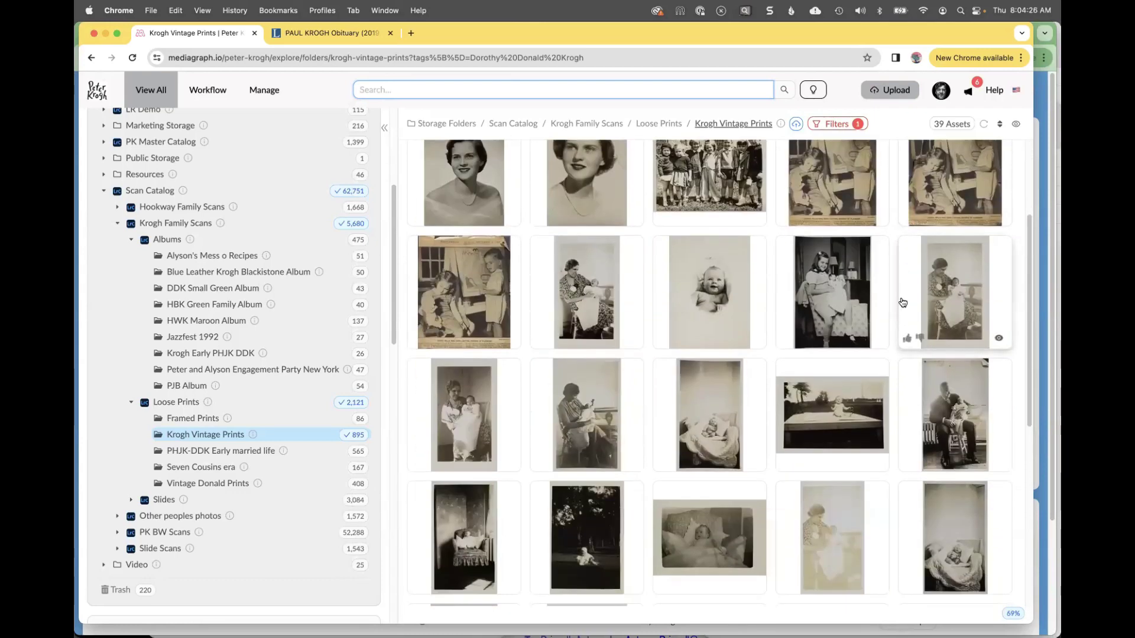
scroll(901, 301, down, 7)
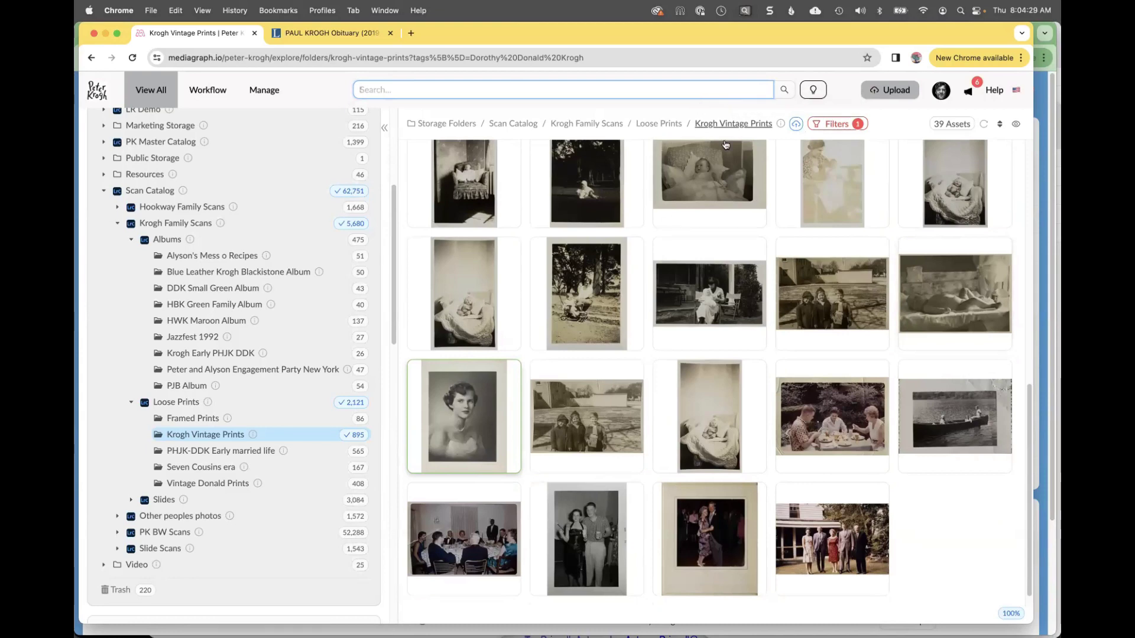
click(458, 90)
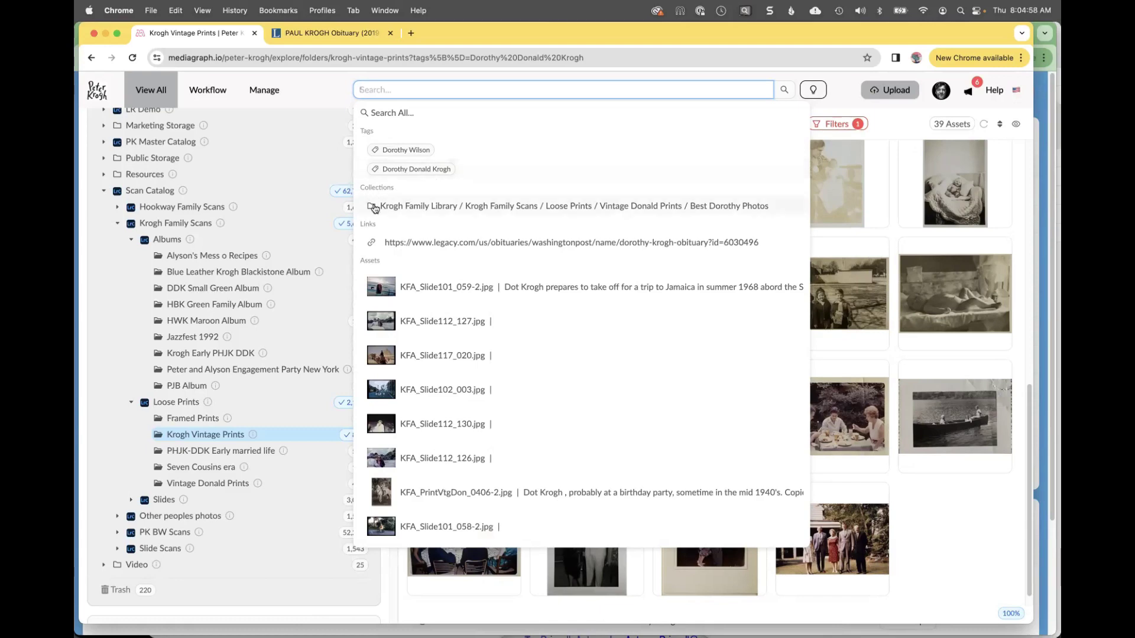
Open the Best Dorothy Photos collection of 5 photos and collapse the Scan Catalog folder tree.
click(733, 206)
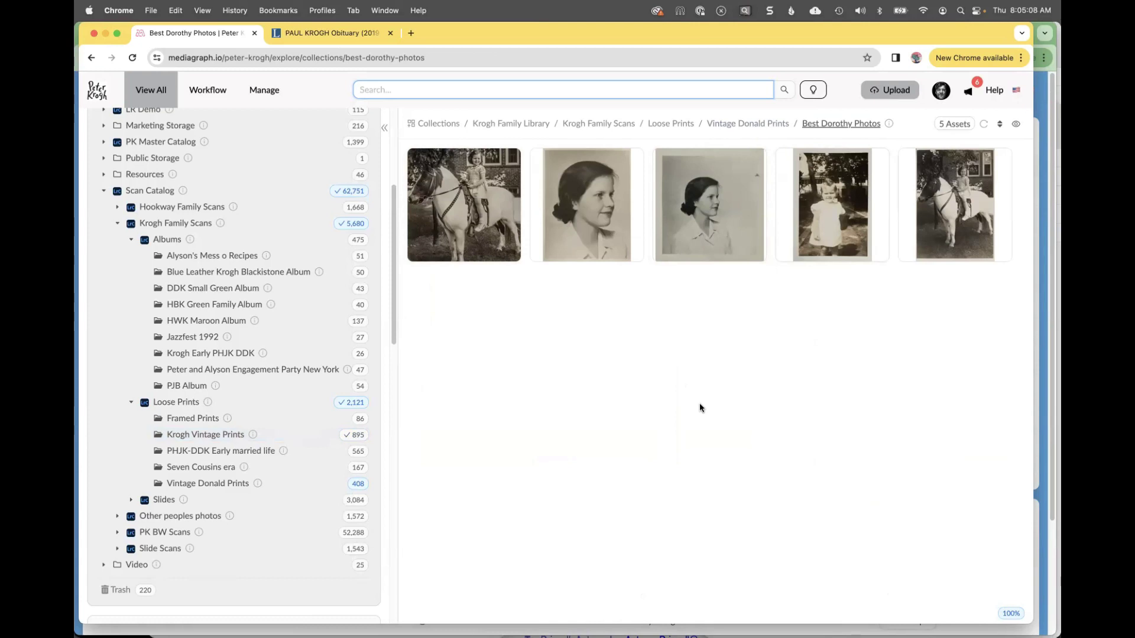
click(103, 192)
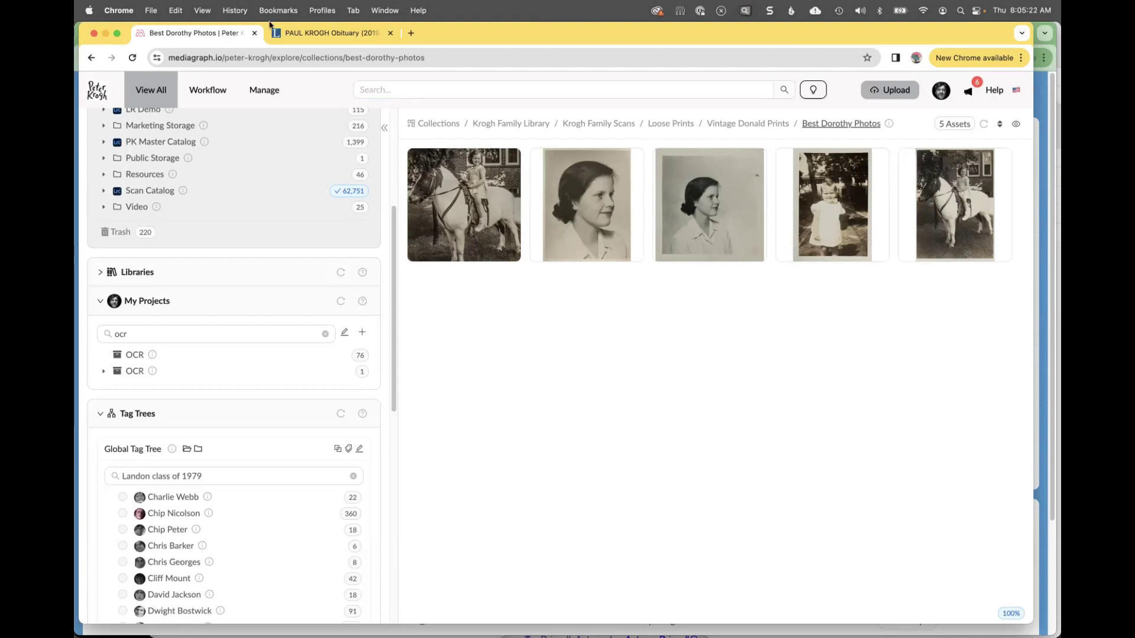
Search 'mar' to filter by the Mark Raker tag, then clear it to show all 74,428 assets.
click(151, 90)
click(403, 90)
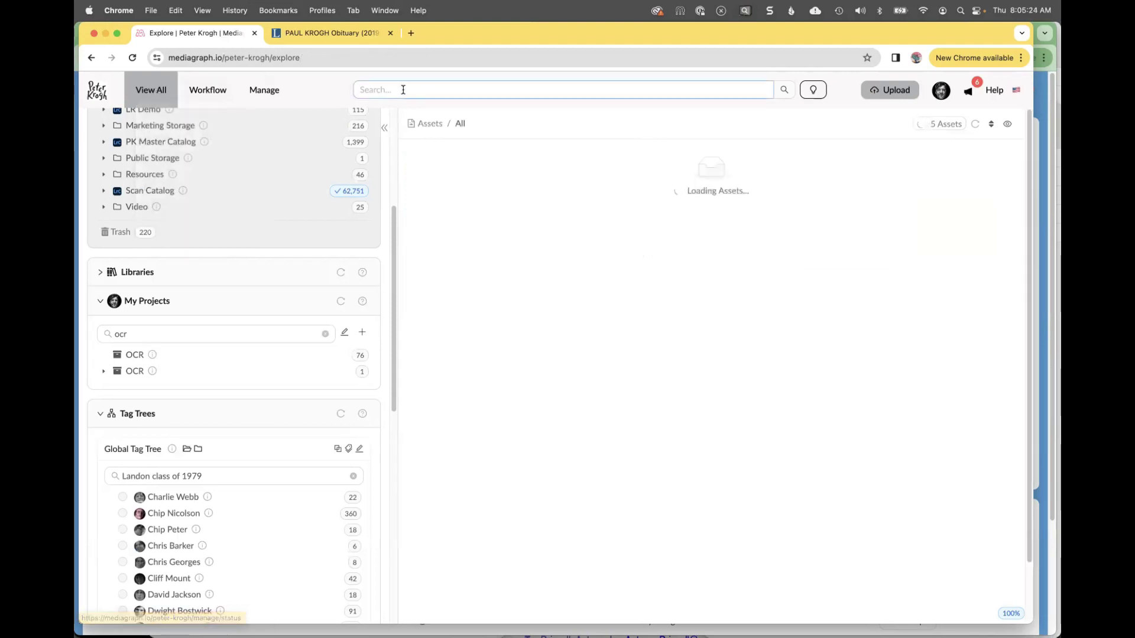
text(mark)
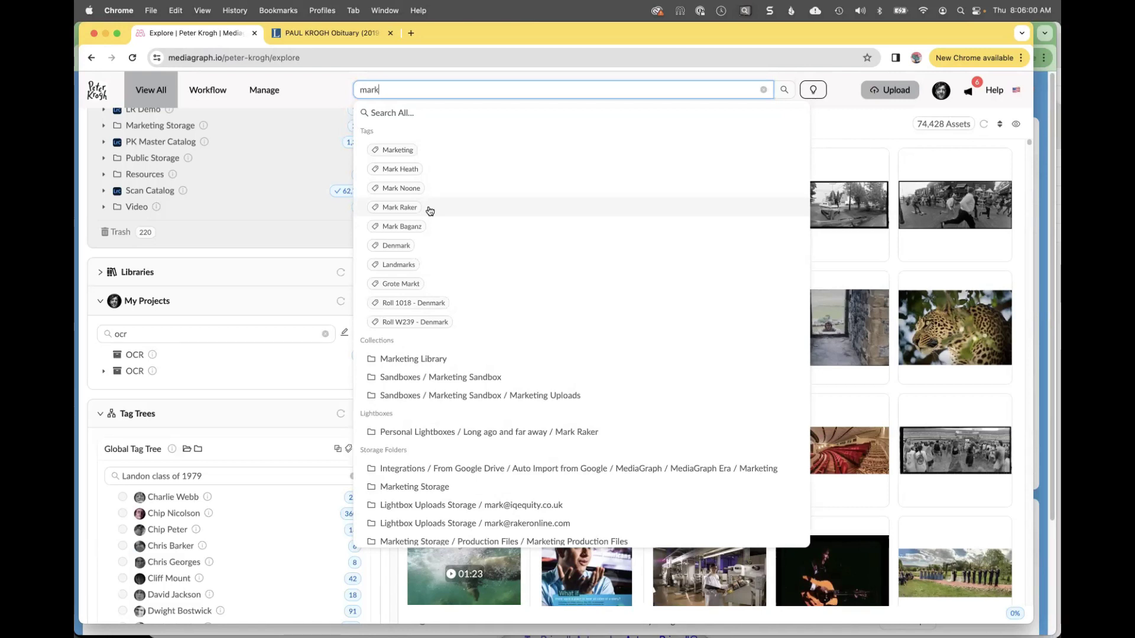
click(411, 210)
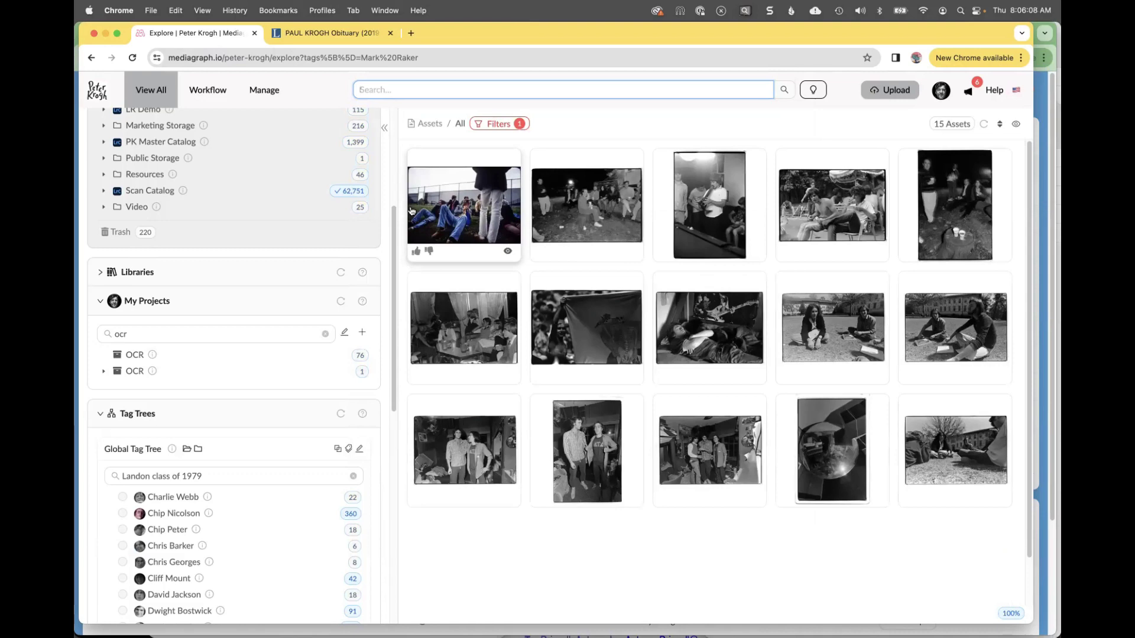
click(365, 88)
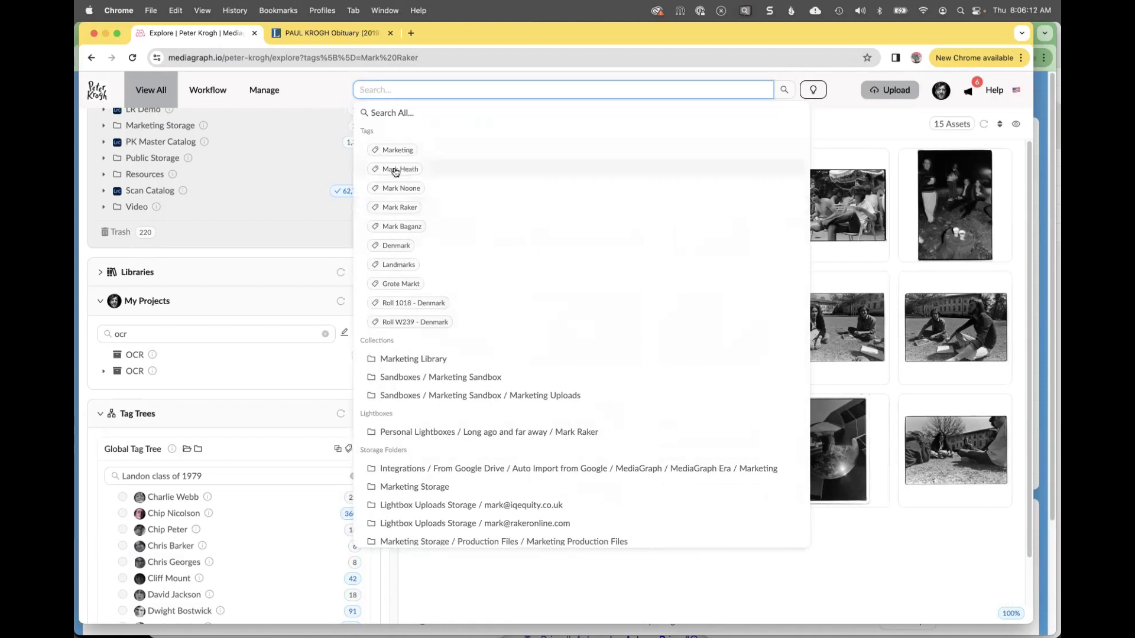
click(155, 88)
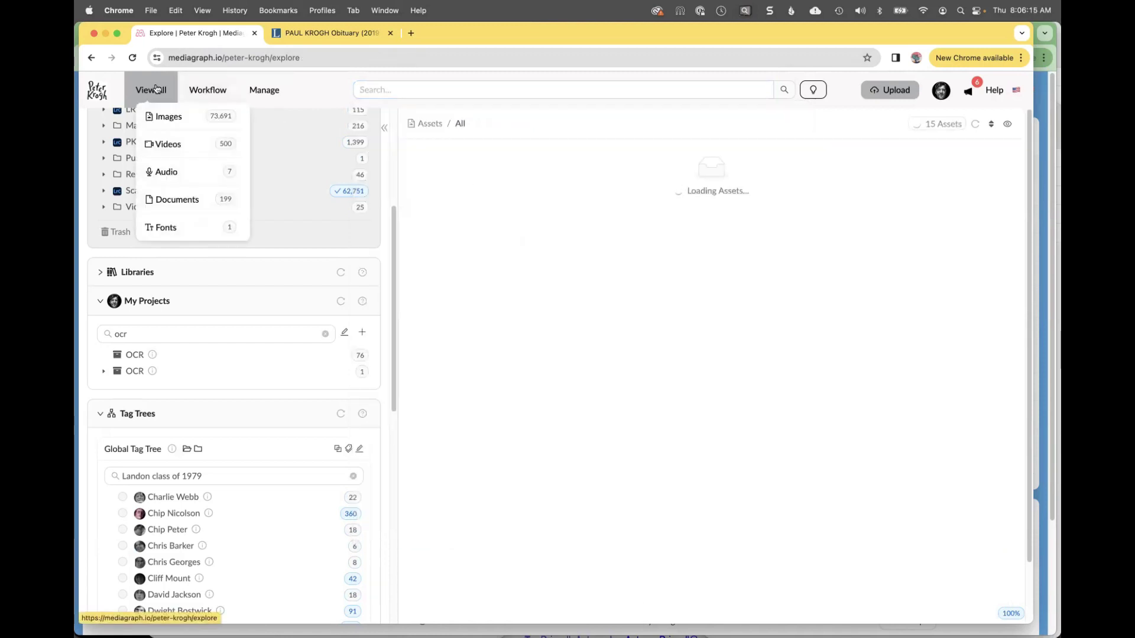
click(375, 87)
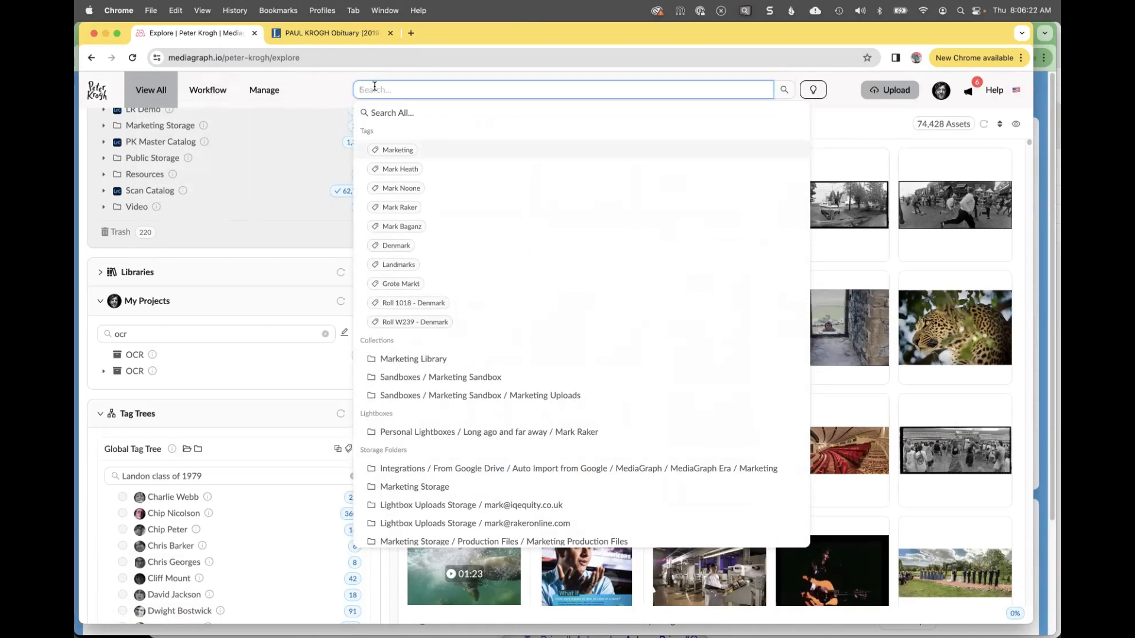
click(1013, 146)
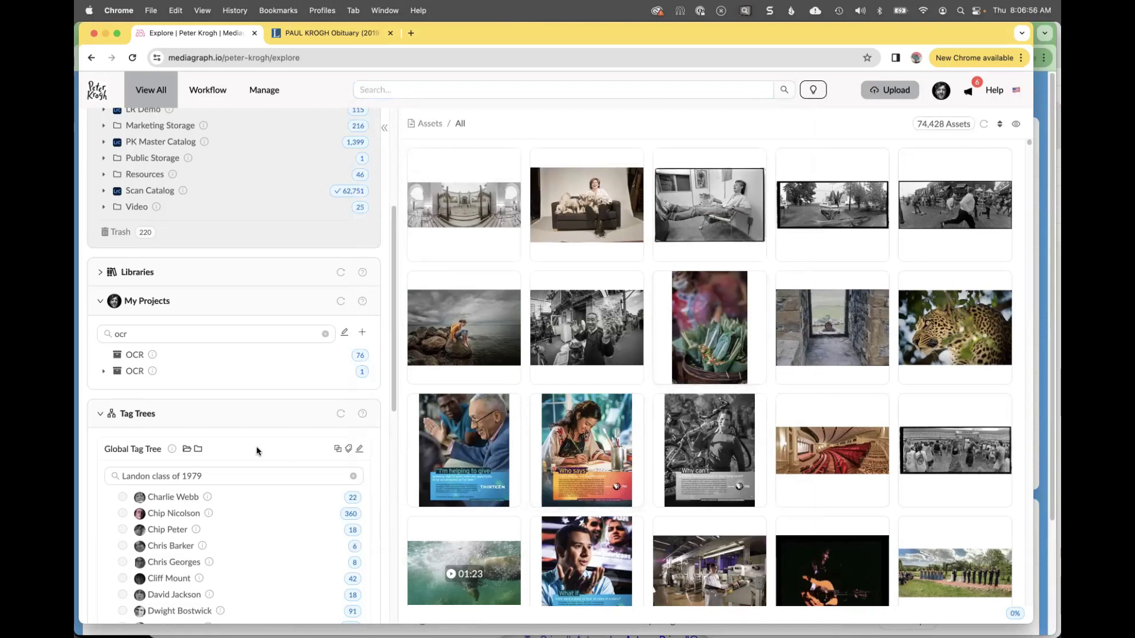
scroll(272, 528, down, 5)
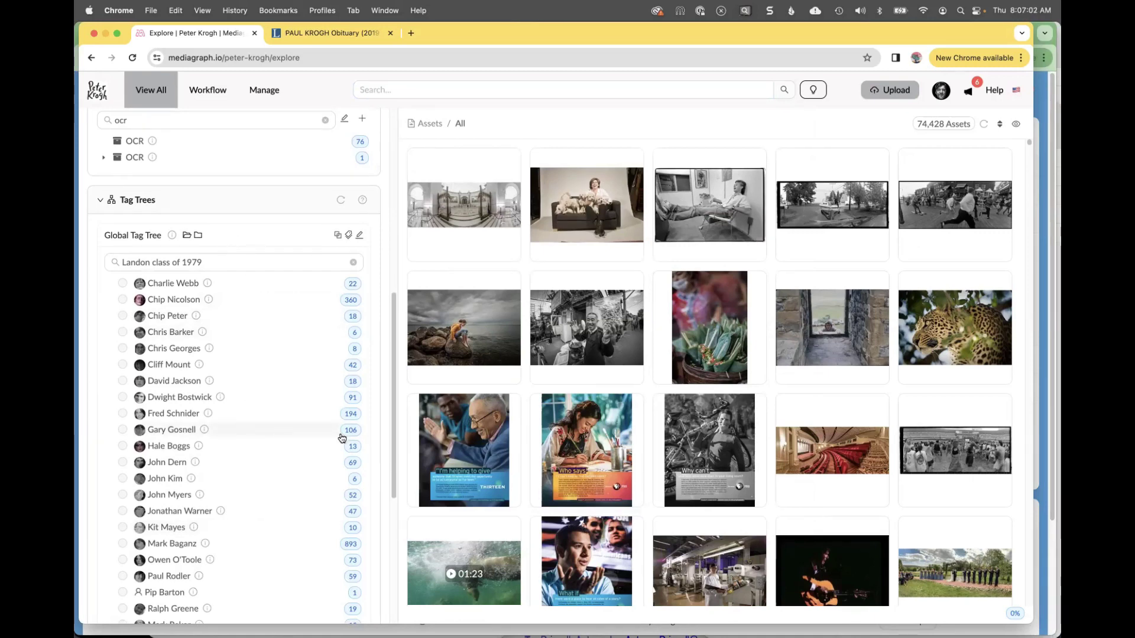
click(354, 432)
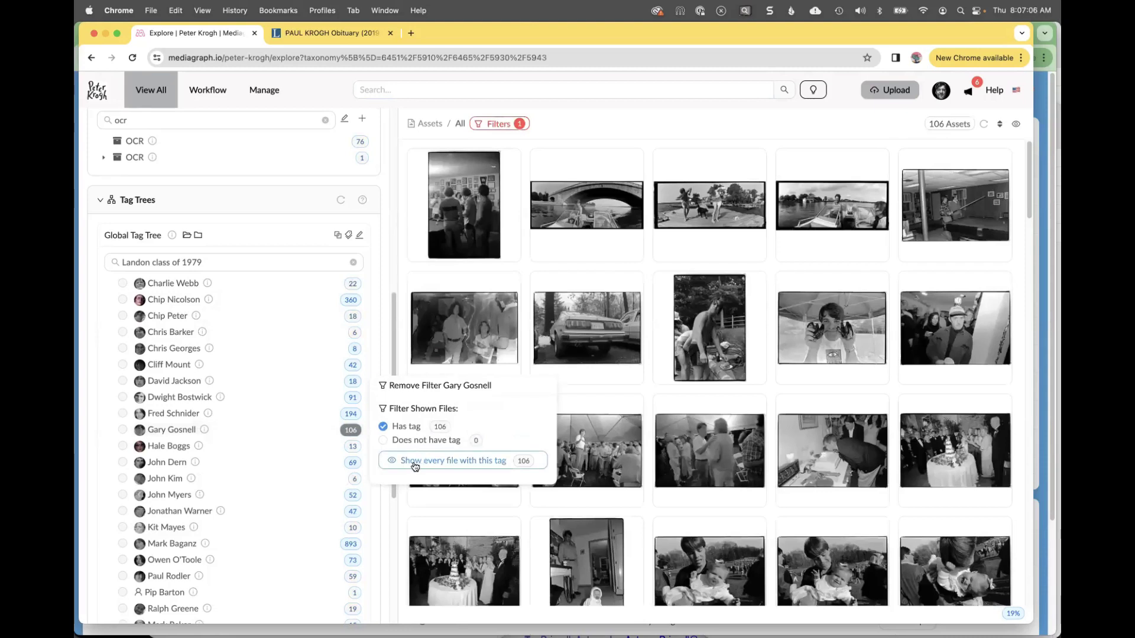
click(415, 466)
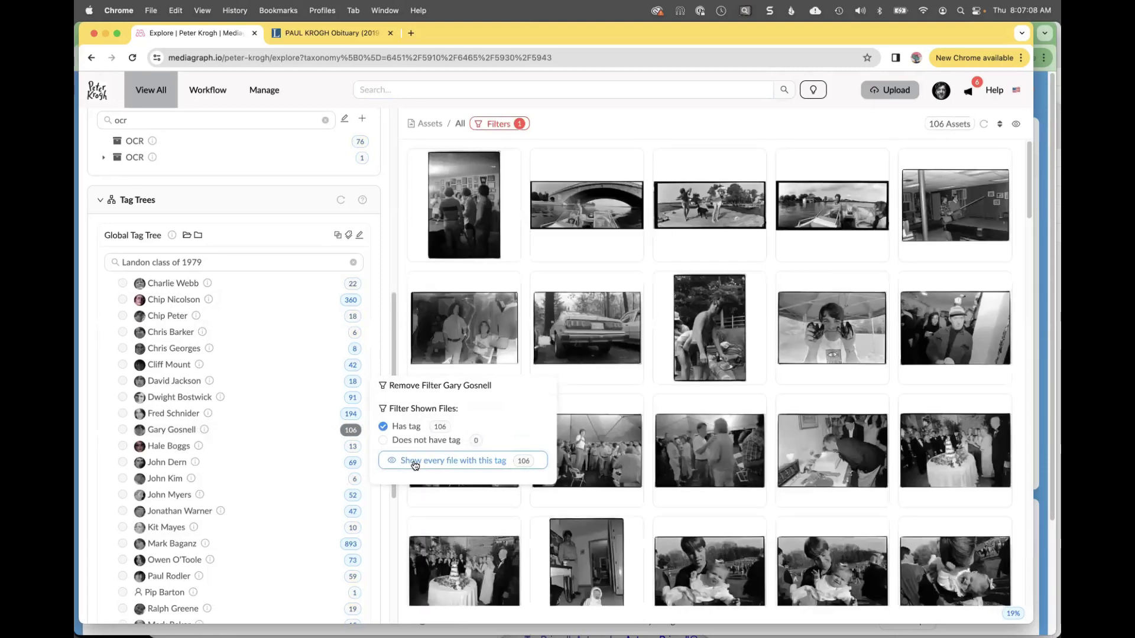
click(562, 97)
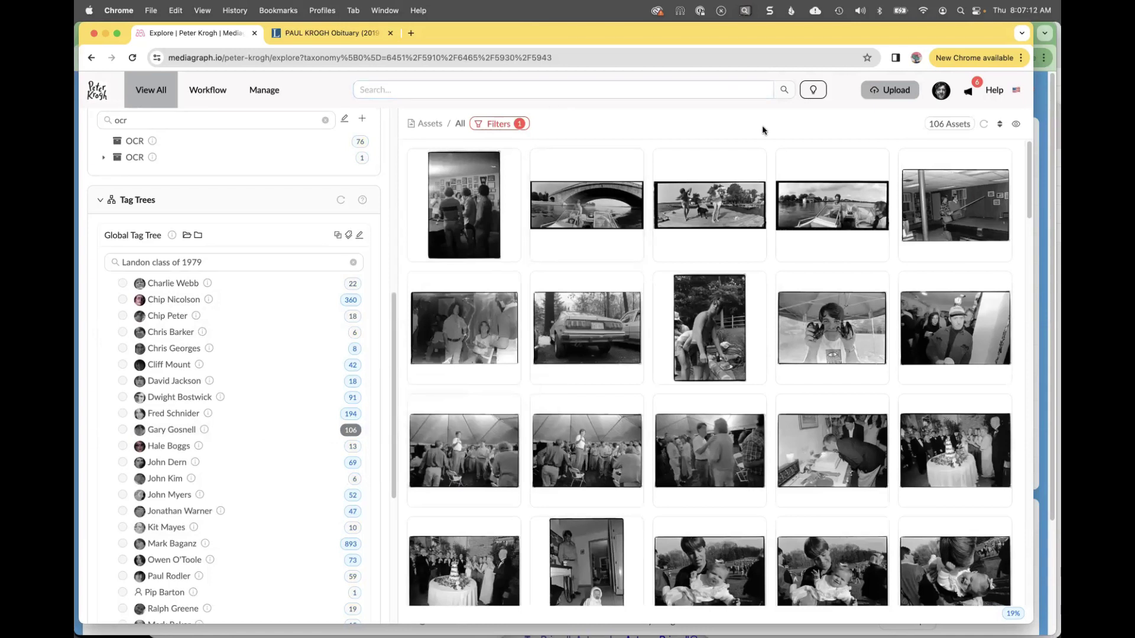
Select all 106 assets and bring up the Restricted Access options from the gear menu.
click(941, 126)
click(728, 124)
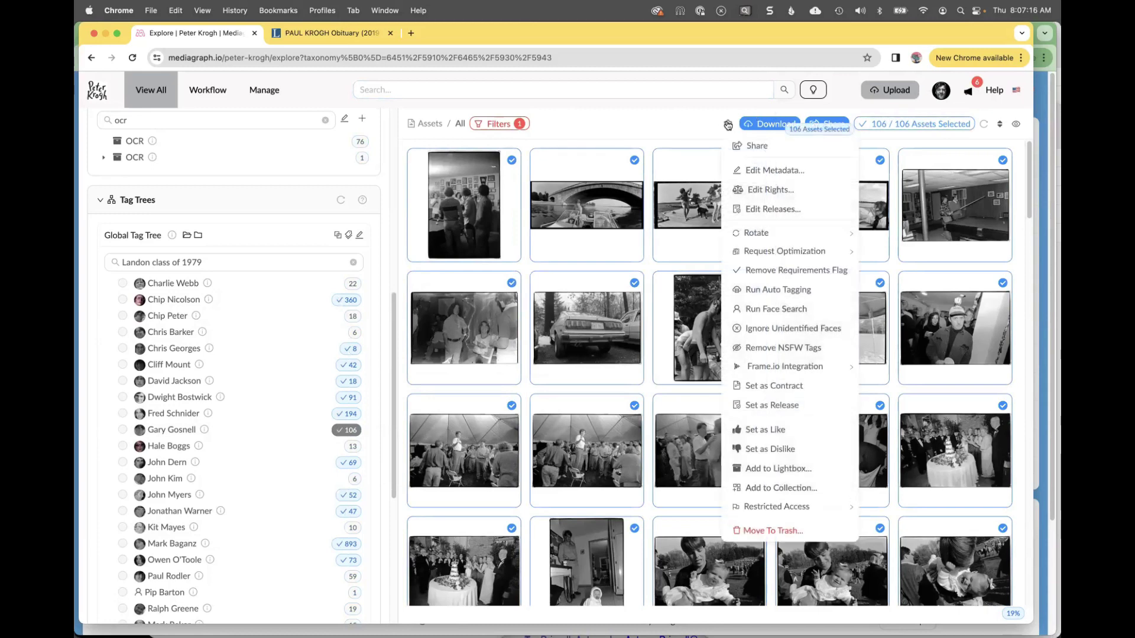
mouse_move(792, 509)
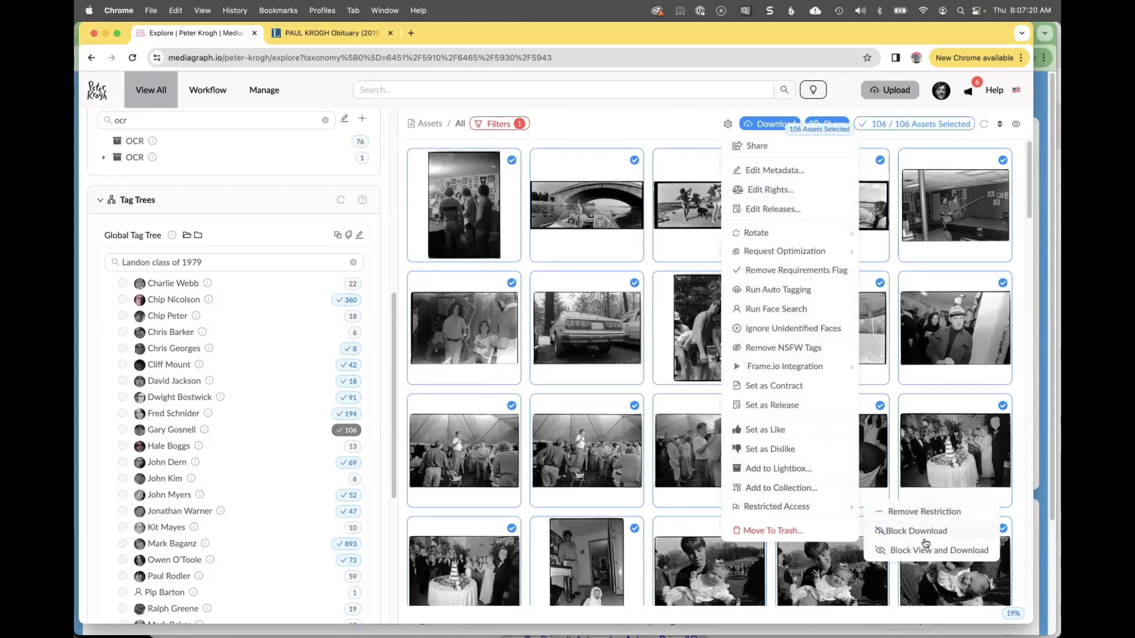